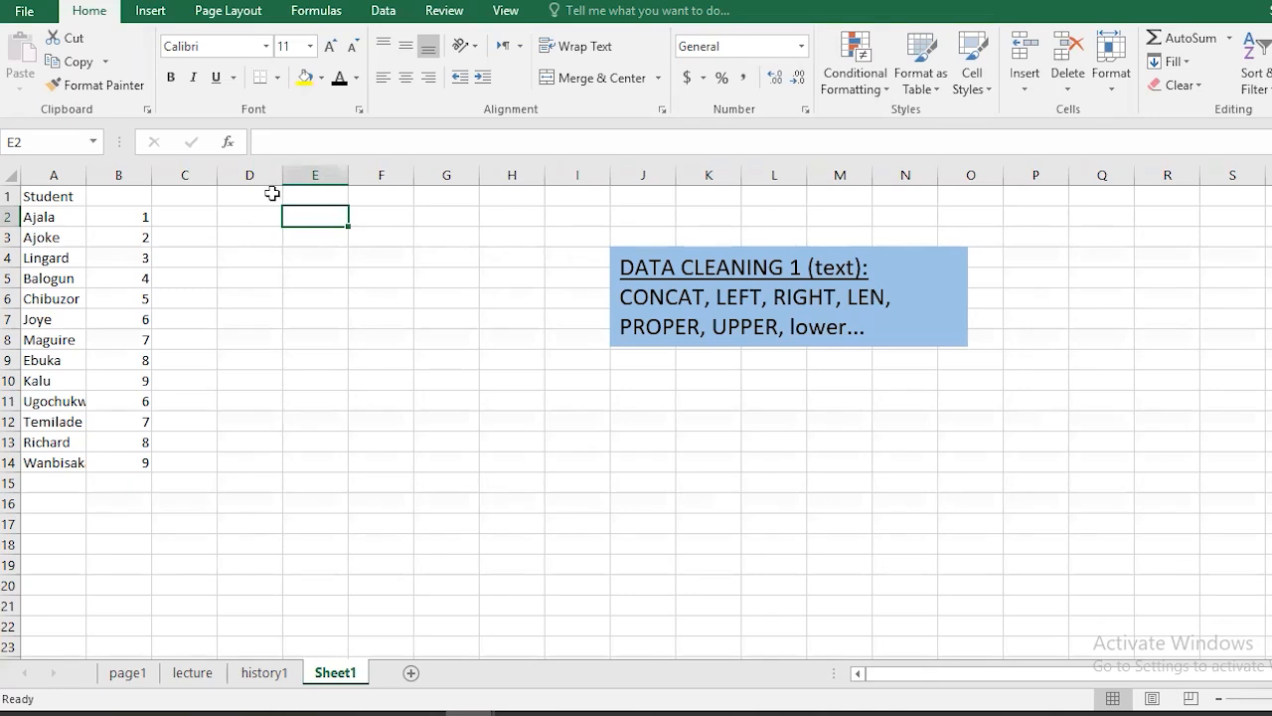
{"action": "left_click", "coordinate": [122, 220]}
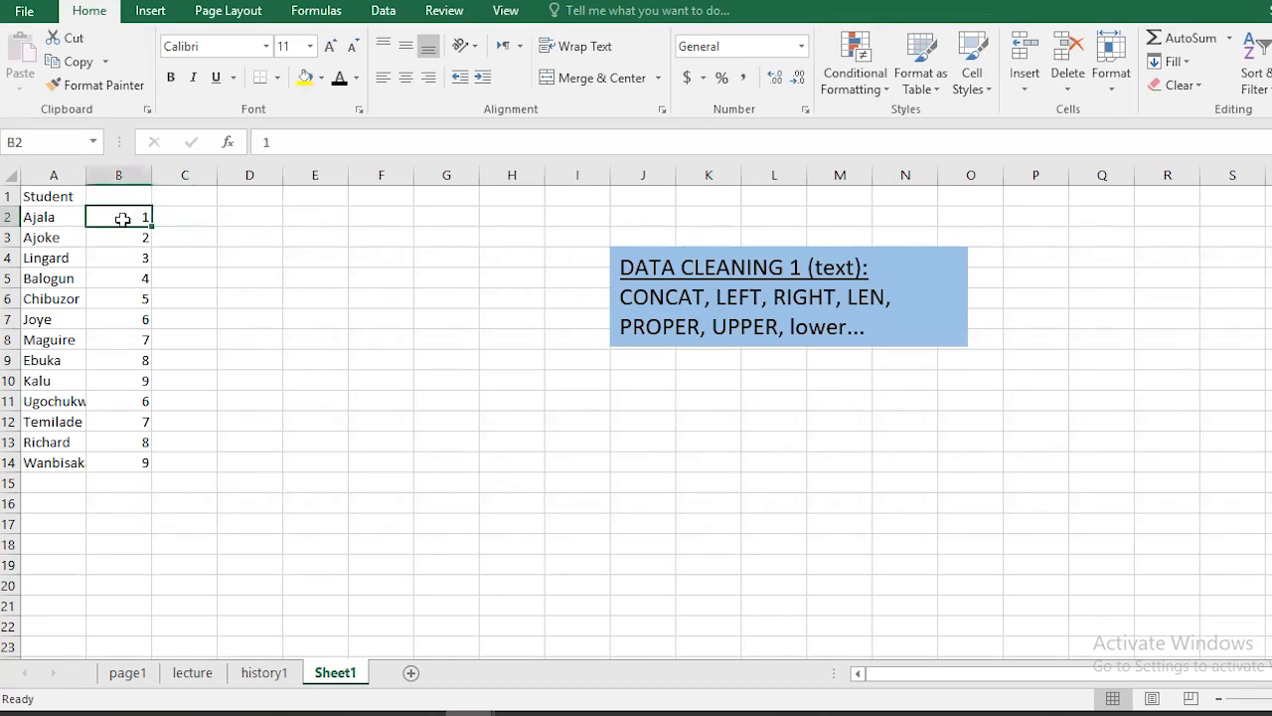
{"action": "left_click", "coordinate": [33, 216]}
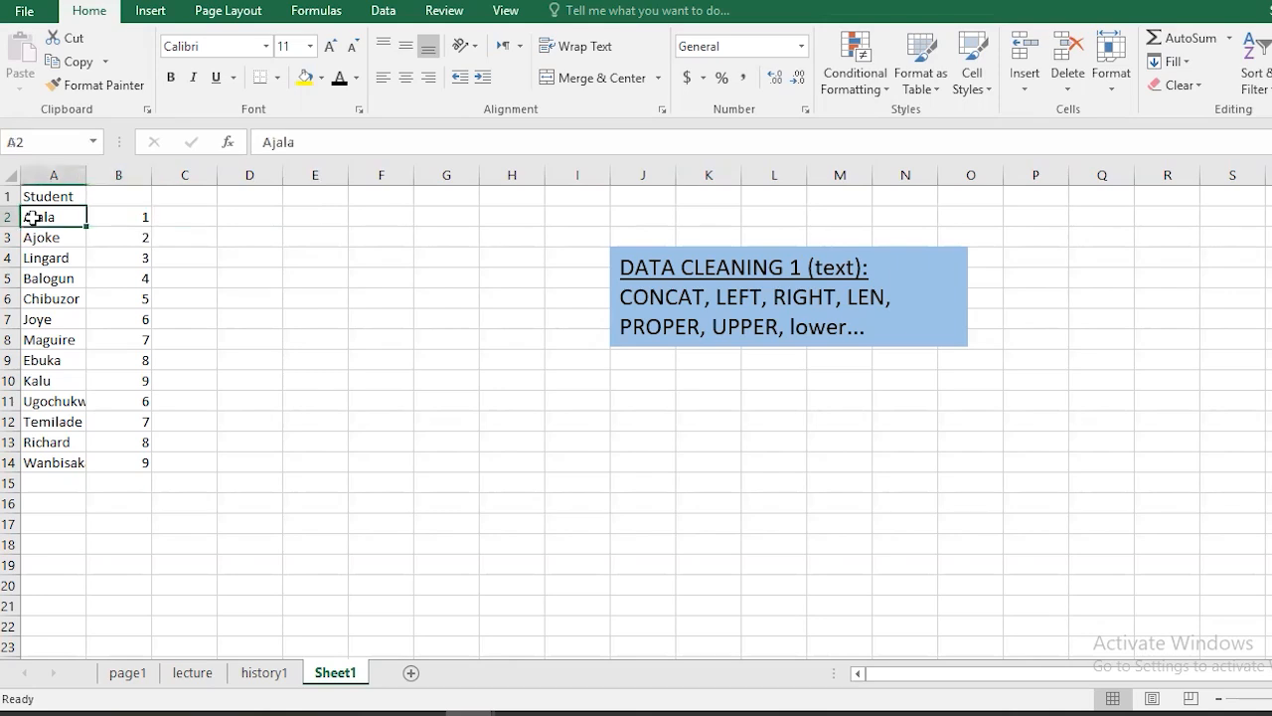
{"action": "left_click", "coordinate": [129, 216]}
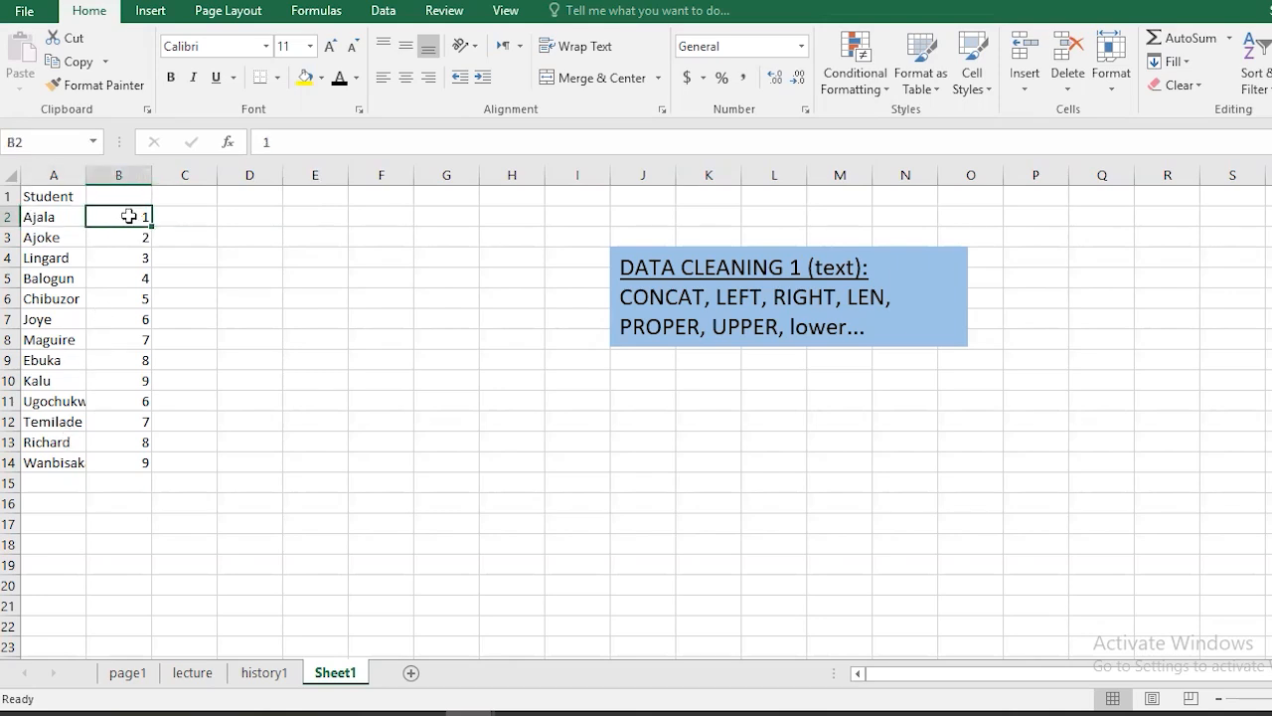
{"action": "left_click", "coordinate": [183, 223]}
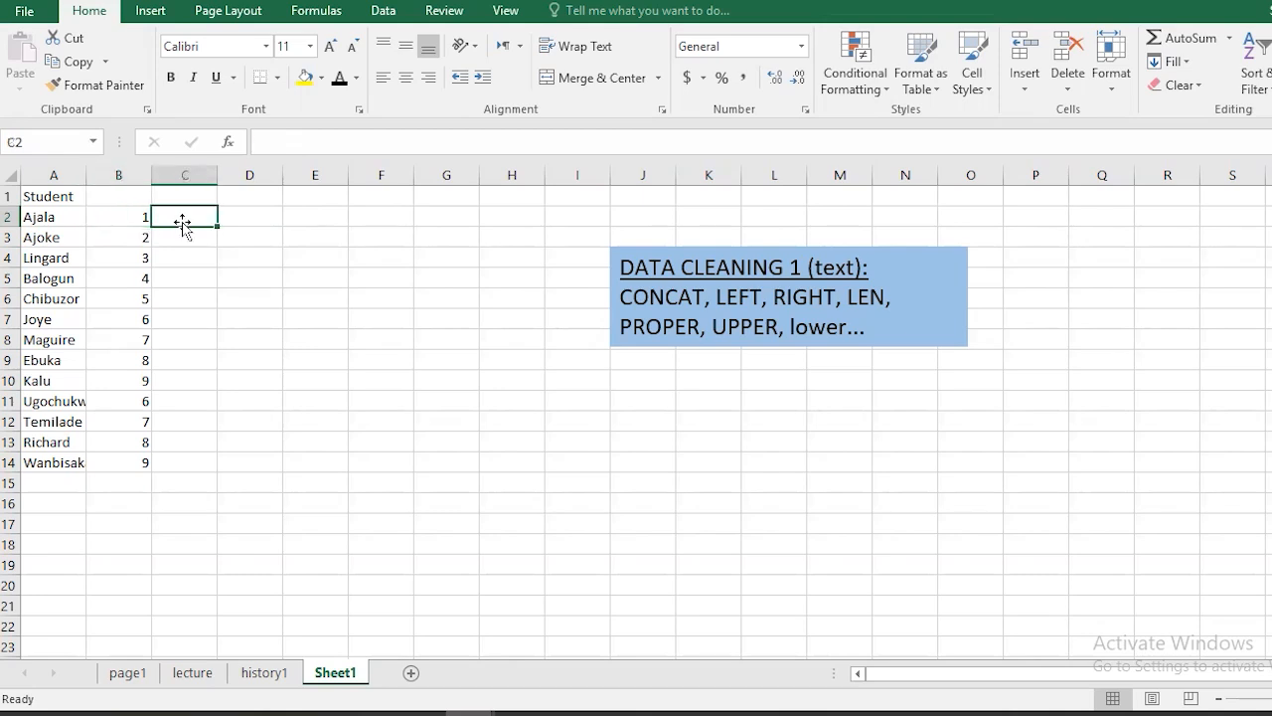
{"action": "left_click", "coordinate": [39, 217]}
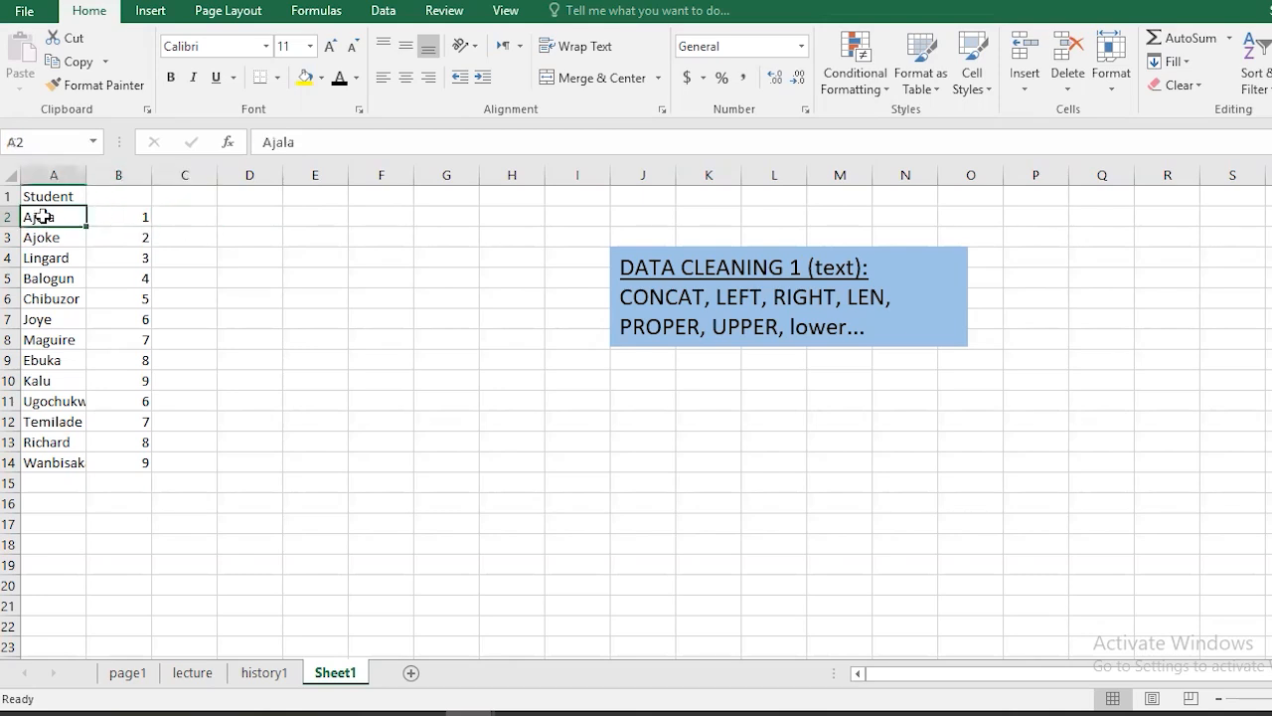
{"action": "left_click", "coordinate": [113, 217]}
- Enter a CONCATENATE formula in C2 that joins the student name in A2 with the number in B2
{"action": "left_click", "coordinate": [188, 219]}
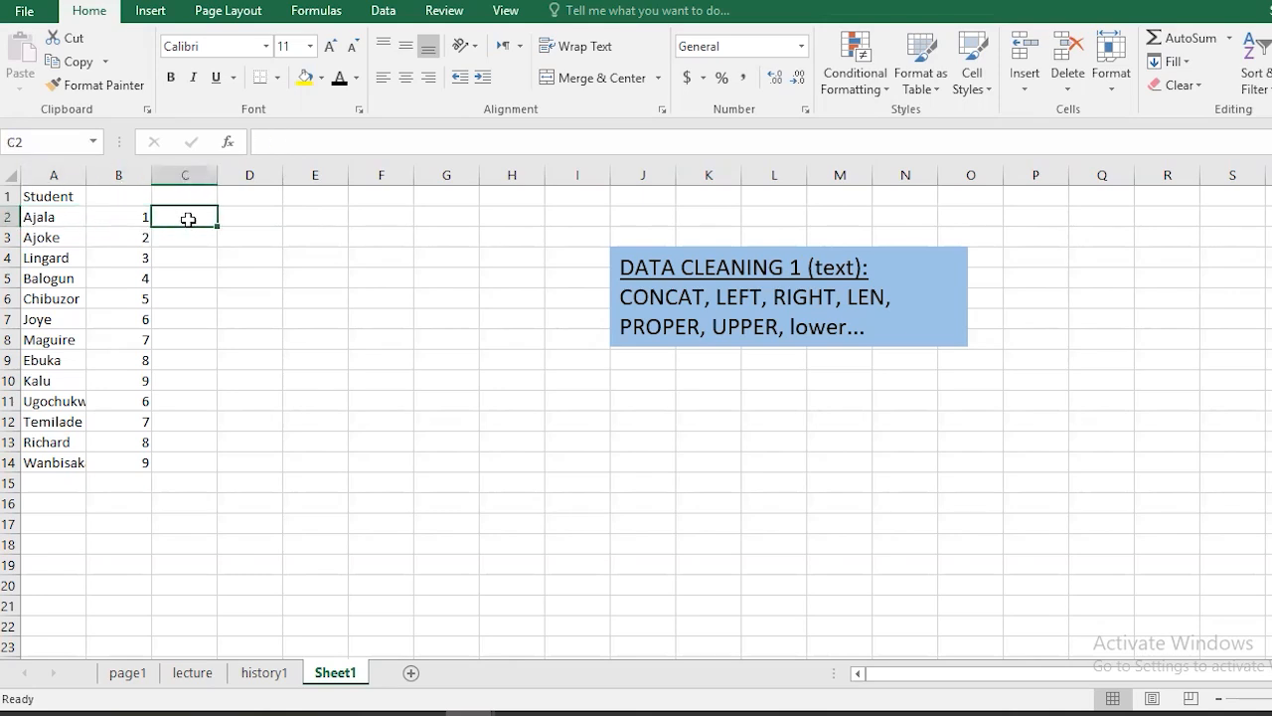
{"action": "type", "text": "="}
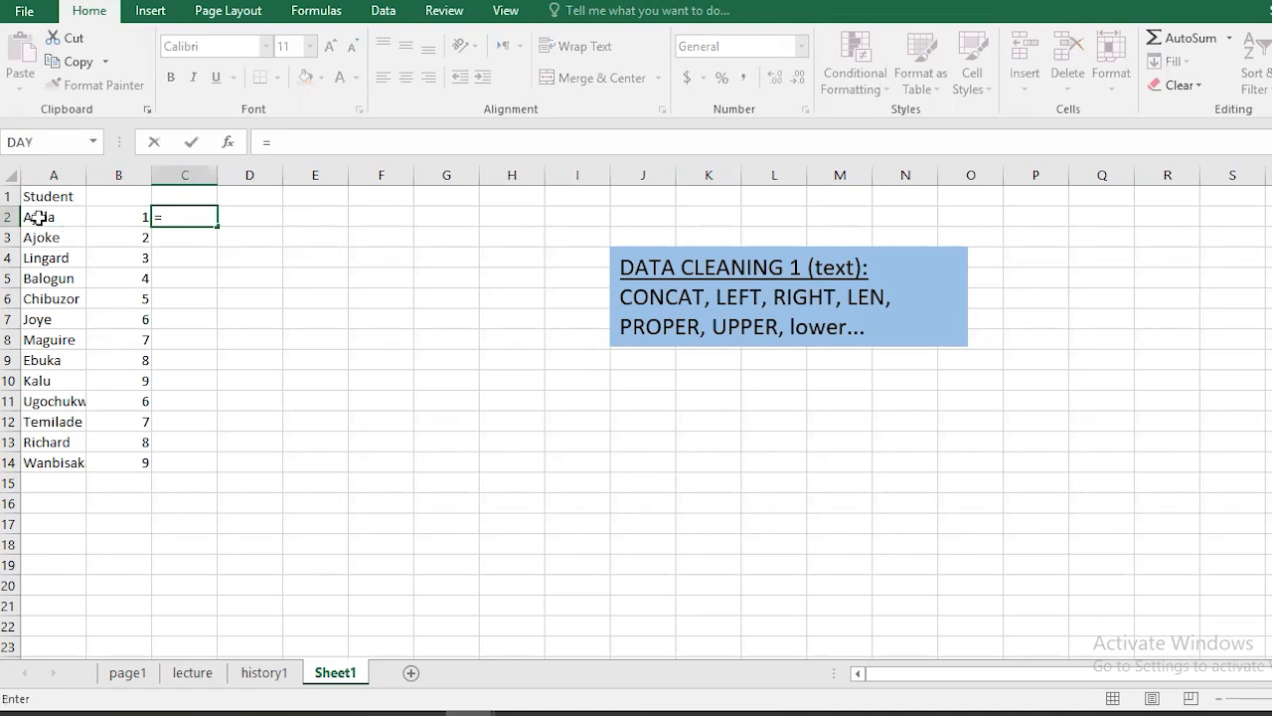
{"action": "type", "text": "CONC"}
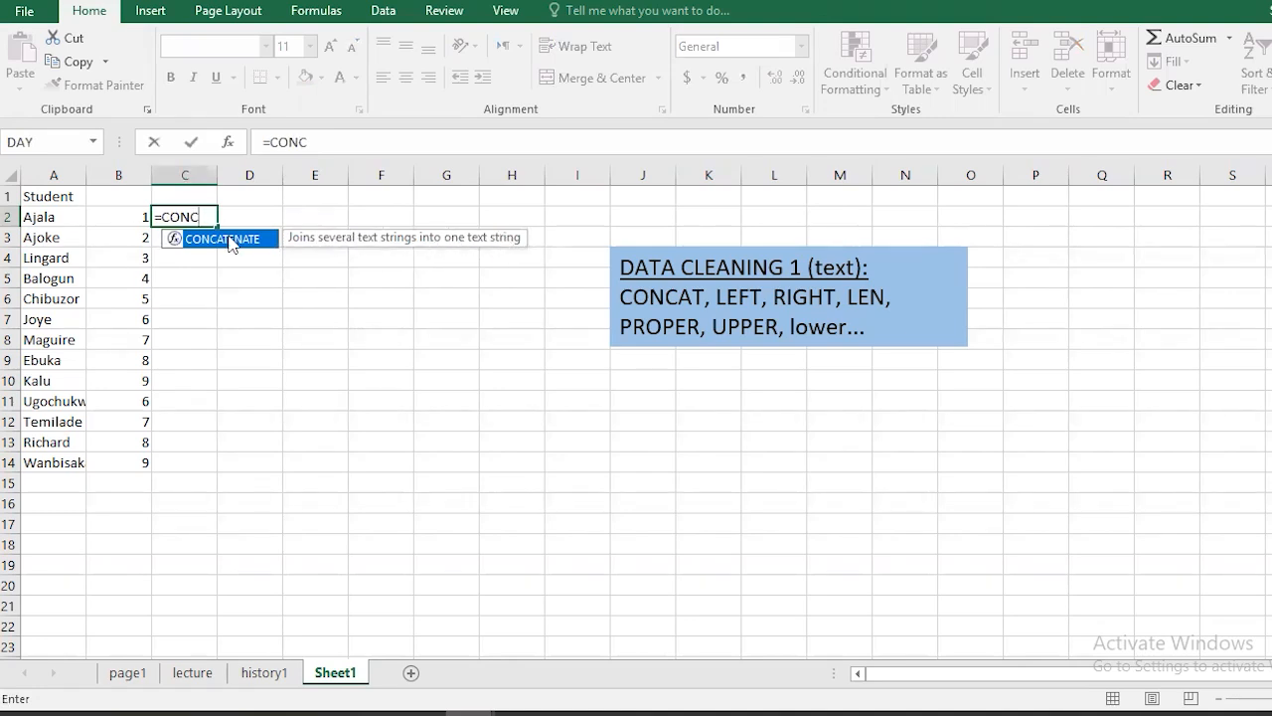
{"action": "double_click", "coordinate": [231, 239]}
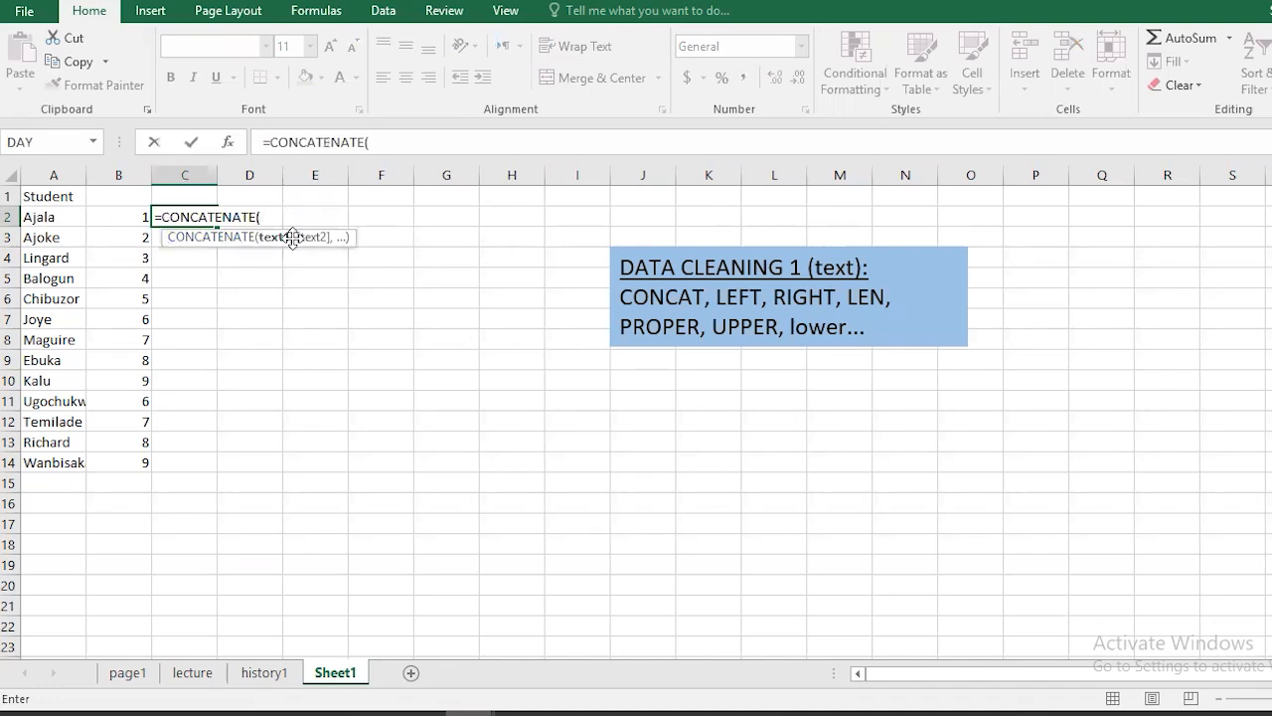
{"action": "left_click", "coordinate": [45, 217]}
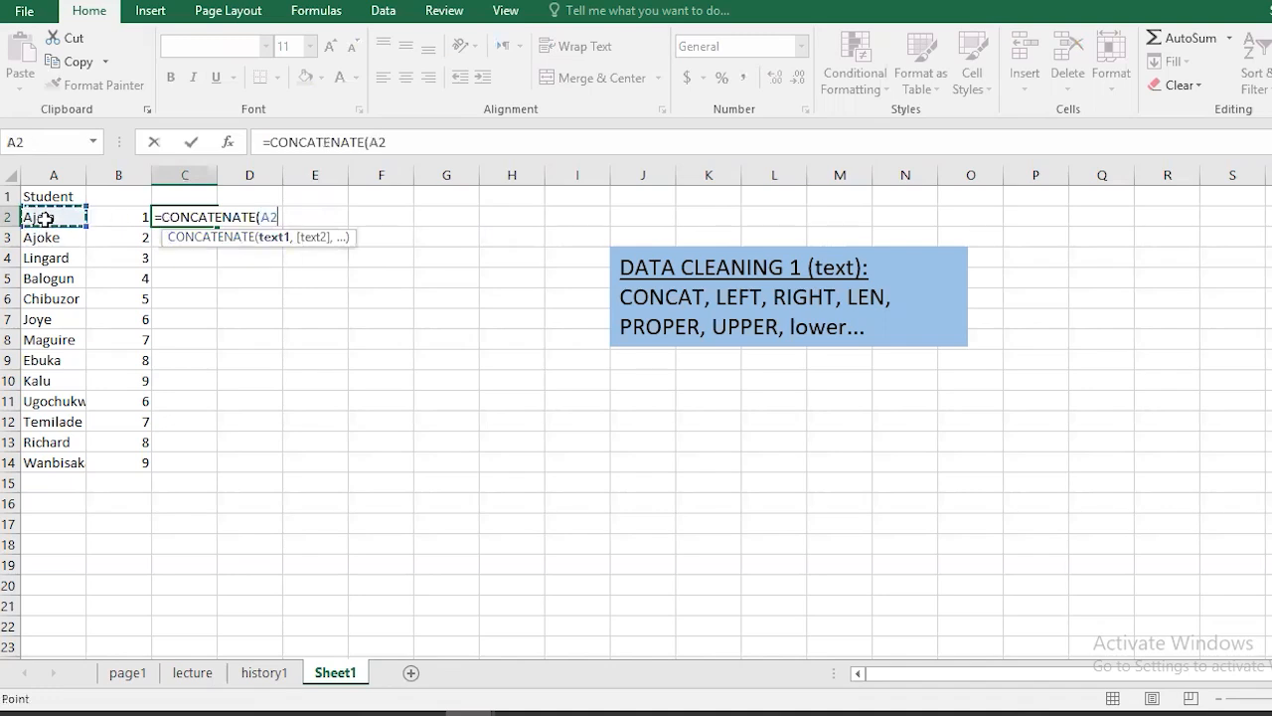
{"action": "type", "text": ","}
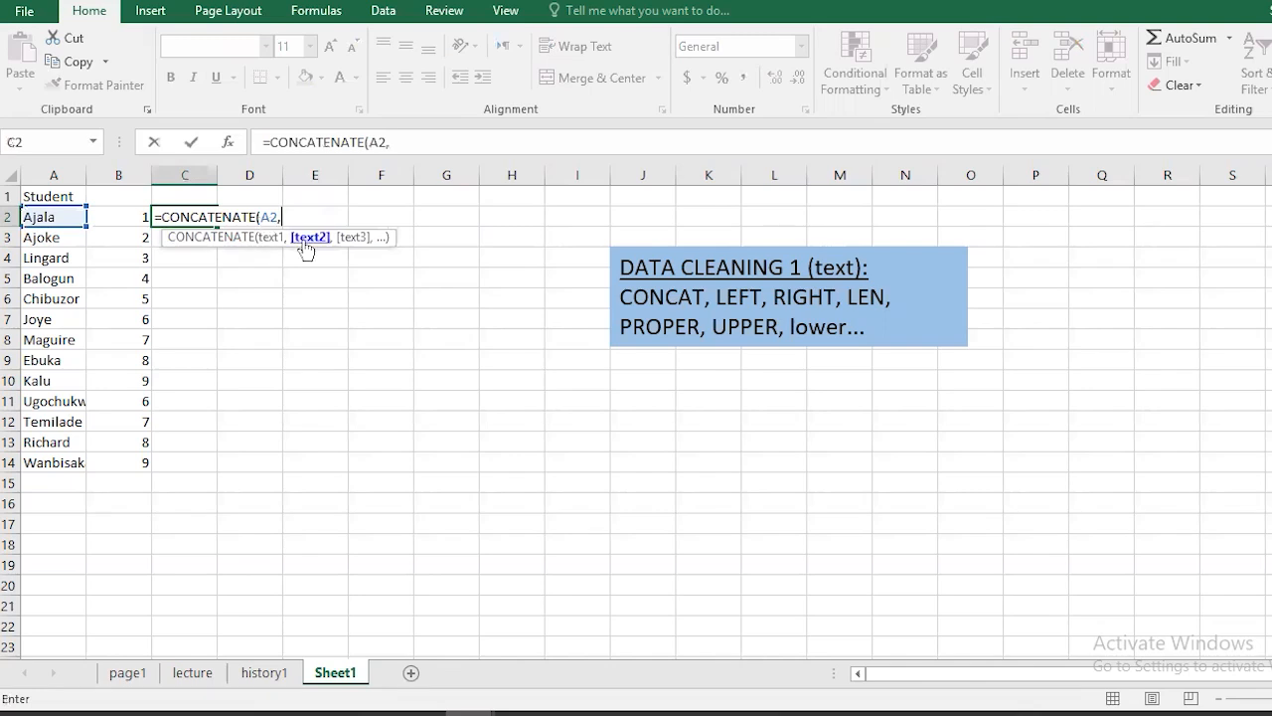
{"action": "left_click", "coordinate": [129, 217]}
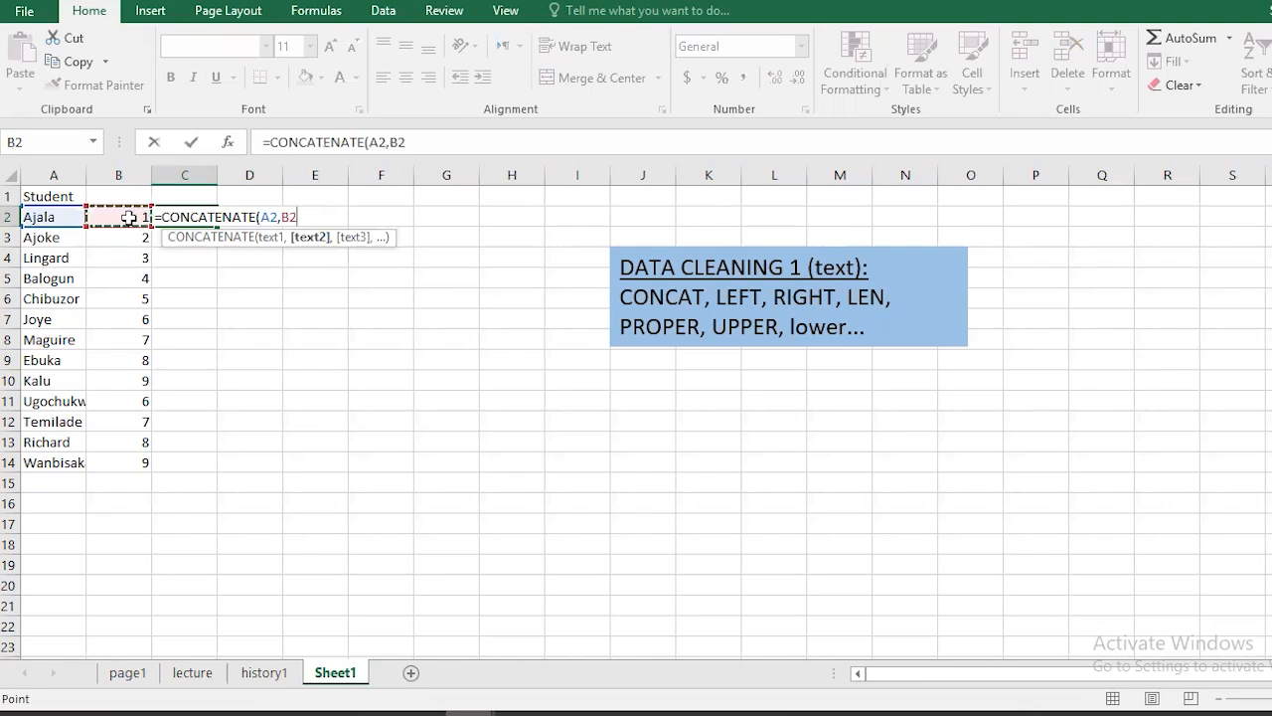
{"action": "key", "text": "Return"}
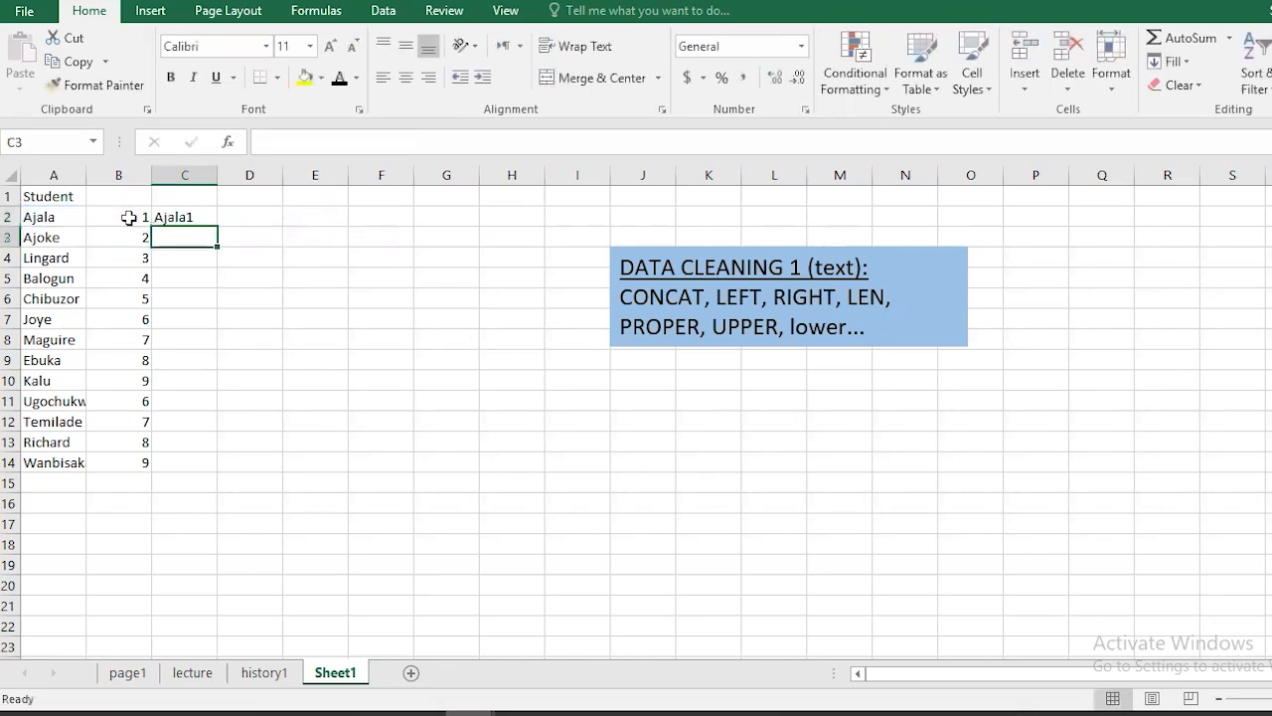
- Fill the C2 formula down through C14 and fit column C's width to its contents
{"action": "left_click", "coordinate": [212, 216]}
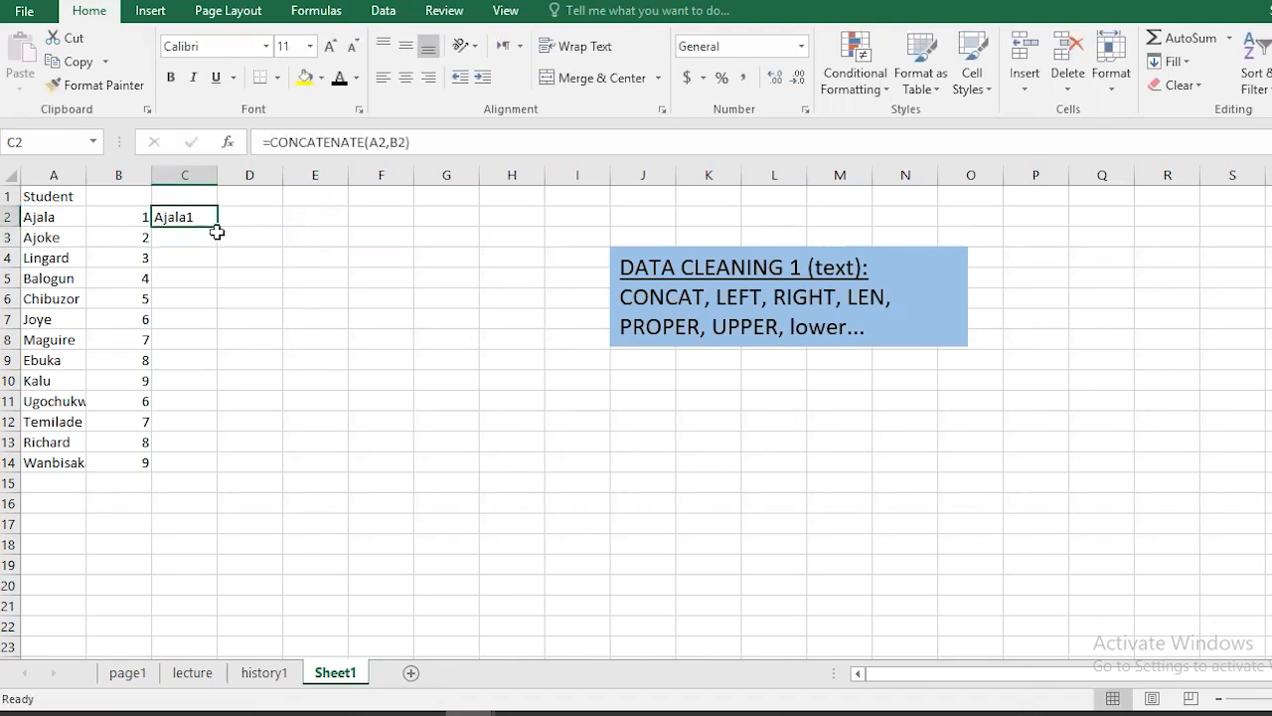
{"action": "double_click", "coordinate": [216, 226]}
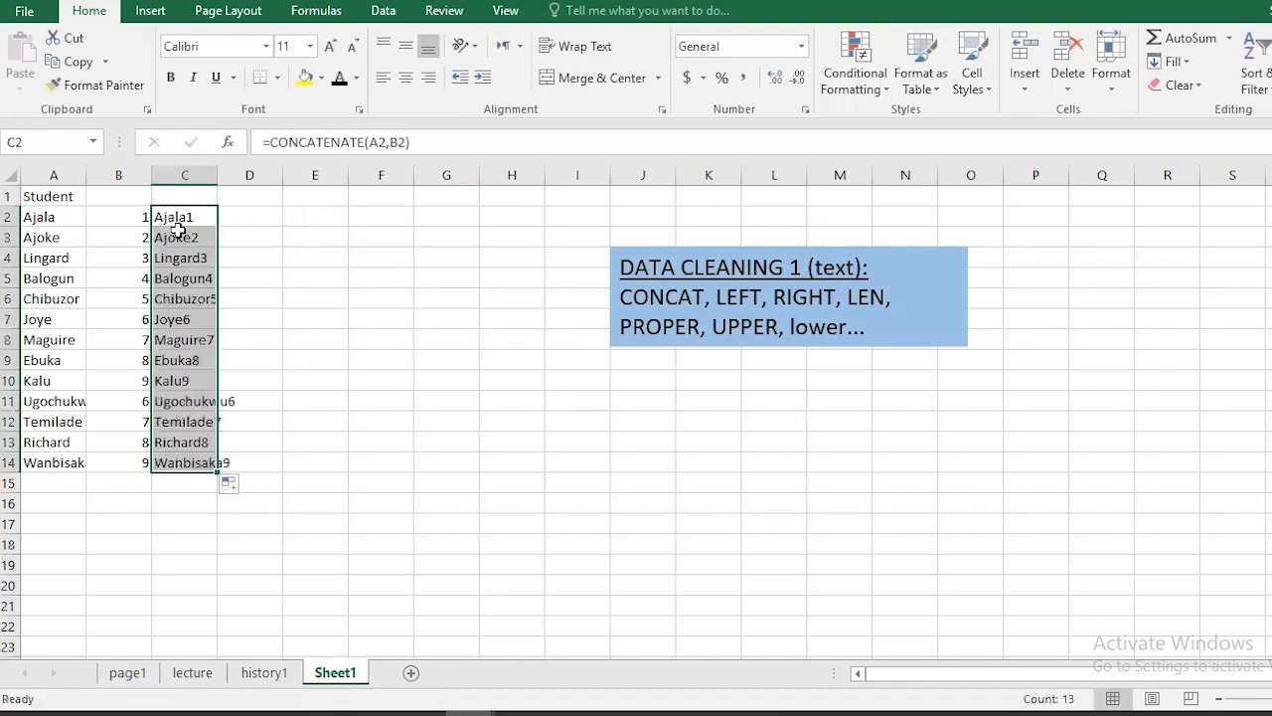
{"action": "double_click", "coordinate": [216, 174]}
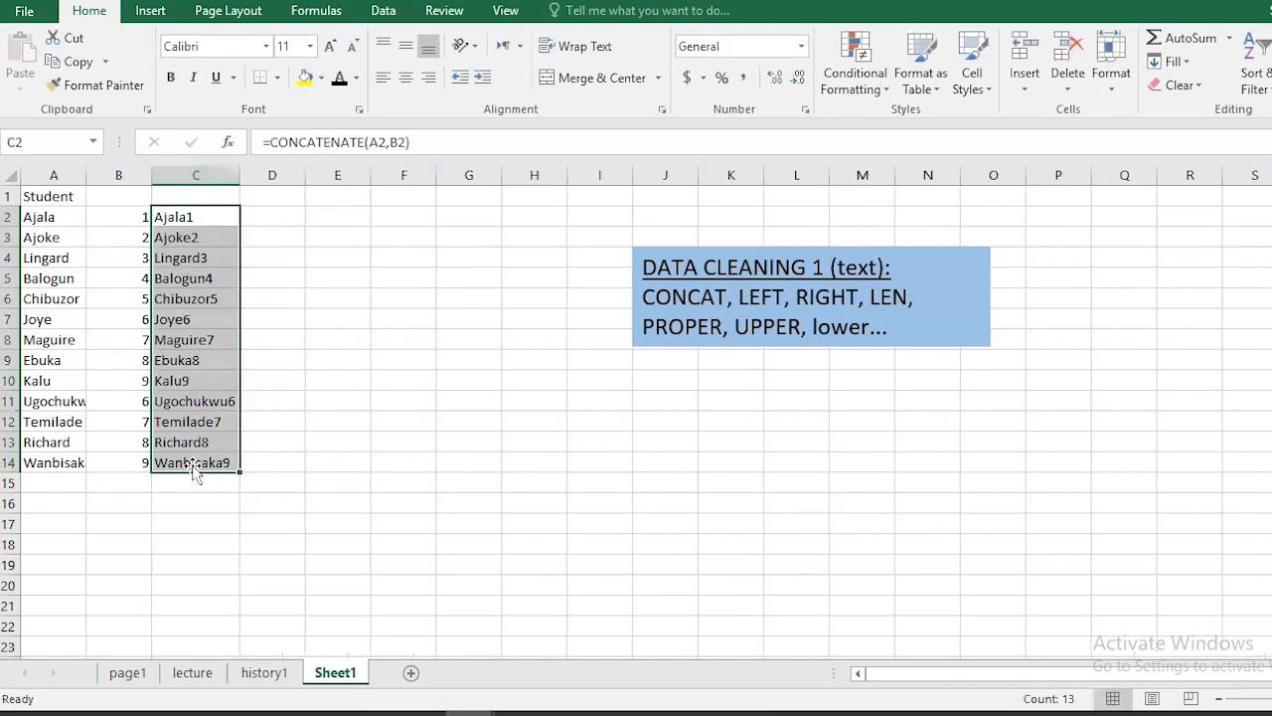
{"action": "left_click", "coordinate": [167, 259]}
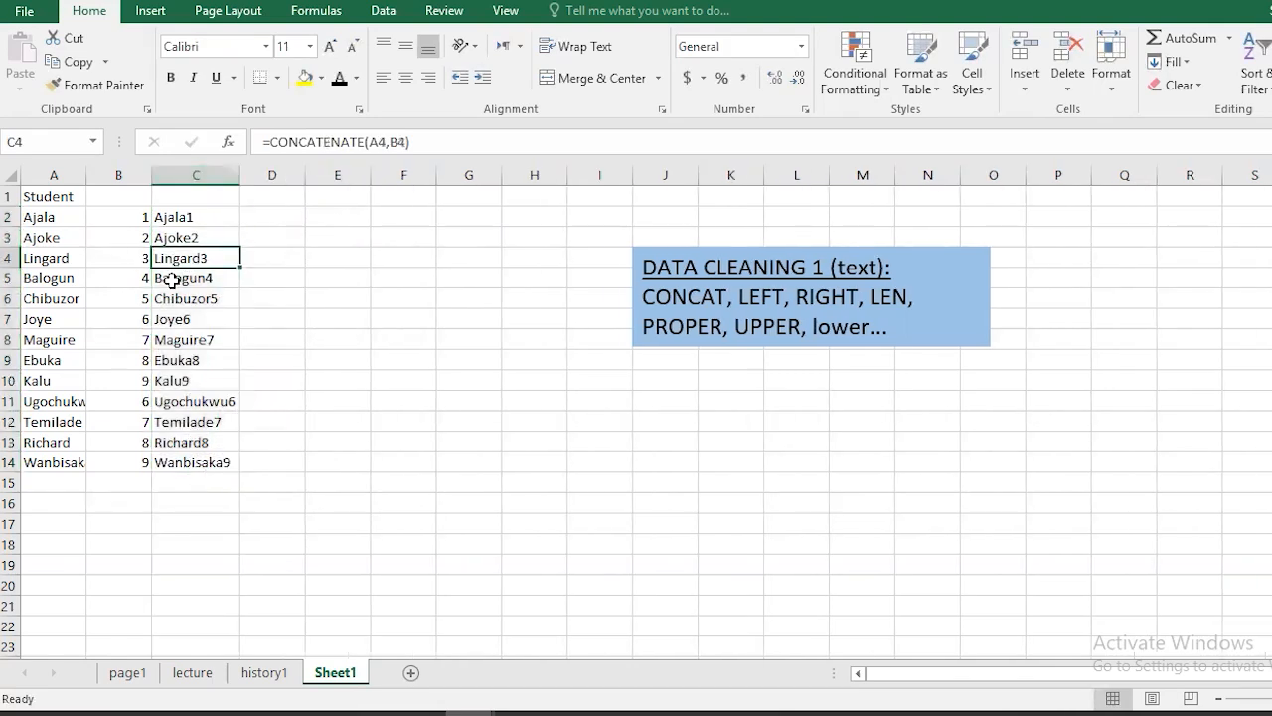
{"action": "left_click", "coordinate": [209, 463]}
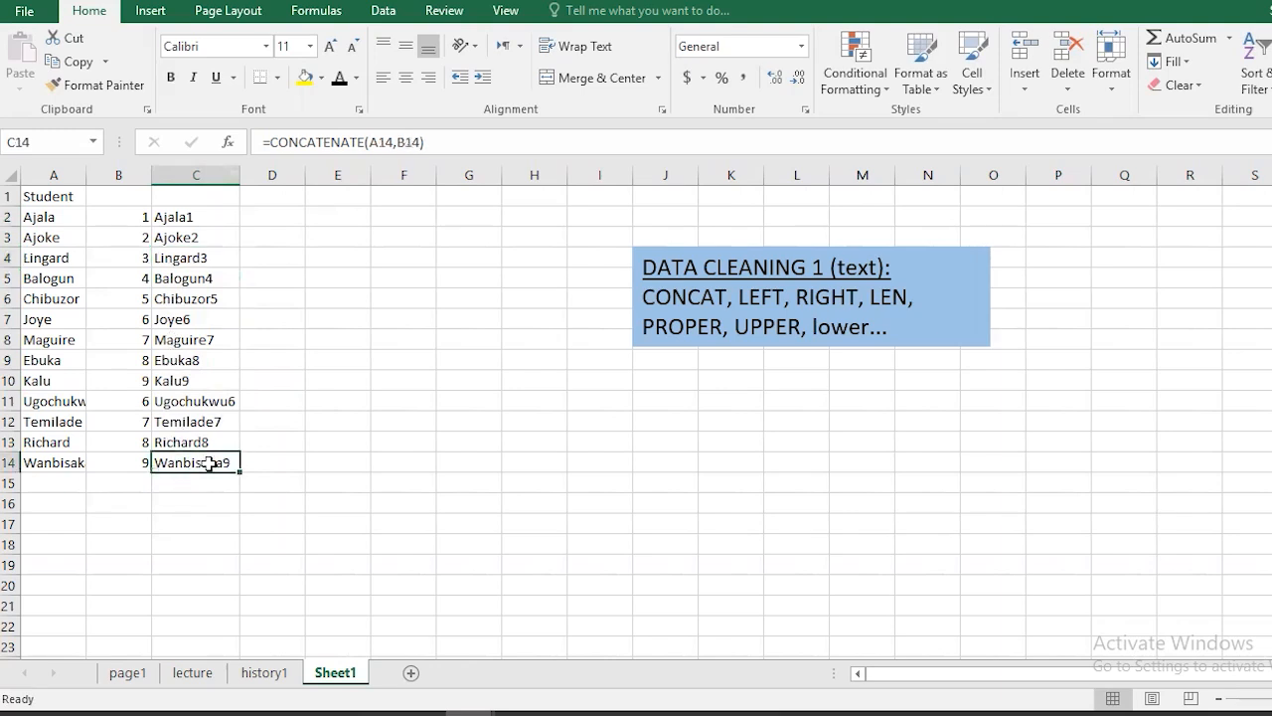
- Enter =CONCATENATE(A2,B2,C2) in D2 to join three cells into one text string
{"action": "left_click", "coordinate": [254, 220]}
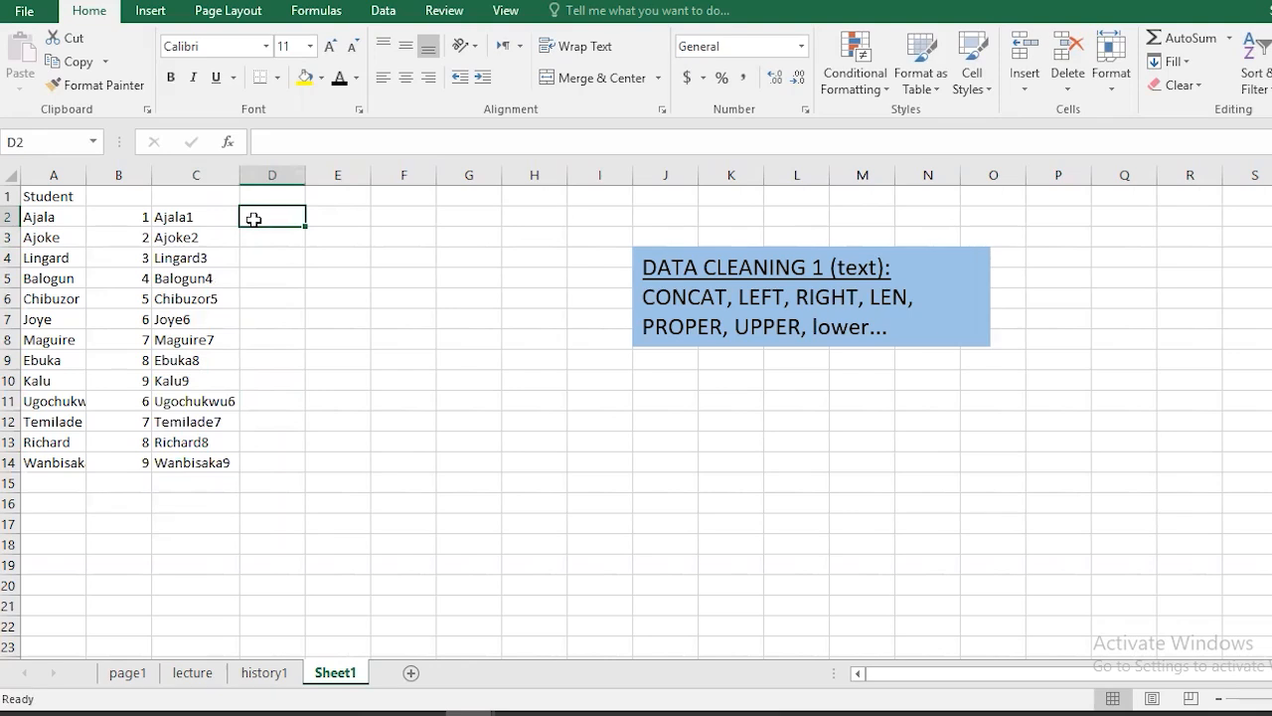
{"action": "type", "text": "=CON"}
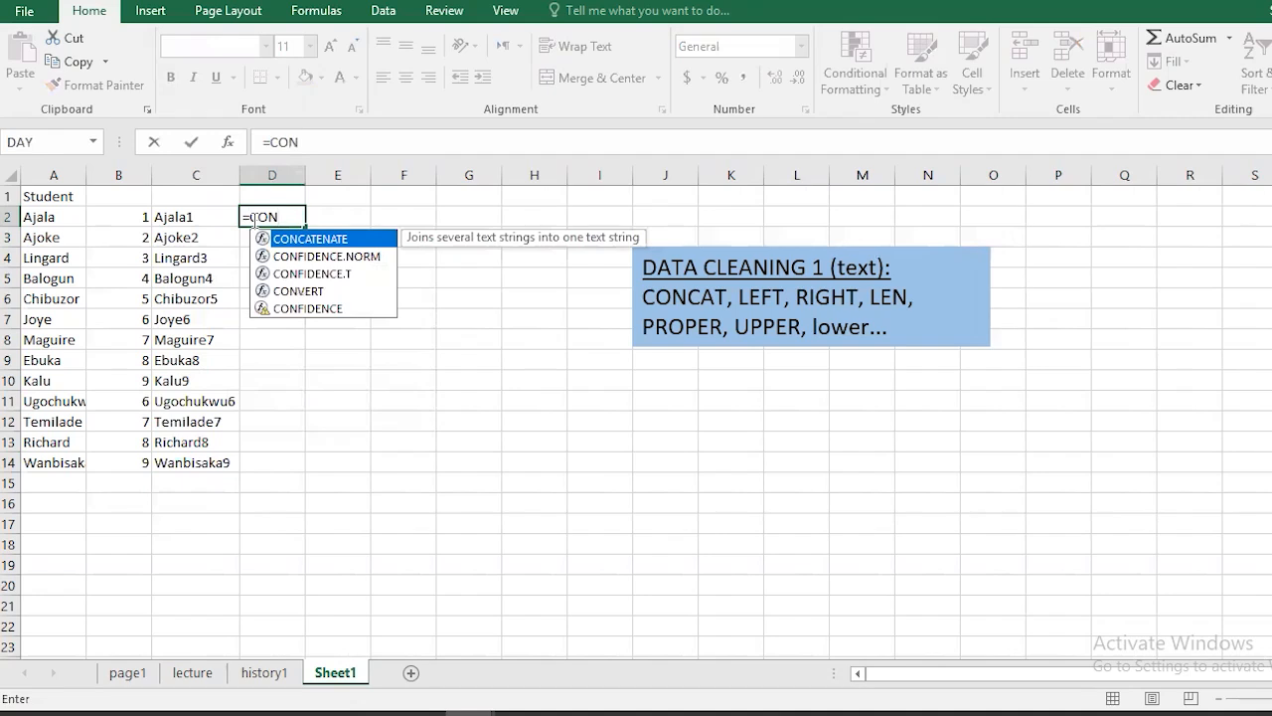
{"action": "key", "text": "Tab"}
{"action": "left_click", "coordinate": [67, 219]}
{"action": "type", "text": ","}
{"action": "left_click", "coordinate": [117, 219]}
{"action": "type", "text": ","}
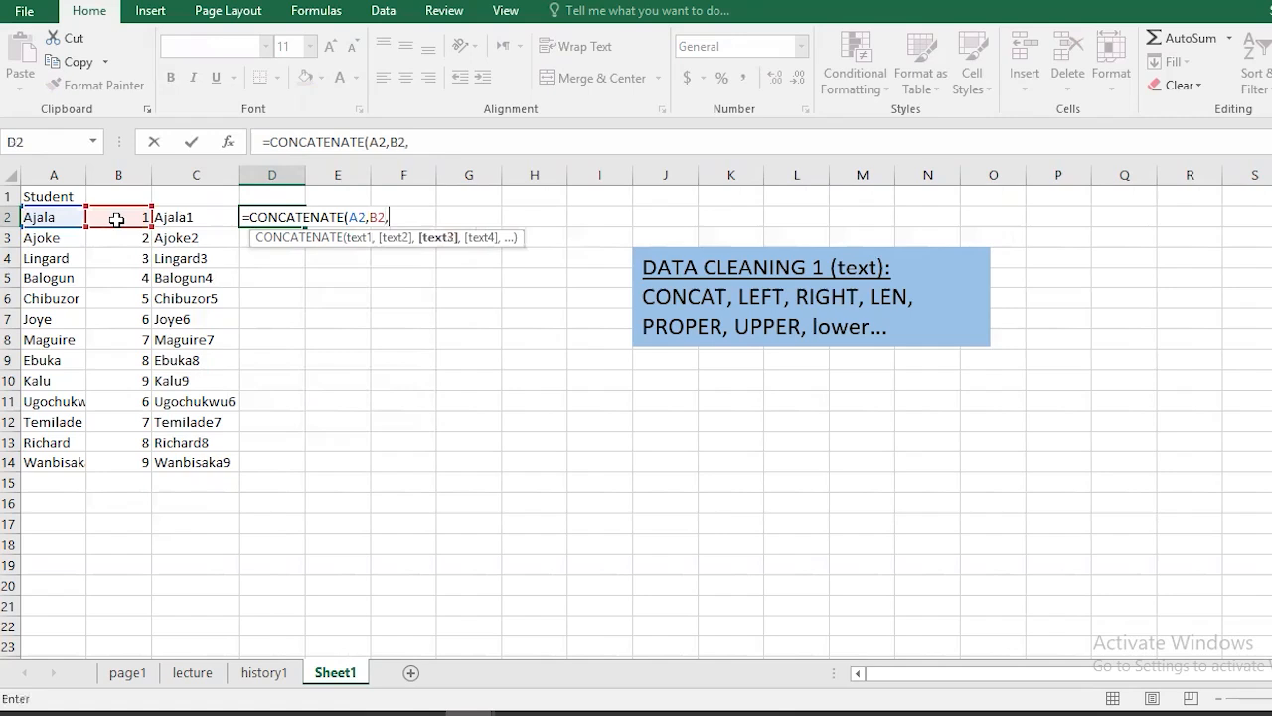
{"action": "left_click", "coordinate": [169, 219]}
{"action": "type", "text": ")"}
{"action": "key", "text": "Return"}
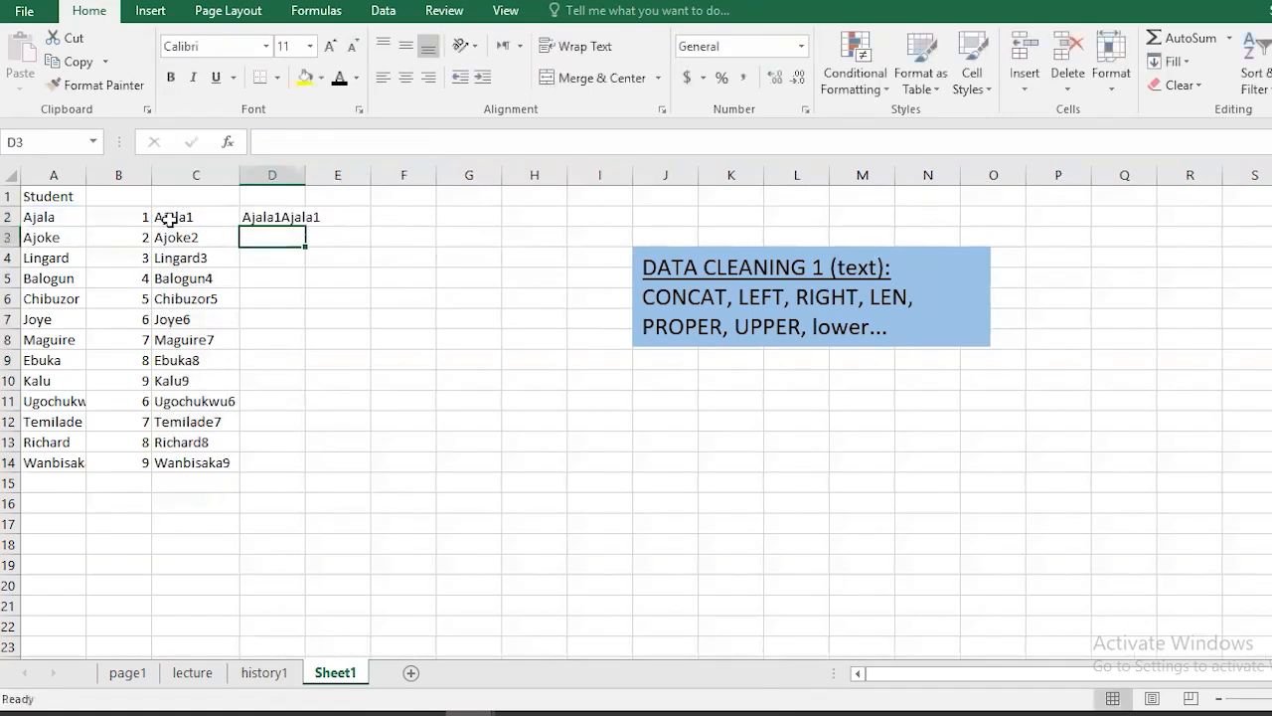
- Widen column D to fit the joined text and clear the formula from D2
{"action": "left_click_drag", "start_coordinate": [262, 217], "coordinate": [325, 171]}
{"action": "left_click", "coordinate": [286, 175]}
{"action": "left_click", "coordinate": [283, 216]}
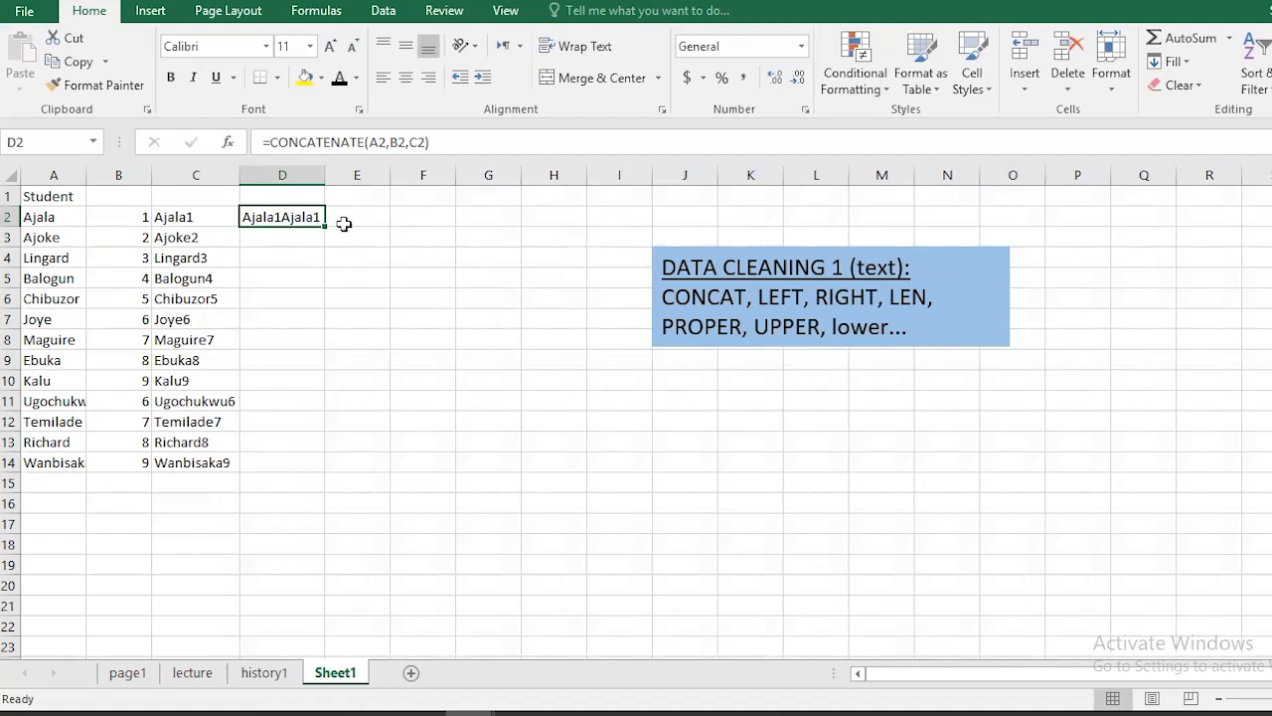
{"action": "key", "text": "Delete"}
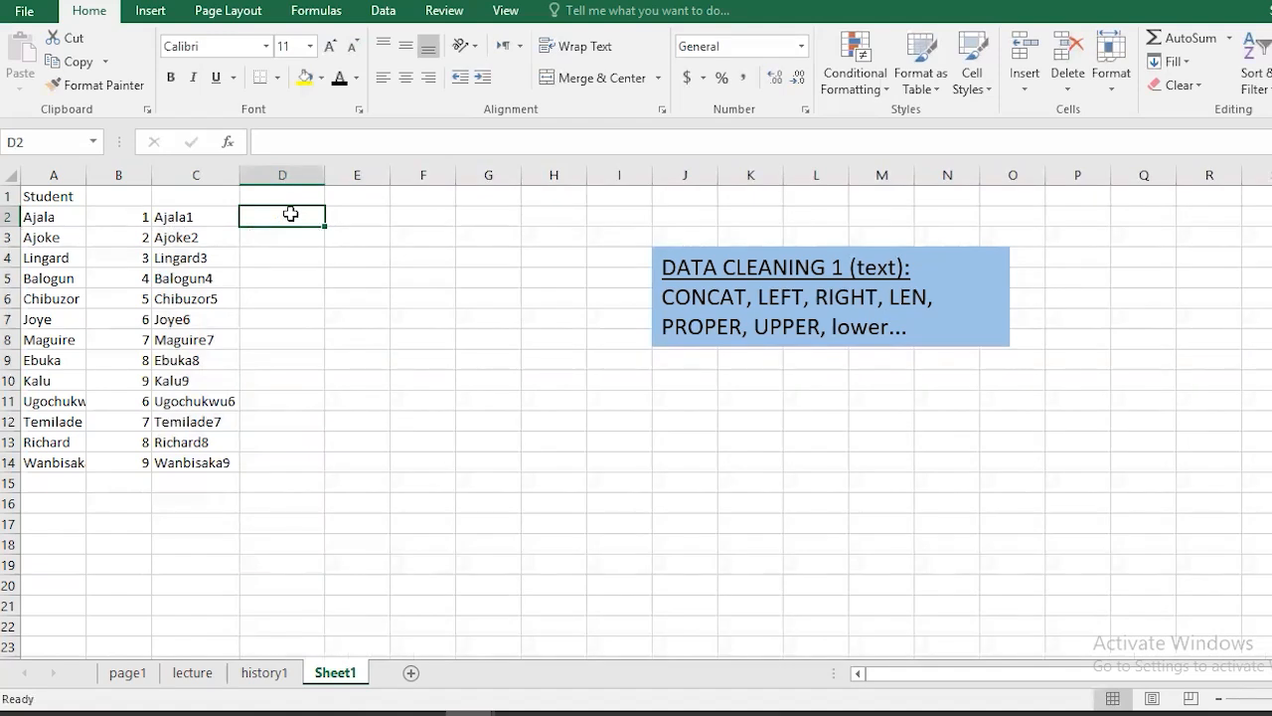
- Enter =LEFT(C2,3) in D2 to extract the first three characters of the joined text
{"action": "type", "text": "="}
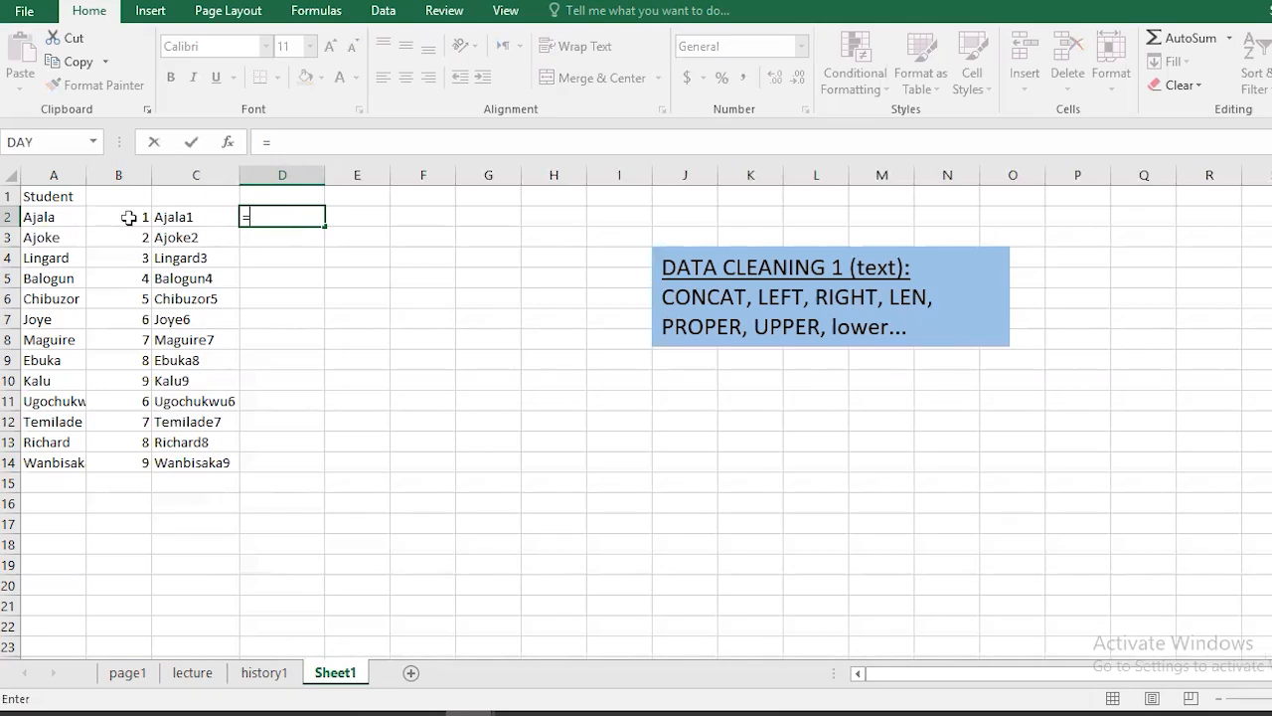
{"action": "type", "text": "LEFT"}
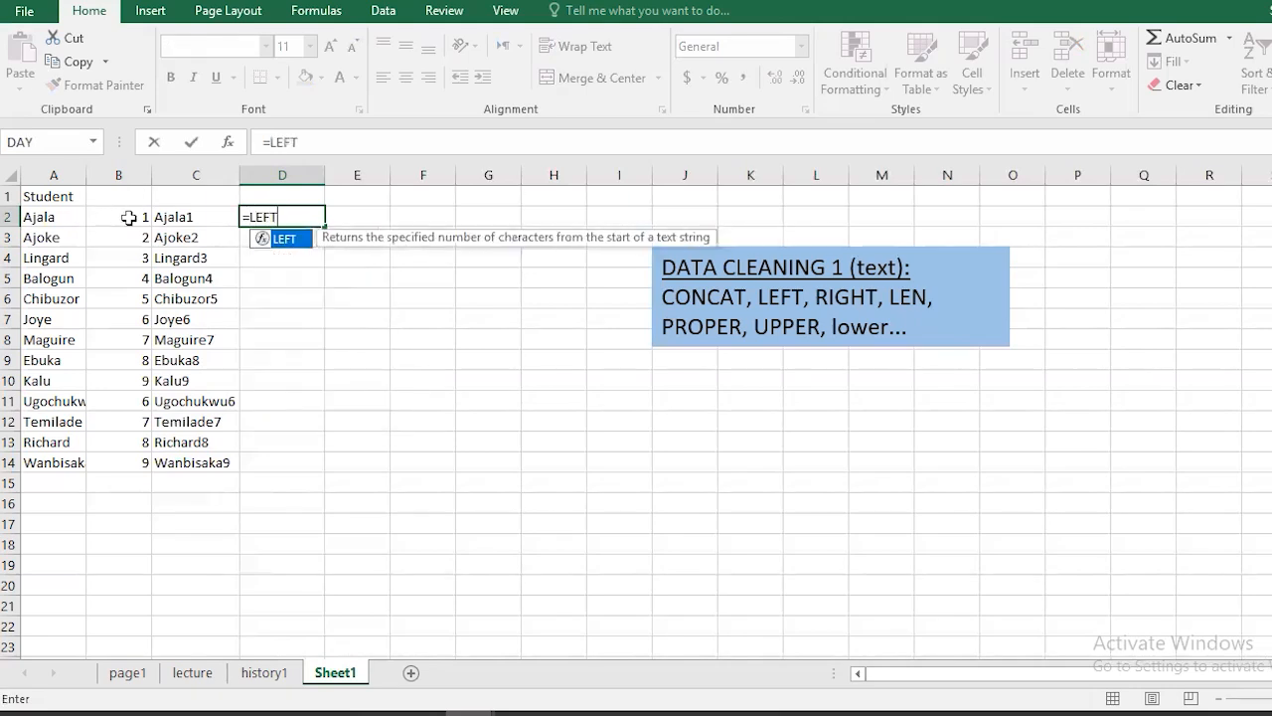
{"action": "type", "text": "("}
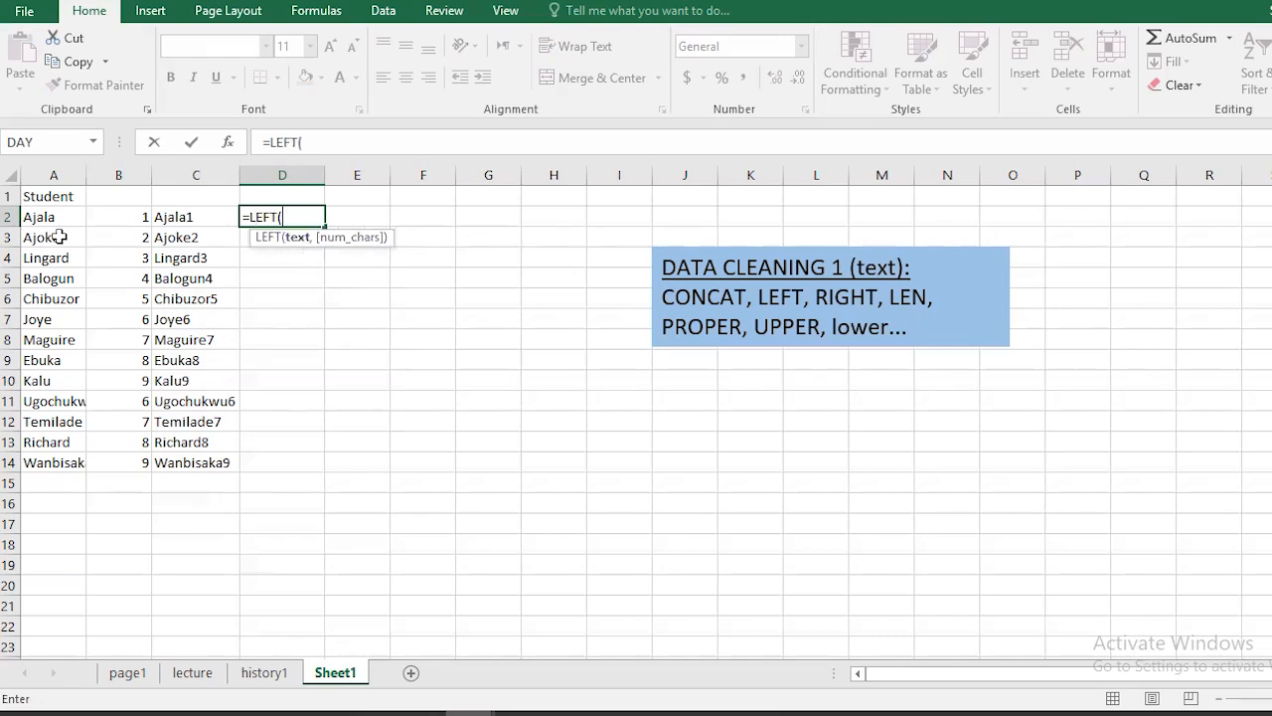
{"action": "left_click", "coordinate": [172, 222]}
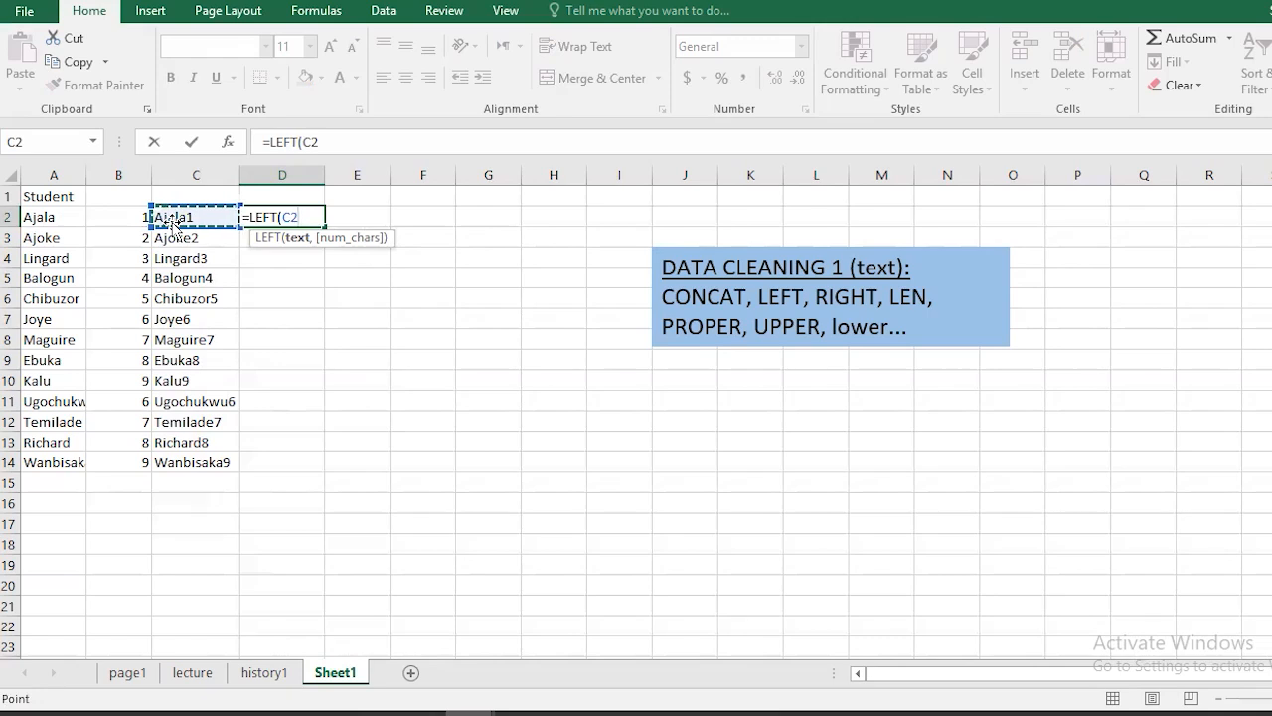
{"action": "type", "text": ","}
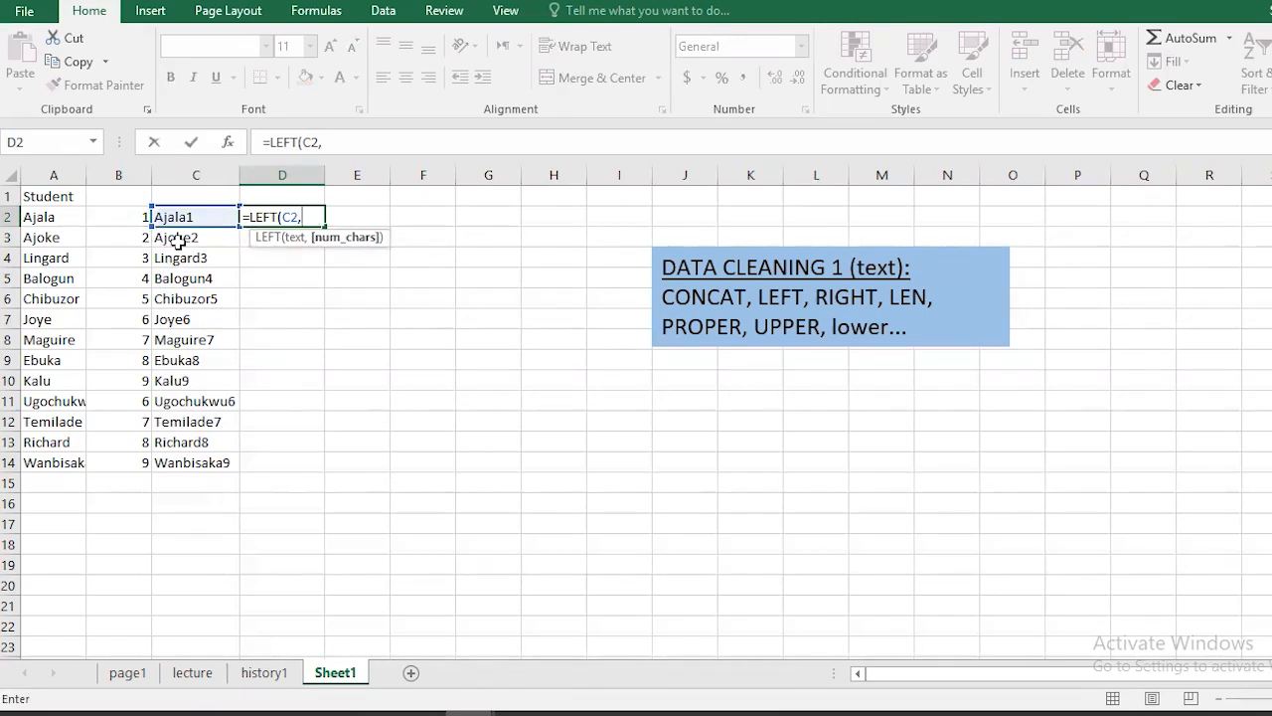
{"action": "type", "text": "3"}
{"action": "type", "text": ")"}
{"action": "key", "text": "Return"}
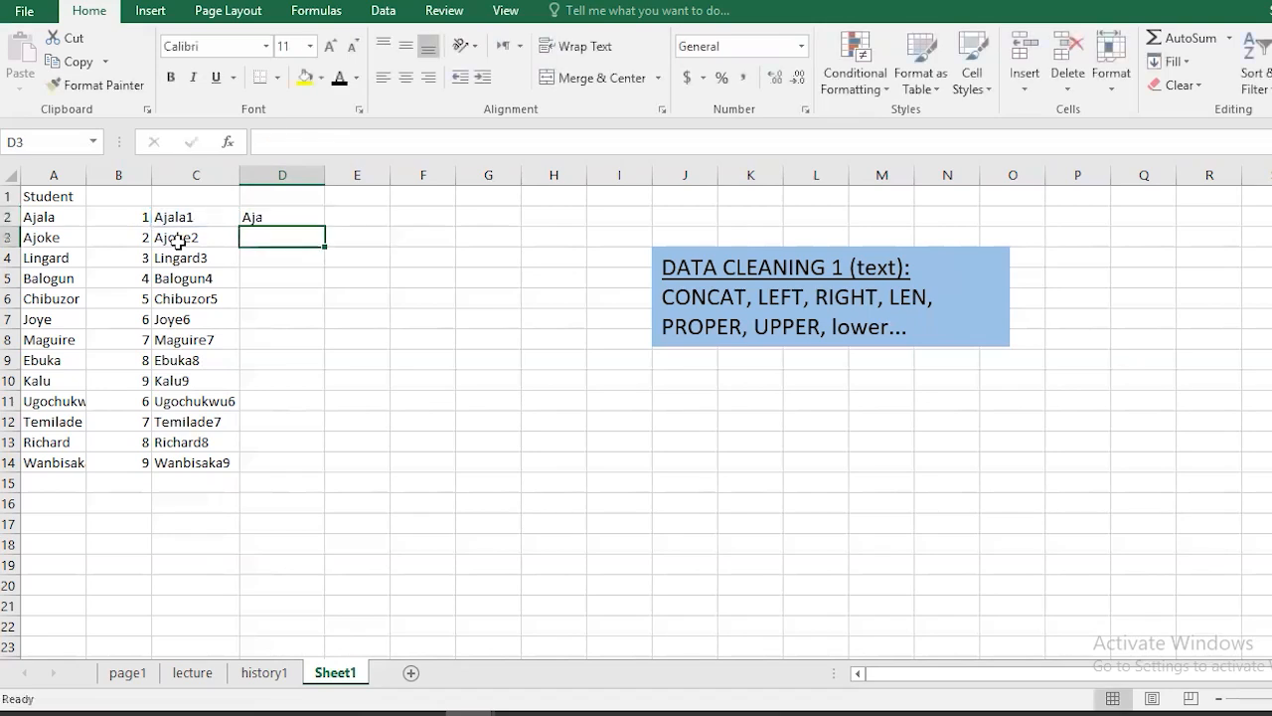
- Fill the LEFT formula from D2 down through D14 for all the students
{"action": "left_click", "coordinate": [283, 217]}
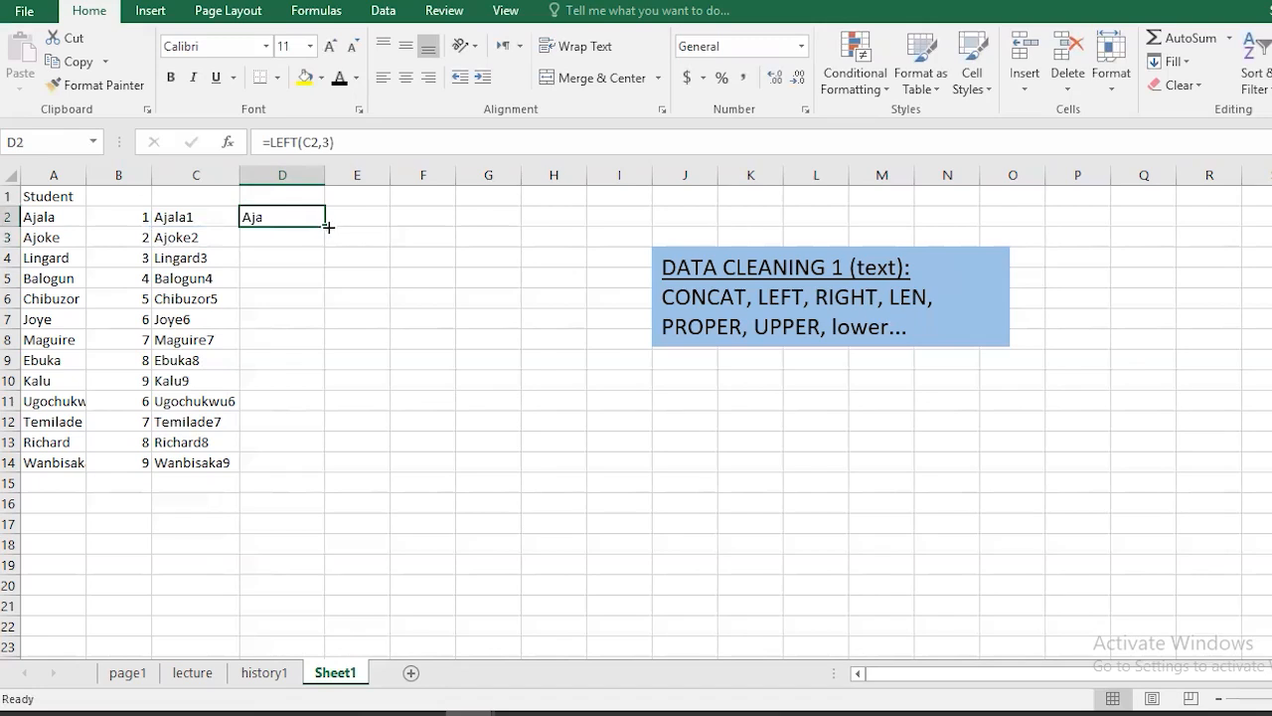
{"action": "double_click", "coordinate": [323, 229]}
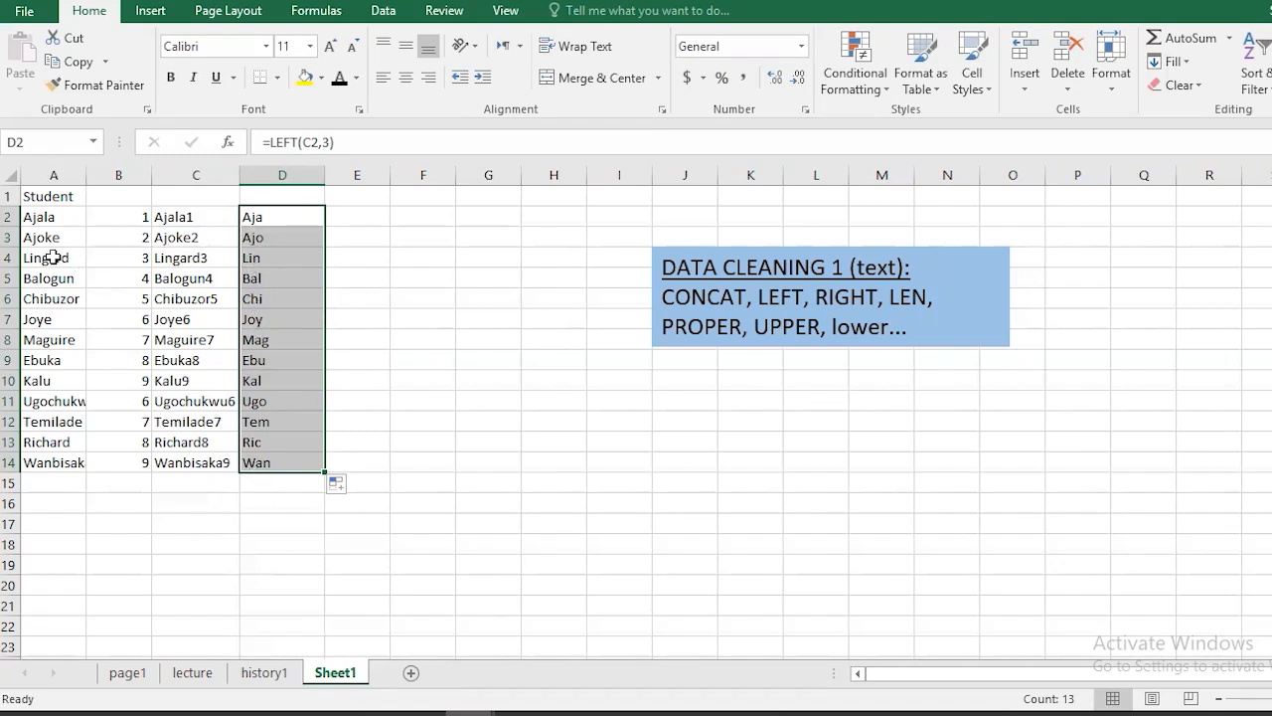
{"action": "left_click", "coordinate": [177, 218]}
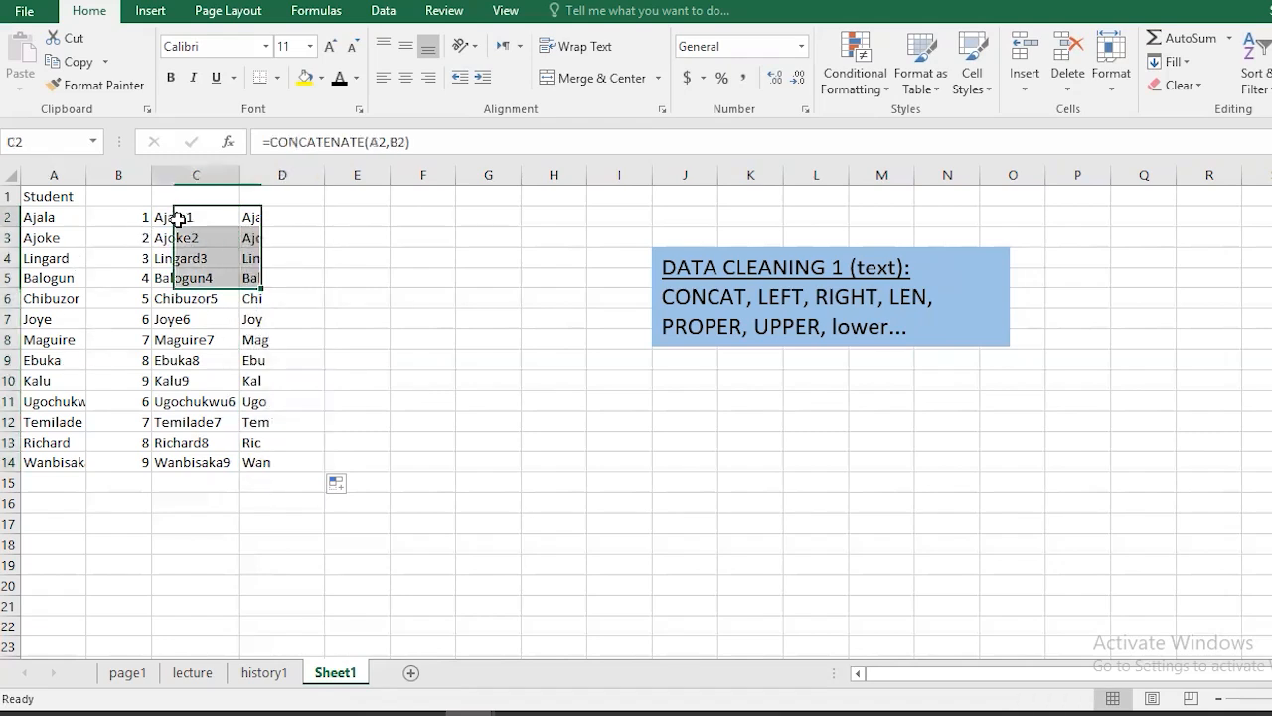
{"action": "left_click", "coordinate": [269, 221]}
- Enter =RIGHT(A2,3) in E2 to extract the last three characters of the student name
{"action": "left_click", "coordinate": [359, 218]}
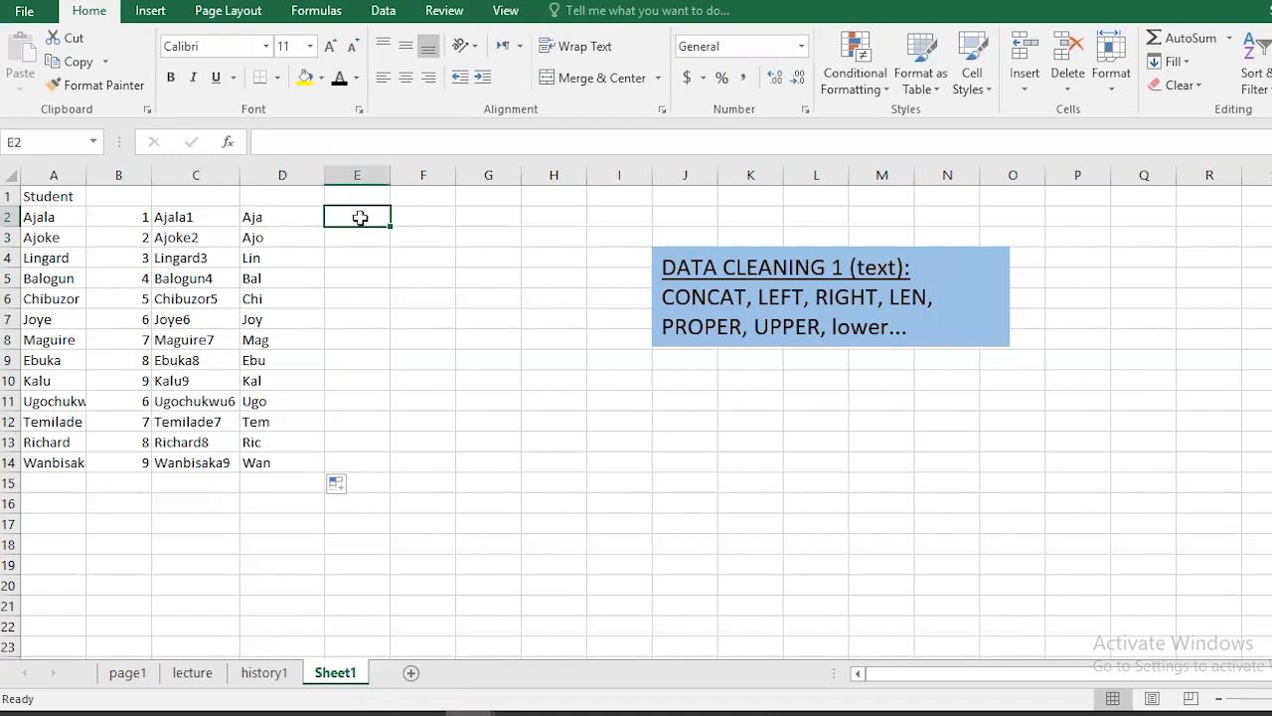
{"action": "type", "text": "="}
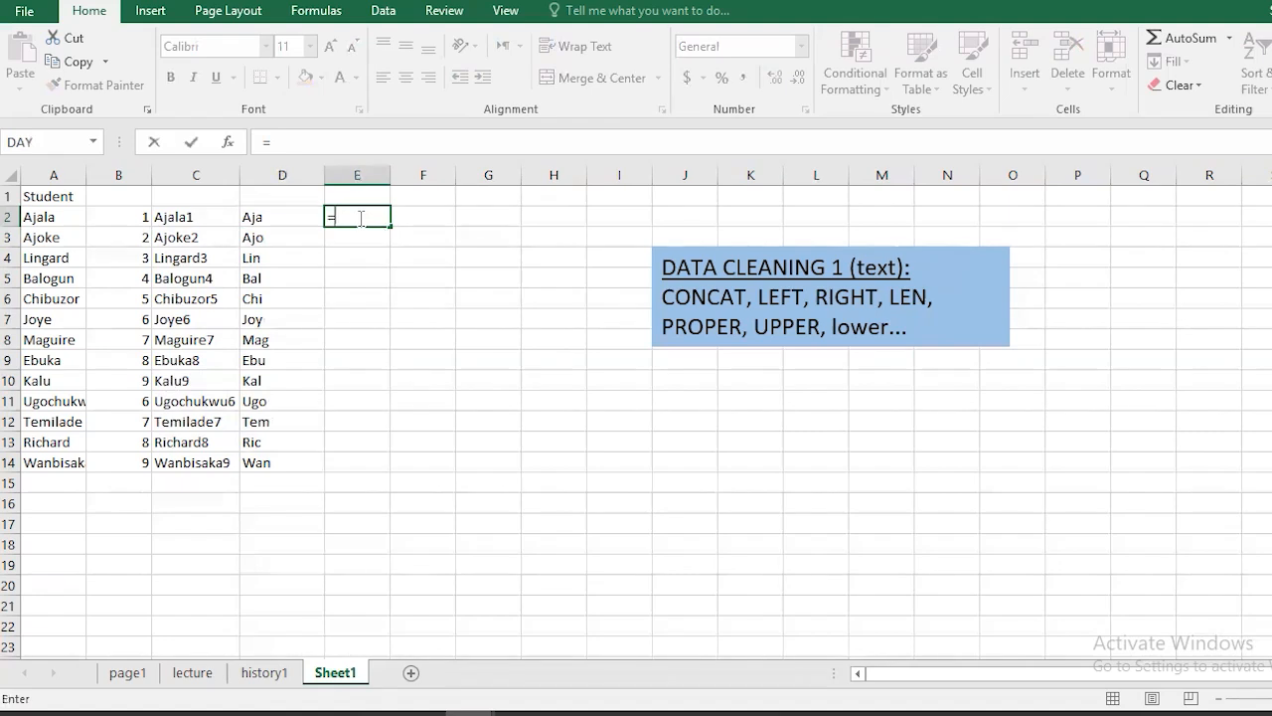
{"action": "type", "text": "RIGH"}
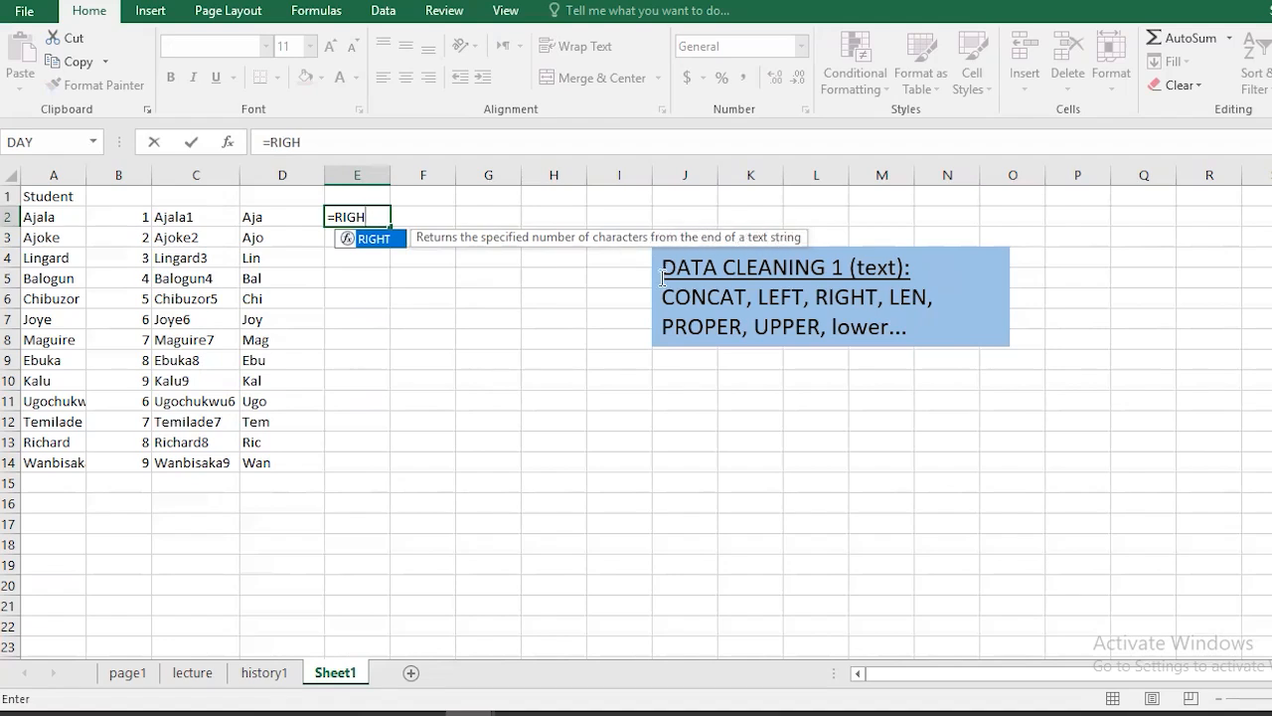
{"action": "key", "text": "Tab"}
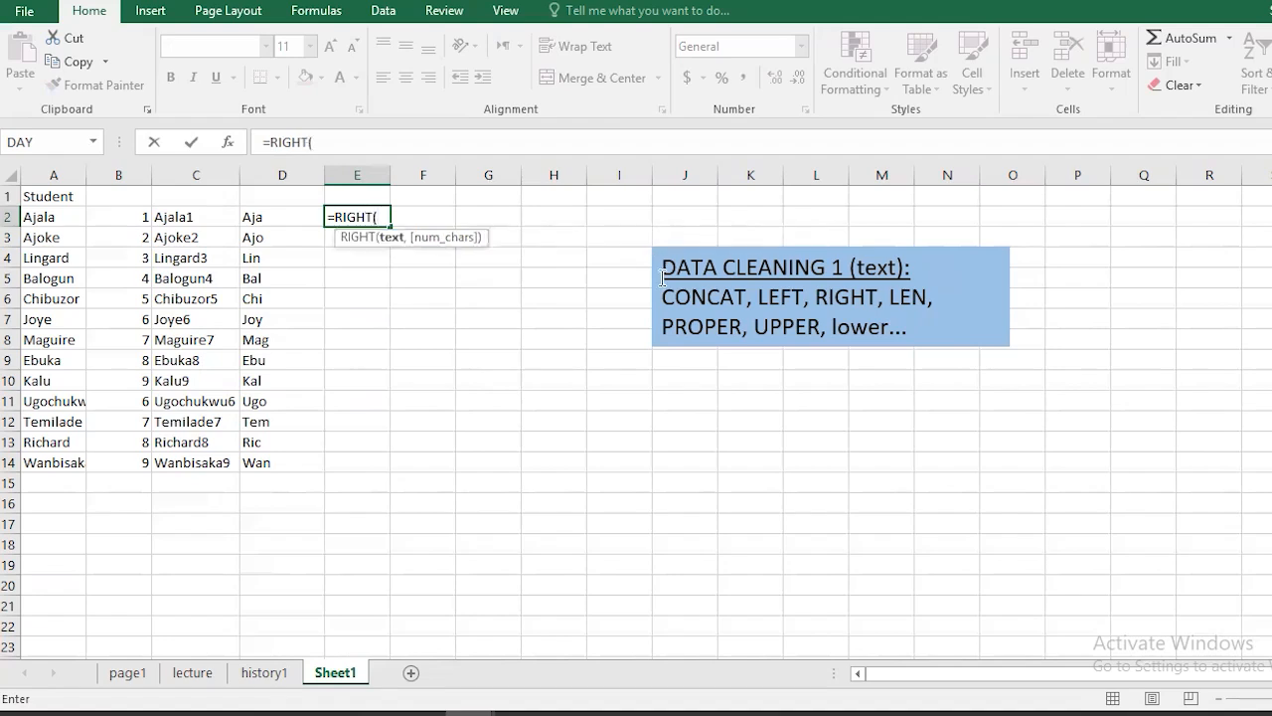
{"action": "left_click", "coordinate": [53, 216]}
{"action": "type", "text": ","}
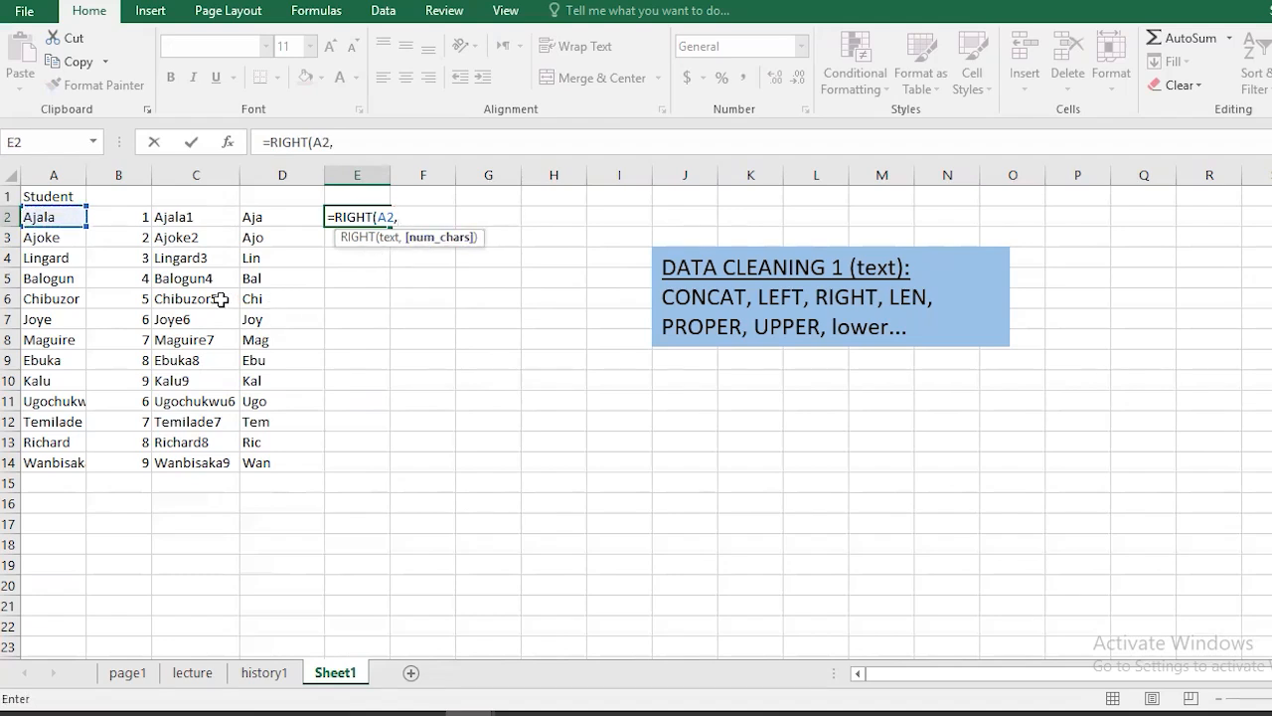
{"action": "type", "text": "3"}
{"action": "key", "text": "Return"}
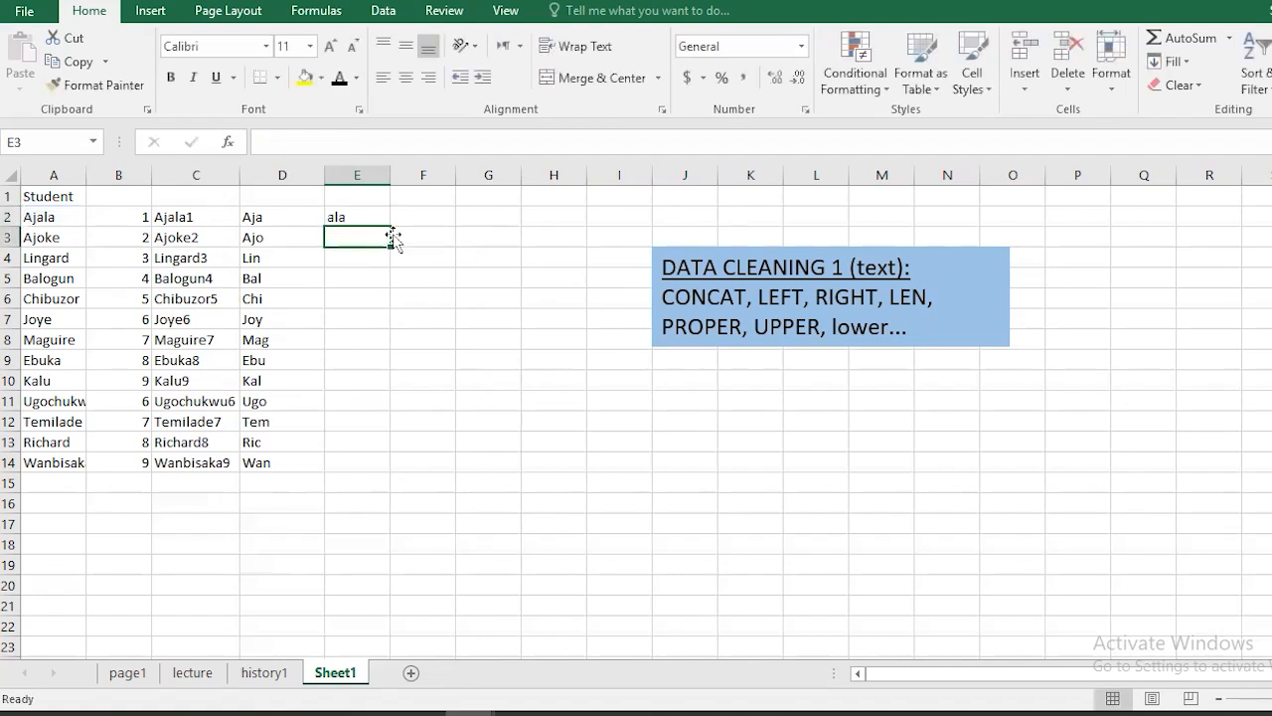
- Fill the RIGHT formula from E2 down through E14 for all the students
{"action": "left_click", "coordinate": [365, 215]}
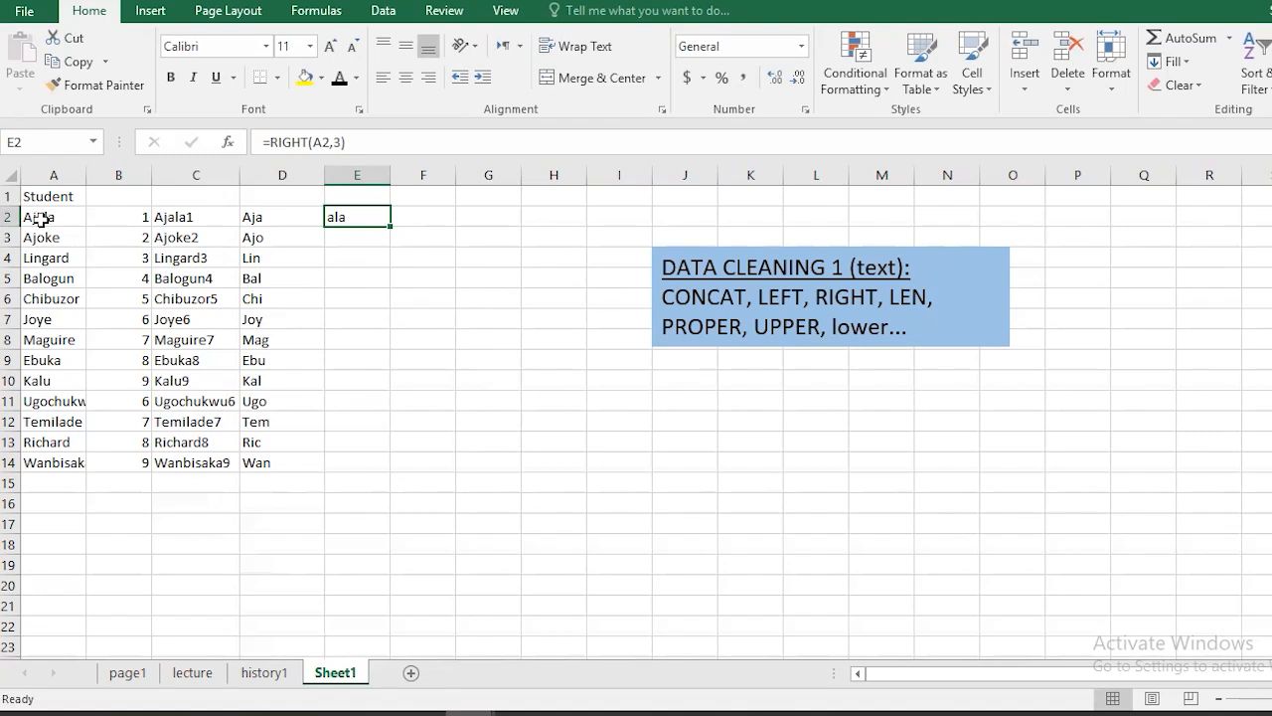
{"action": "double_click", "coordinate": [391, 231]}
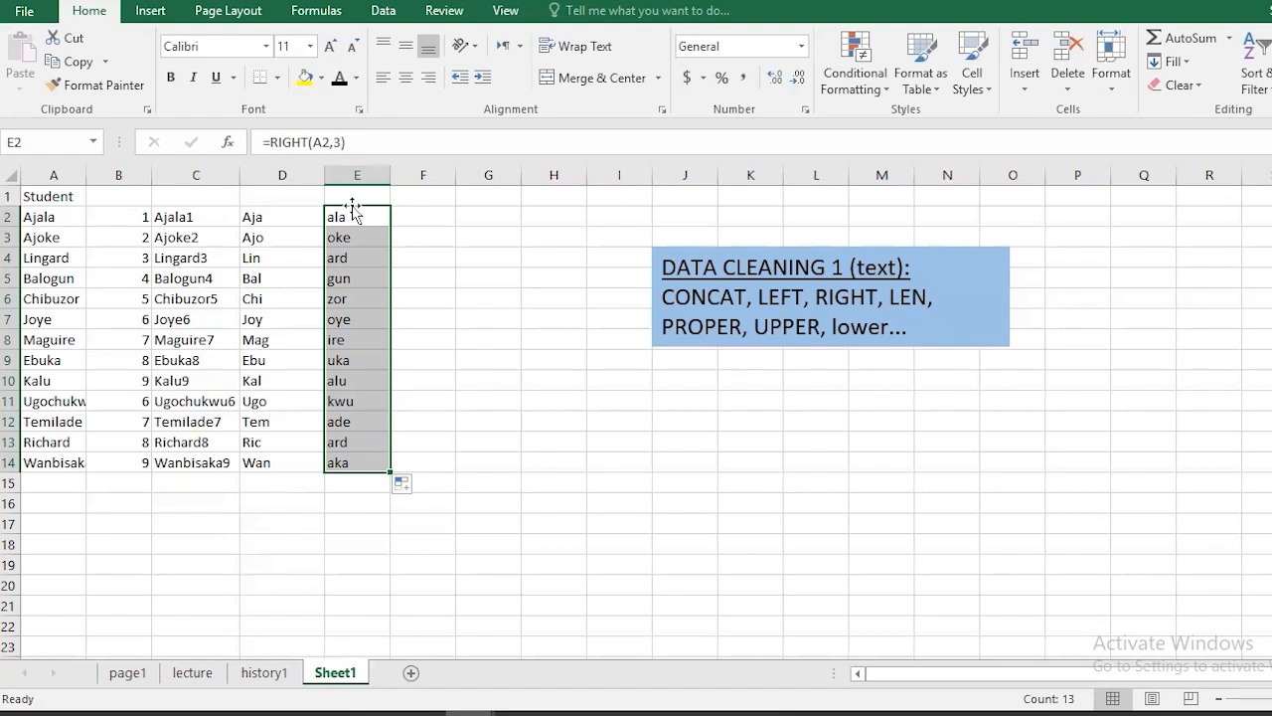
{"action": "left_click", "coordinate": [344, 321]}
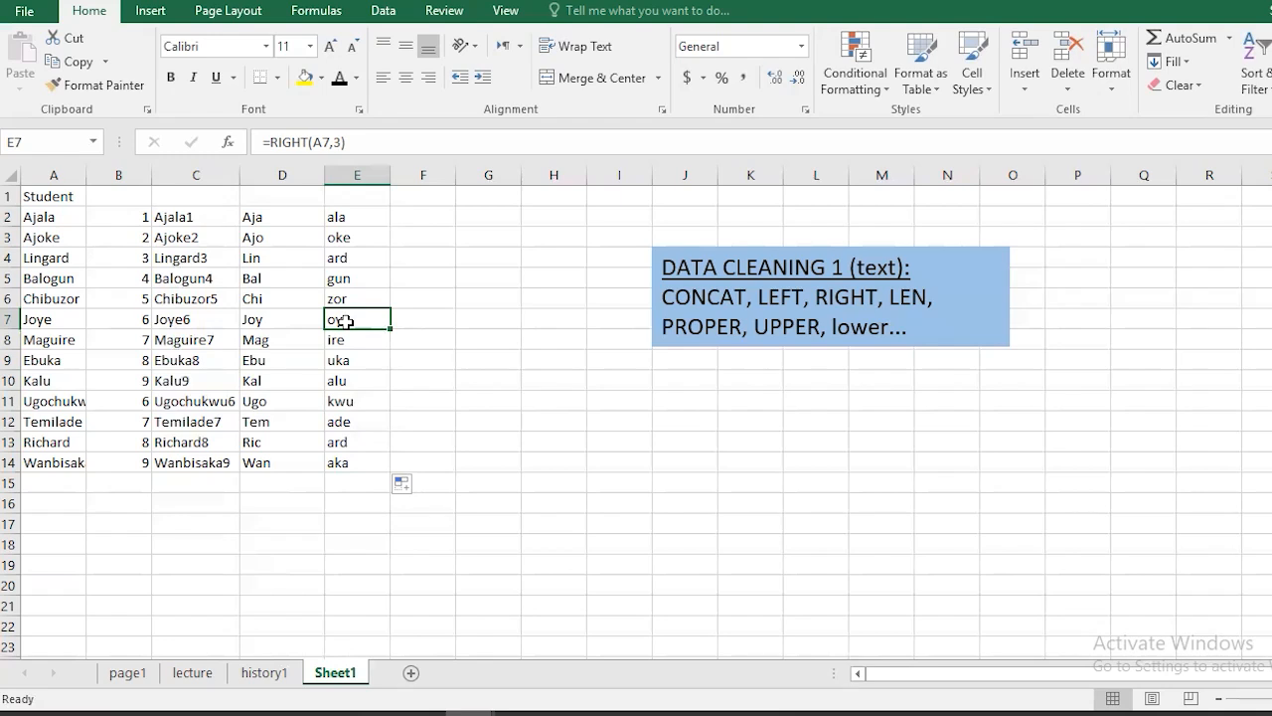
- Enter =LEN(A2) in F2 to count the characters in the student name
{"action": "left_click", "coordinate": [434, 215]}
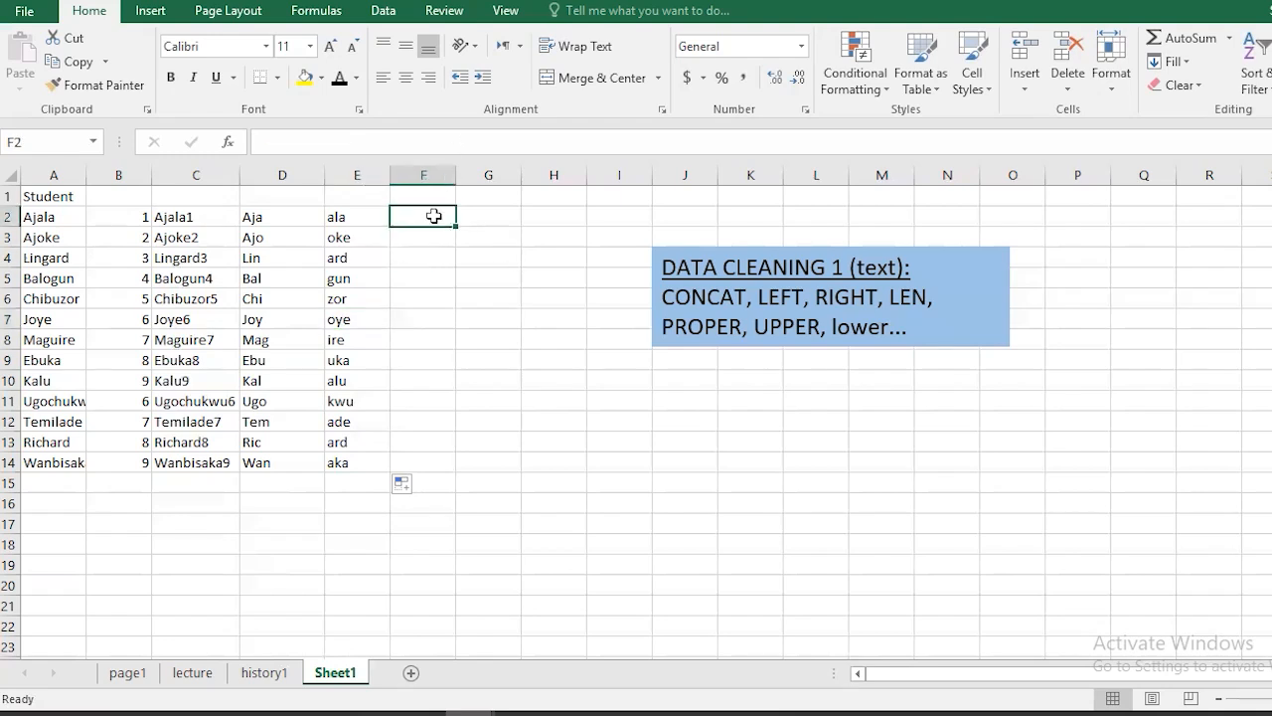
{"action": "type", "text": "="}
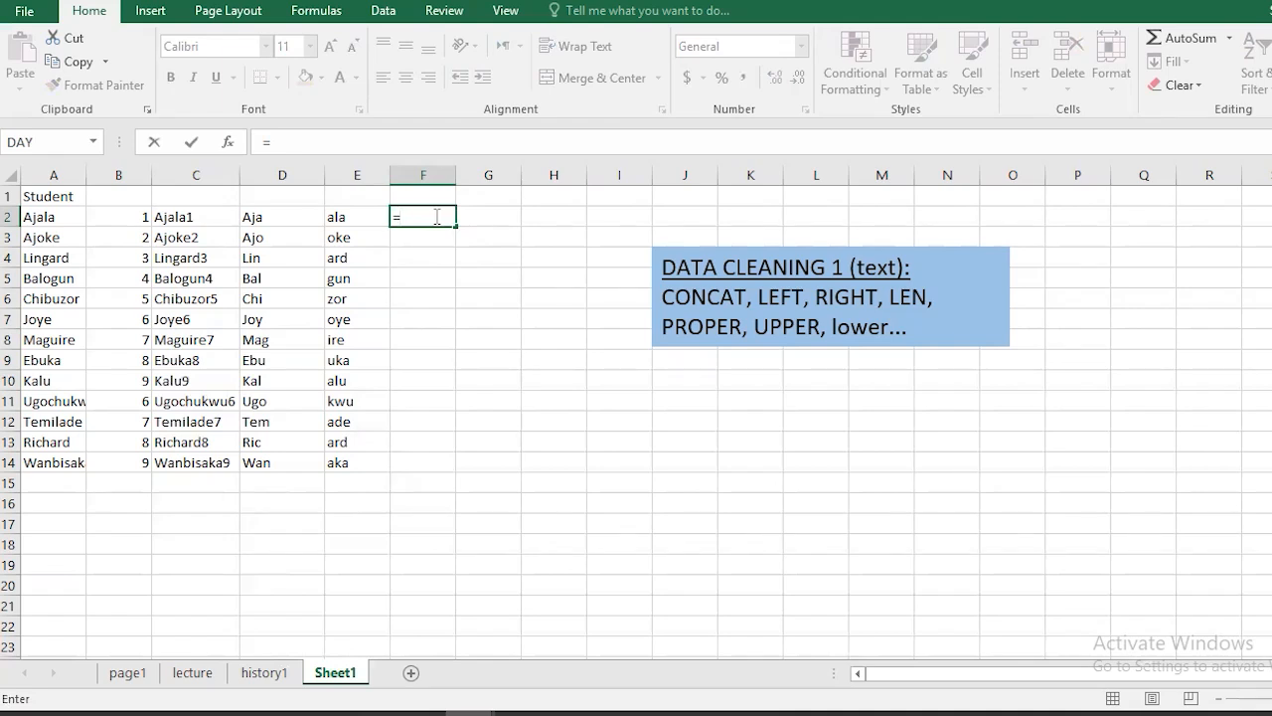
{"action": "type", "text": "LEN"}
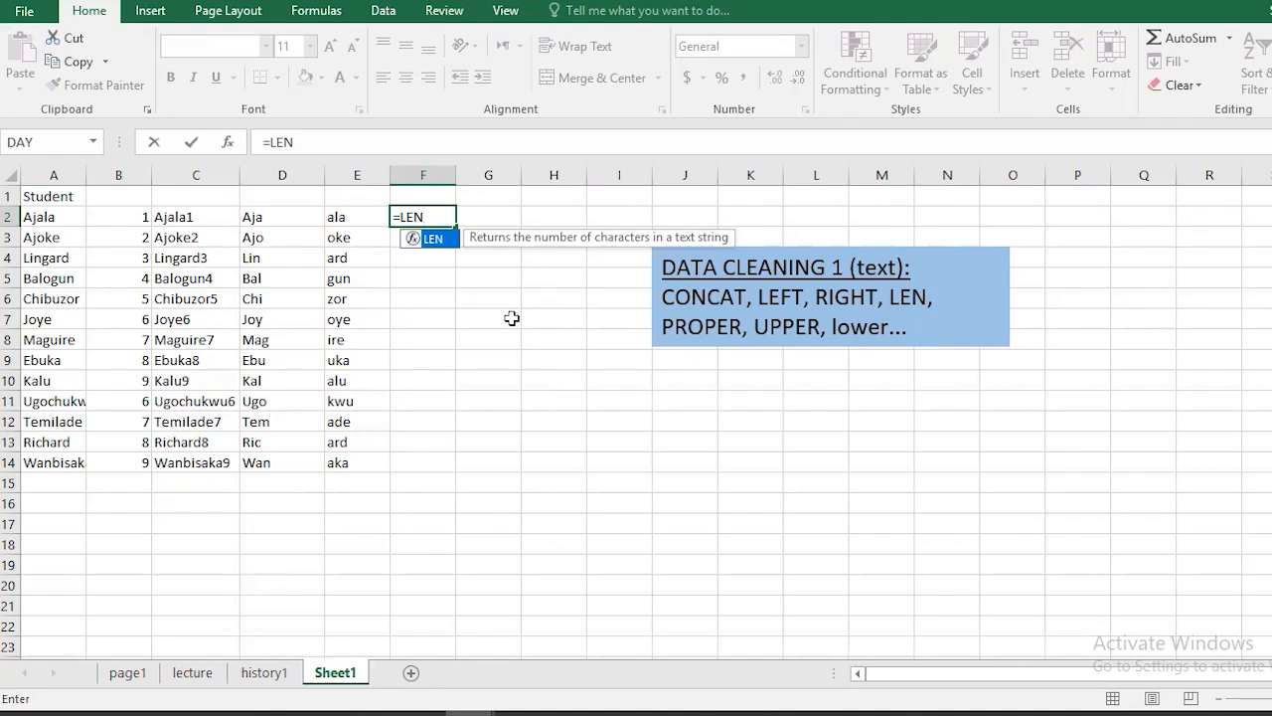
{"action": "type", "text": "("}
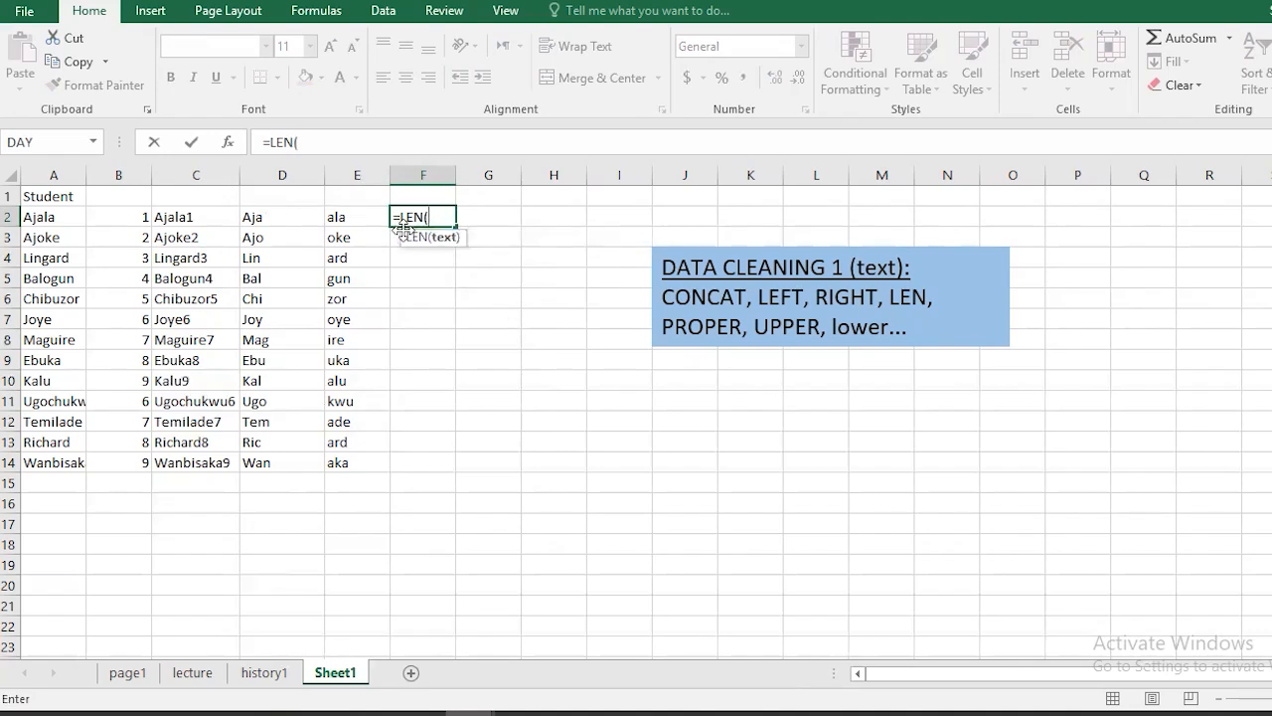
{"action": "left_click", "coordinate": [47, 218]}
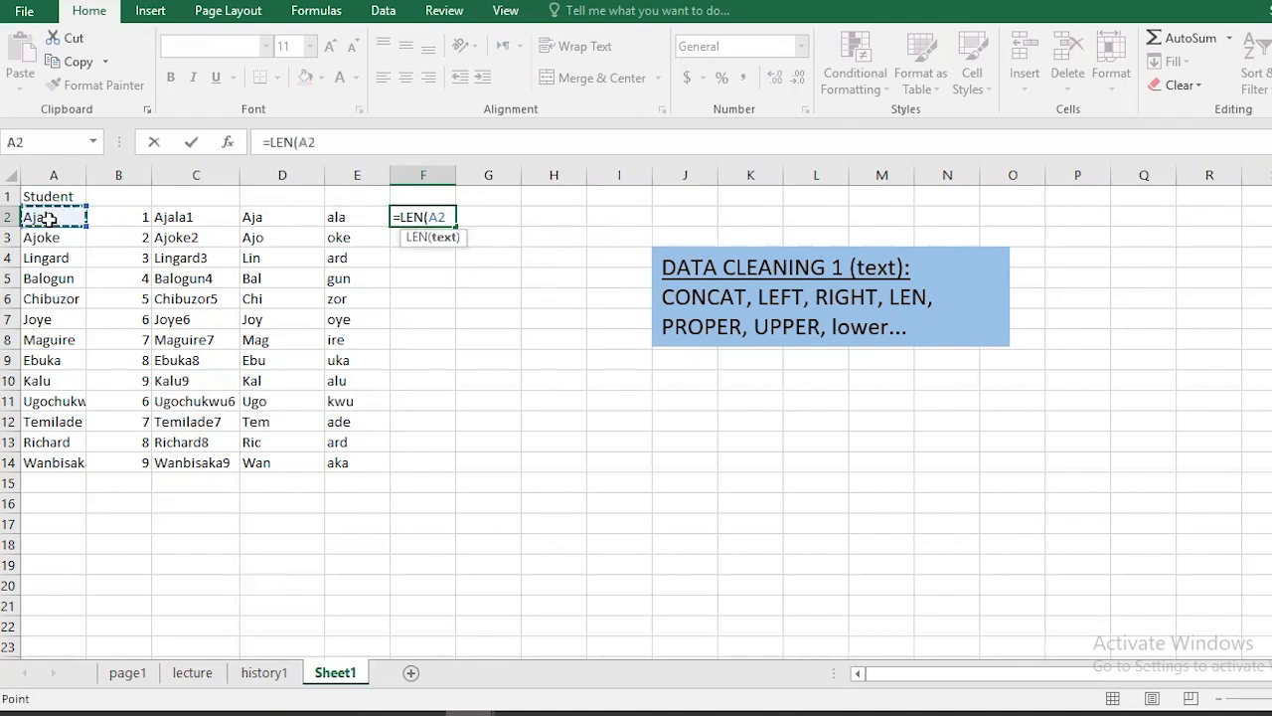
{"action": "key", "text": "Return"}
- Change the LEN formula in F2 to reference C2 and fill it down through F14
{"action": "left_click", "coordinate": [419, 212]}
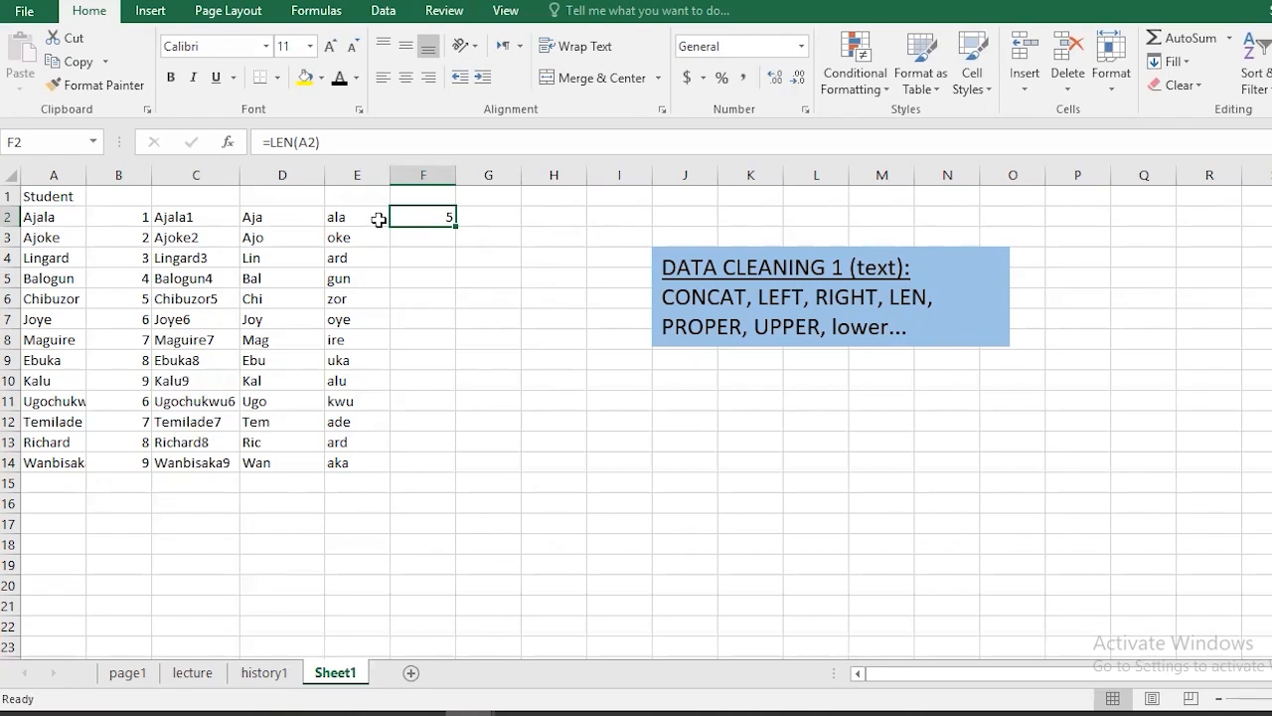
{"action": "left_click", "coordinate": [332, 146]}
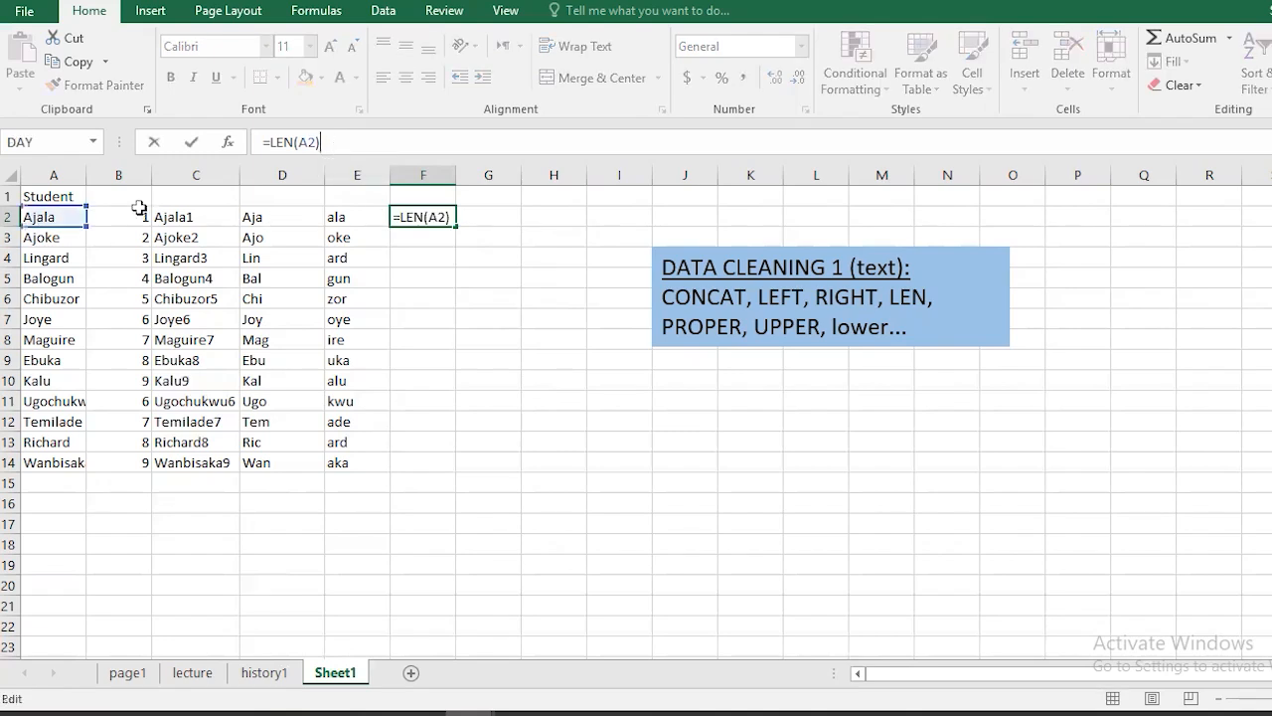
{"action": "left_click_drag", "start_coordinate": [59, 227], "coordinate": [182, 226]}
{"action": "key", "text": "Return"}
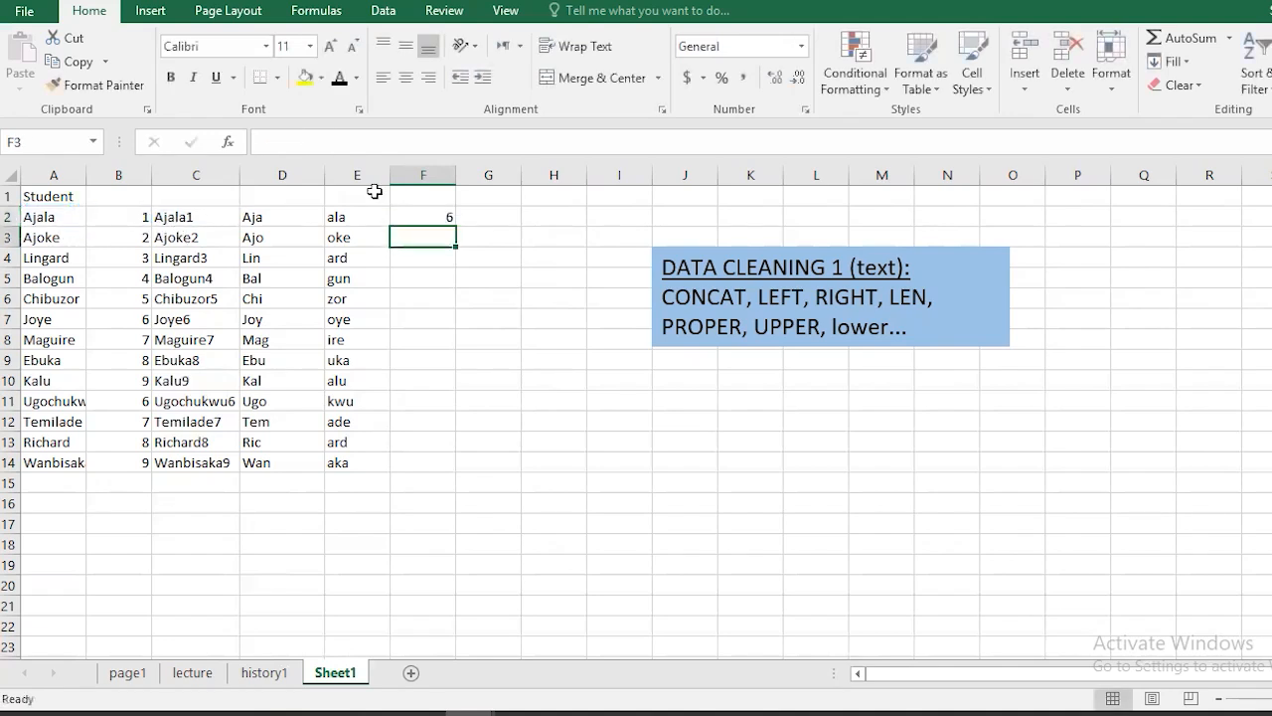
{"action": "left_click", "coordinate": [419, 216]}
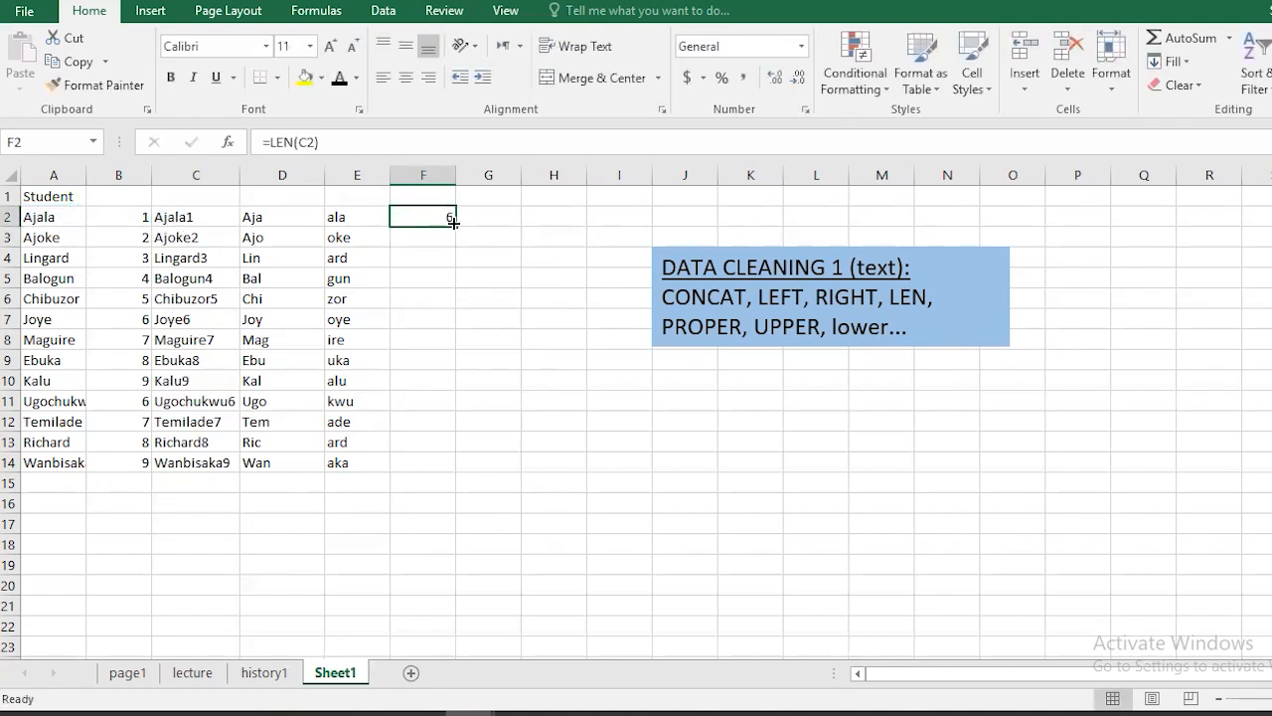
{"action": "double_click", "coordinate": [454, 227]}
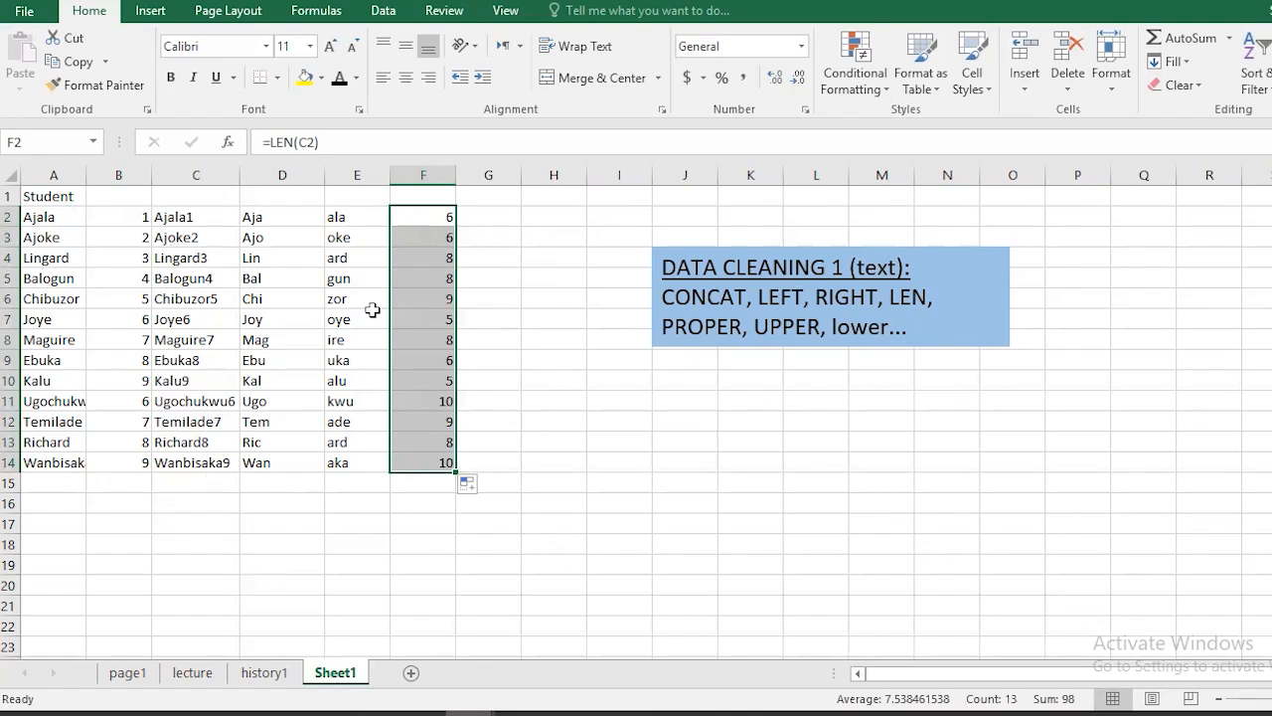
- Compare the joined texts in column C with their character counts in column F
{"action": "left_click", "coordinate": [209, 219]}
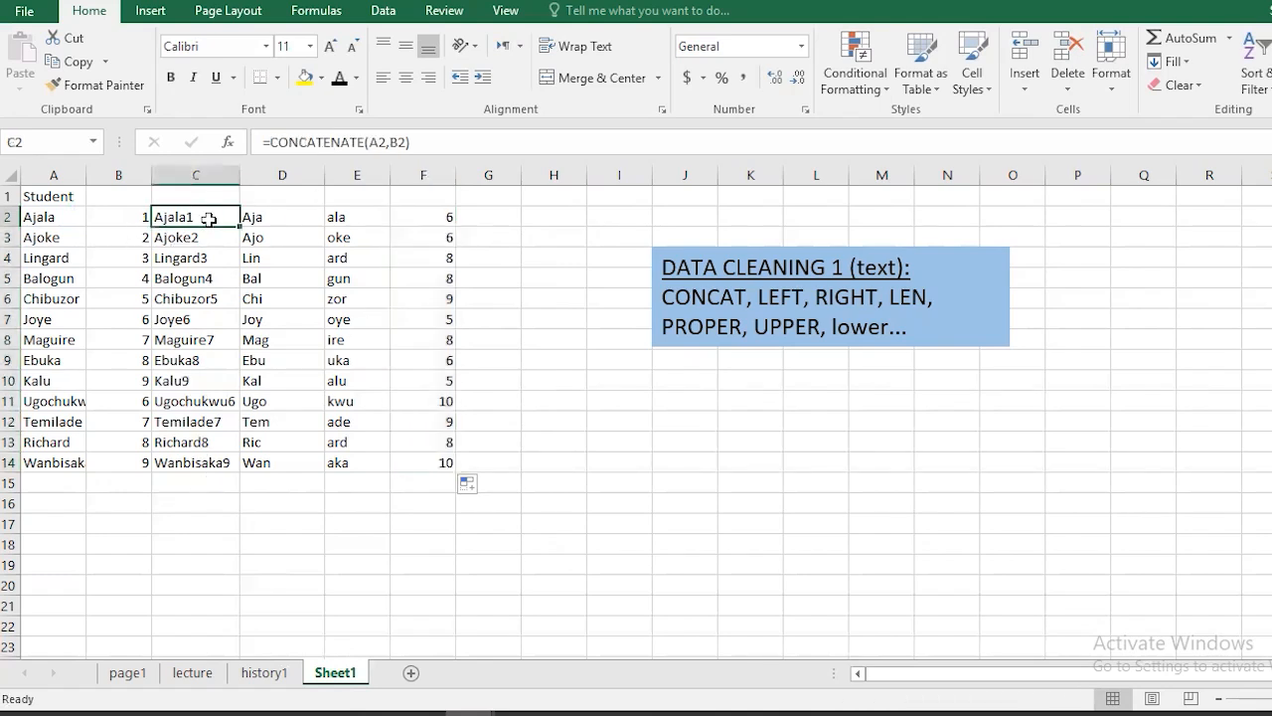
{"action": "left_click", "coordinate": [206, 239]}
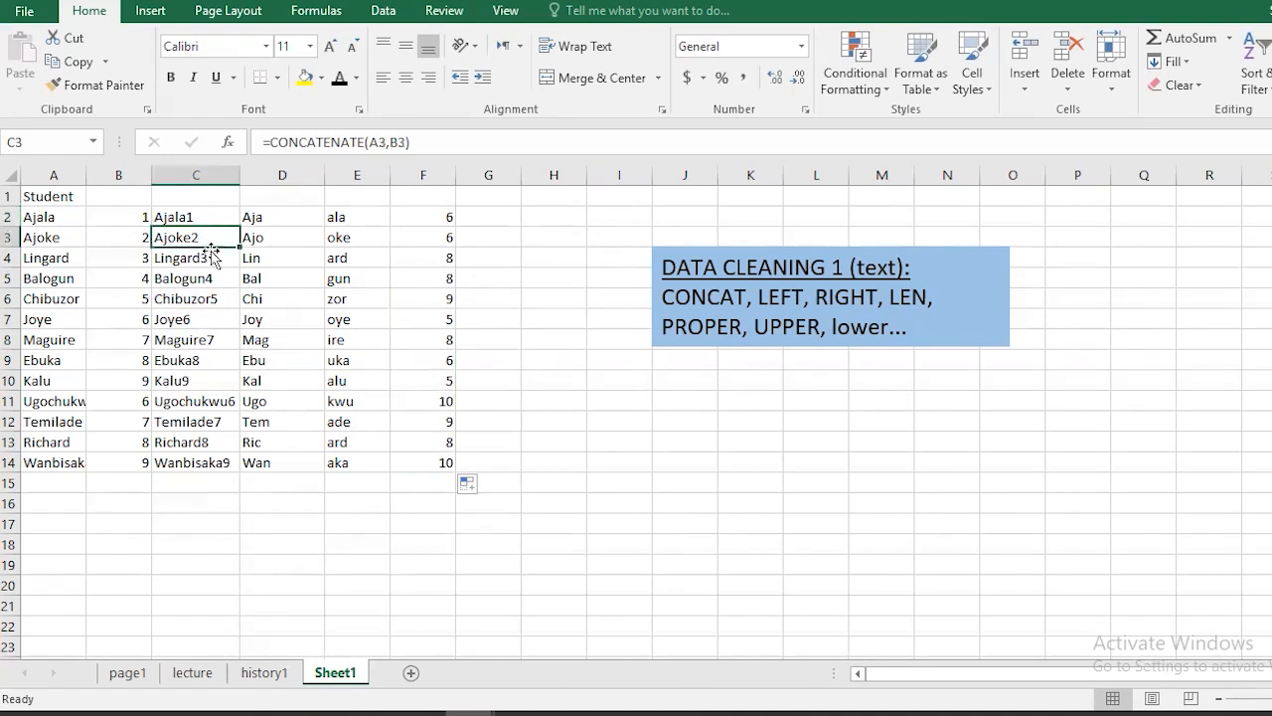
{"action": "left_click", "coordinate": [206, 260]}
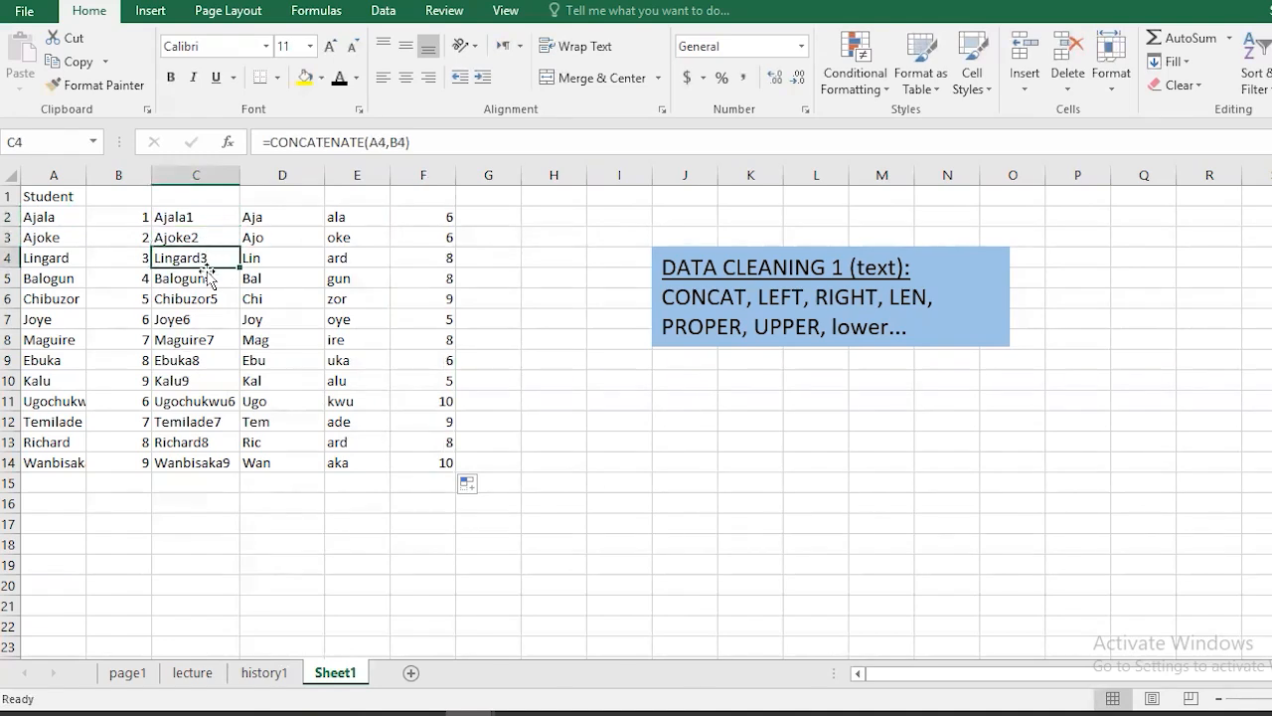
{"action": "left_click", "coordinate": [206, 278]}
{"action": "left_click", "coordinate": [188, 318]}
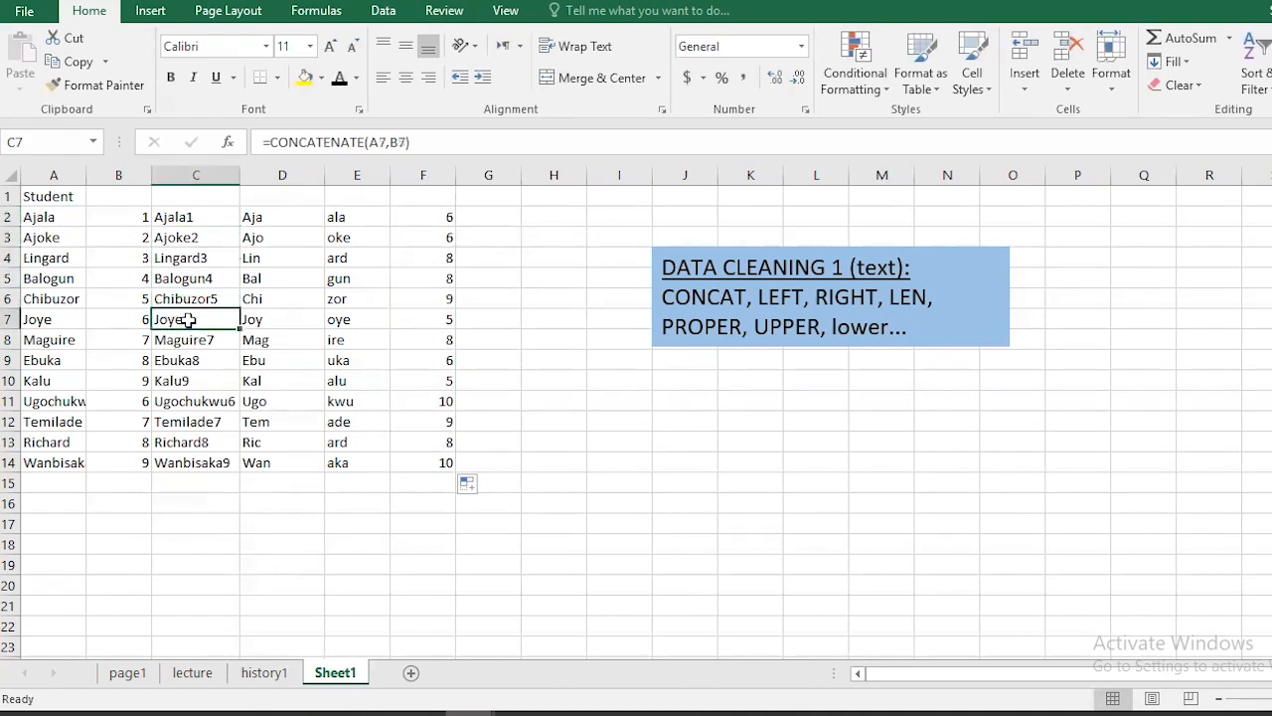
{"action": "left_click", "coordinate": [427, 324]}
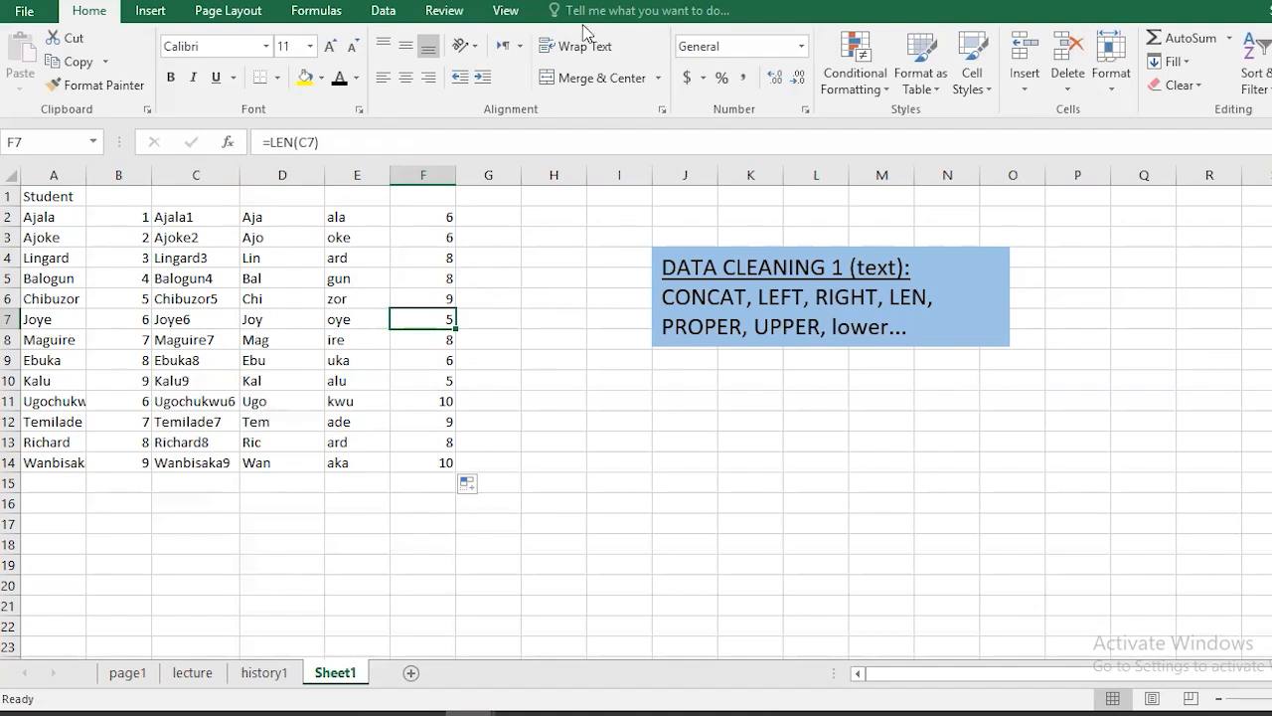
{"action": "key", "text": "ctrl+n"}
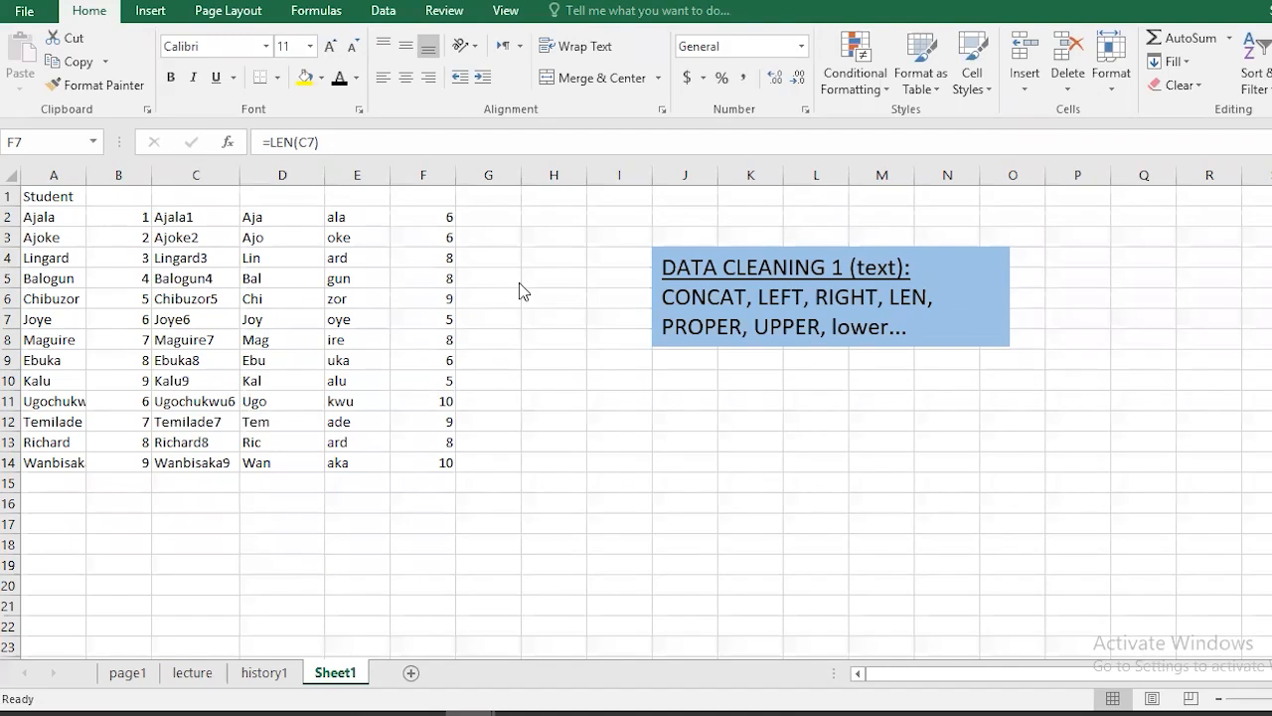
- Enter the sample words Man, girP and PooLI in G2:G4, and enter =PROPER(G2) in H2
{"action": "left_click", "coordinate": [488, 219]}
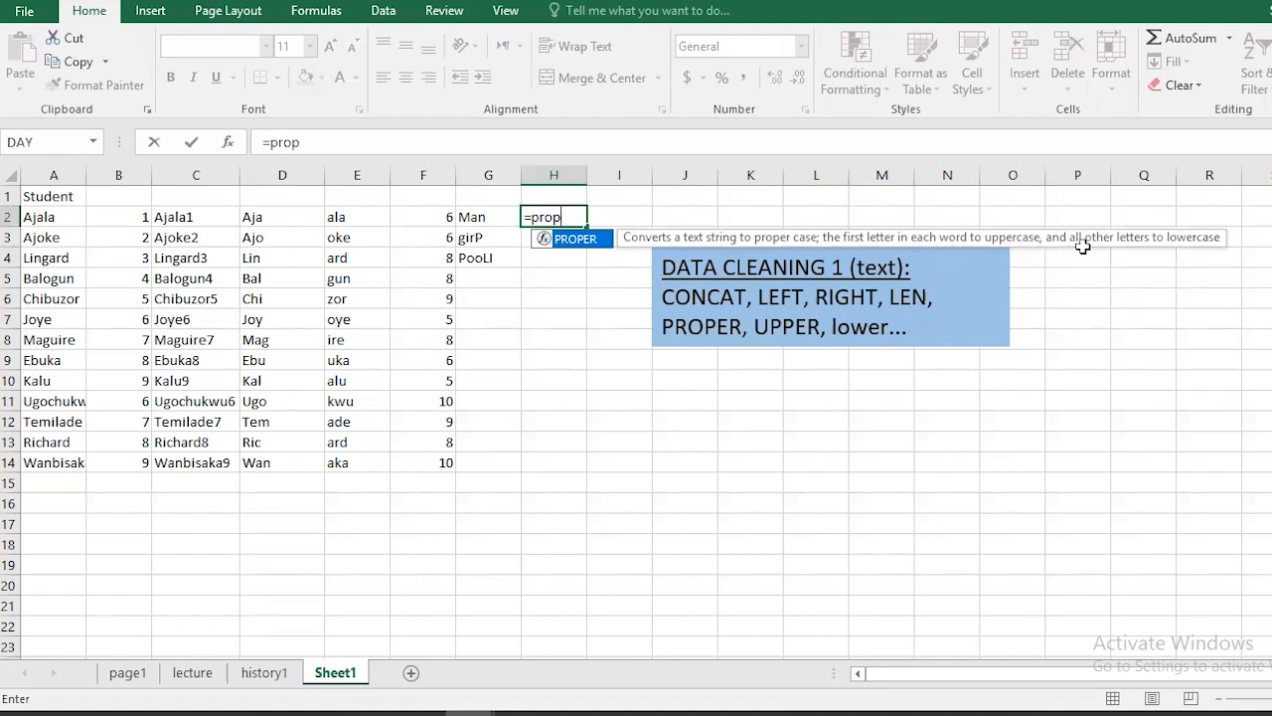
{"action": "key", "text": "Tab"}
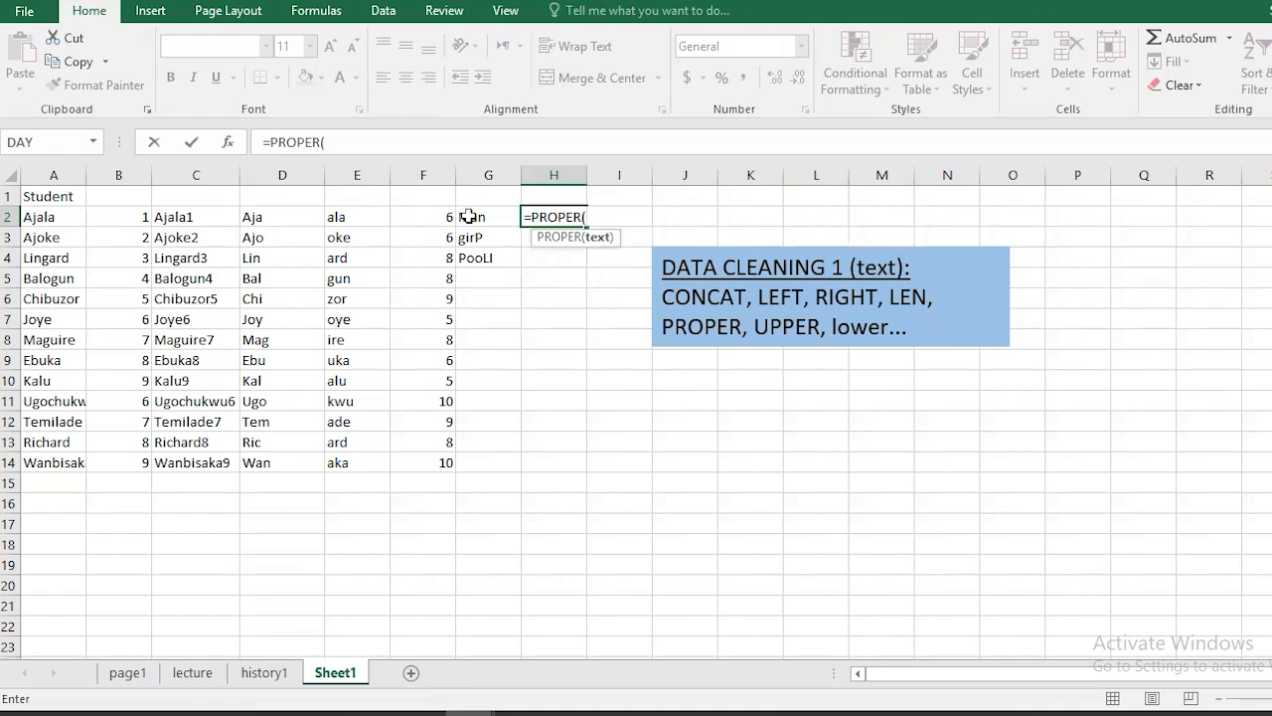
{"action": "left_click", "coordinate": [467, 216]}
{"action": "key", "text": "Return"}
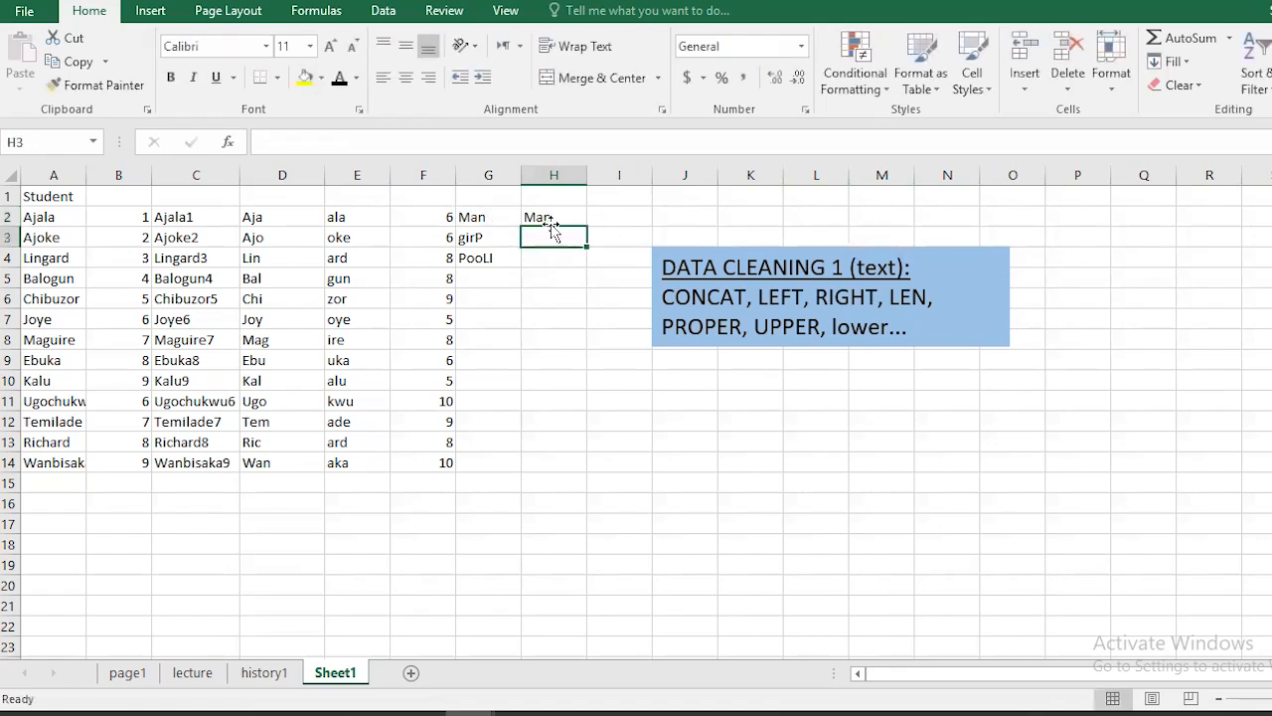
- Fill the PROPER formula from H2 down through H4 for the sample words
{"action": "left_click", "coordinate": [563, 215]}
{"action": "left_click_drag", "start_coordinate": [589, 228], "coordinate": [588, 264]}
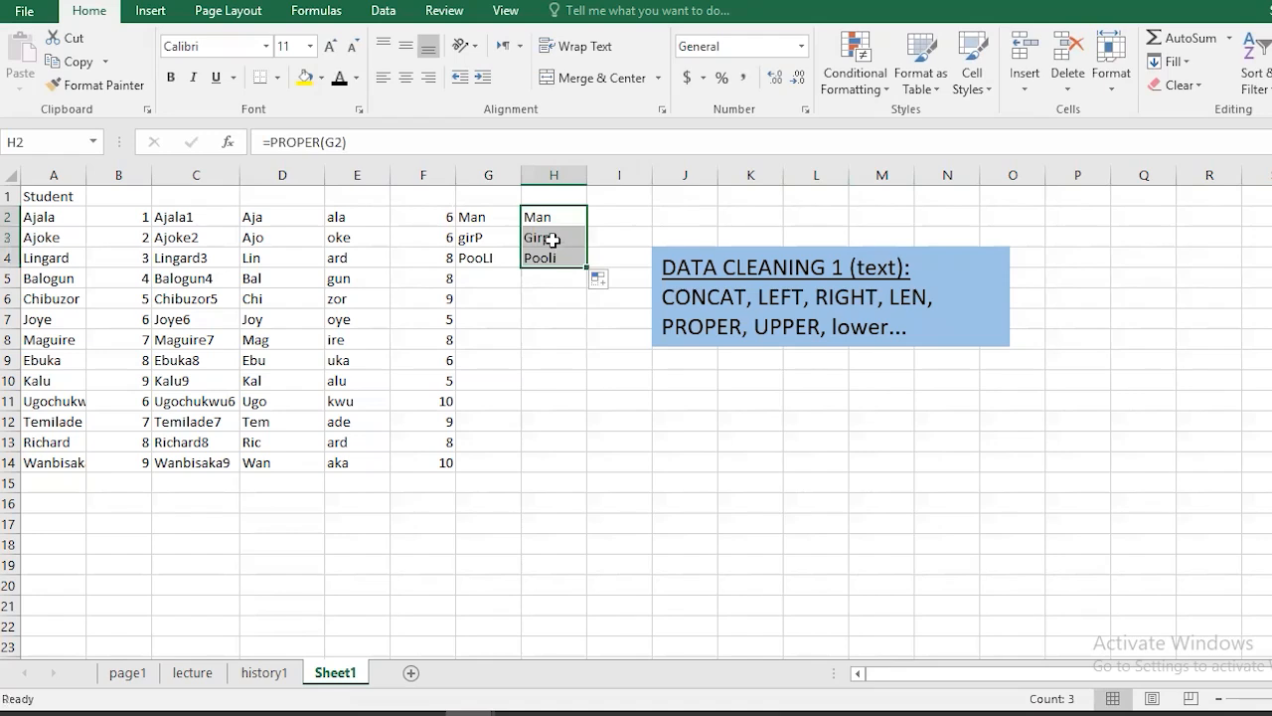
{"action": "left_click", "coordinate": [553, 239]}
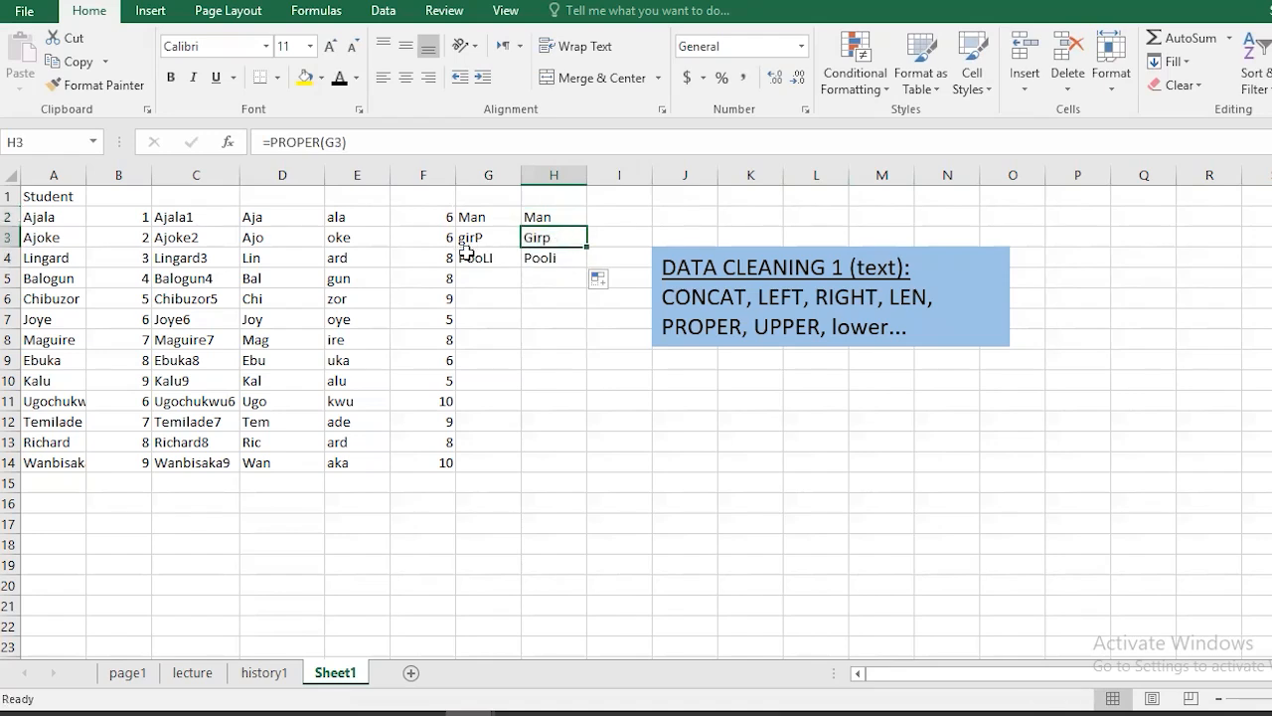
{"action": "left_click", "coordinate": [542, 259]}
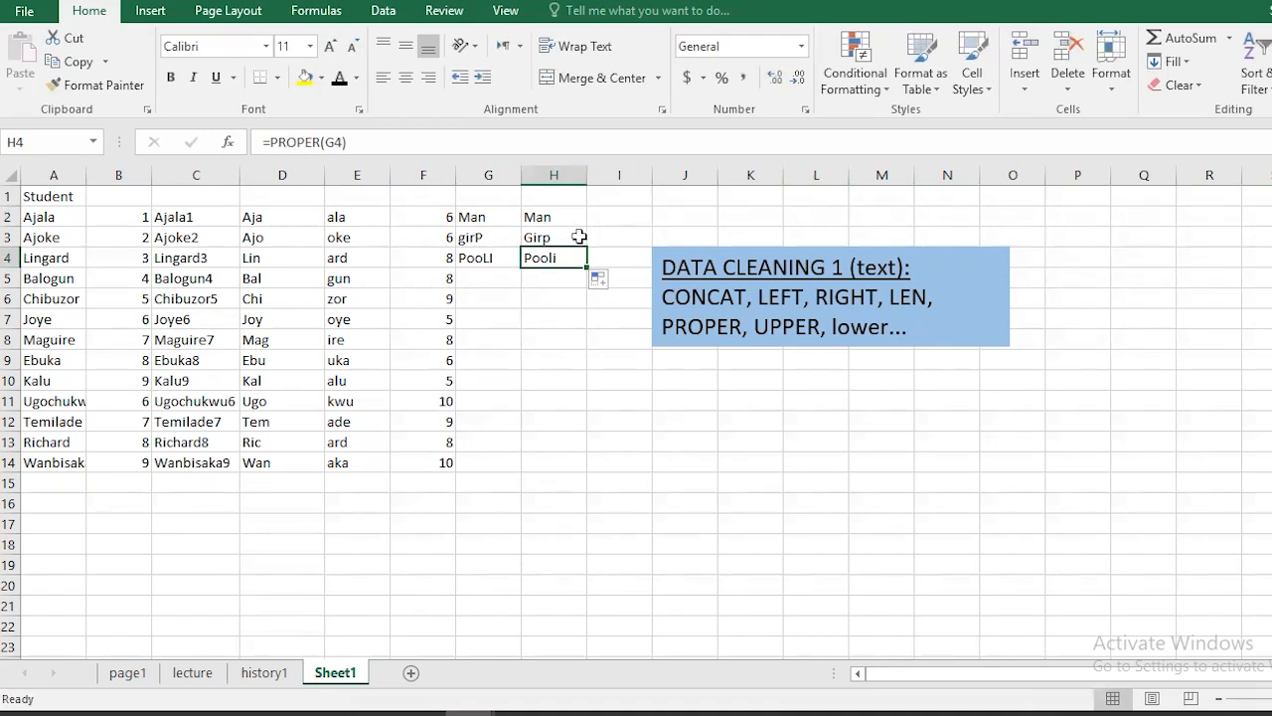
- Move the DATA CLEANING 1 text box further right so that it starts at column L
{"action": "left_click", "coordinate": [634, 220]}
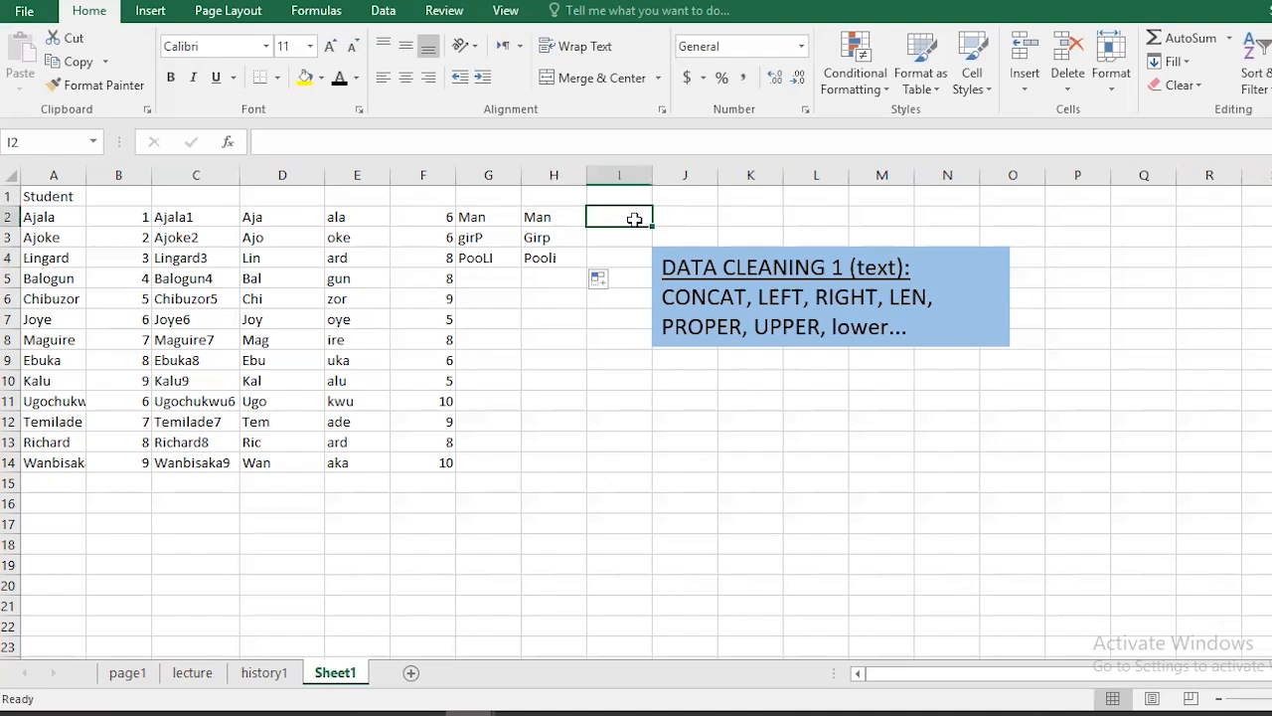
{"action": "left_click", "coordinate": [703, 267]}
{"action": "left_click_drag", "start_coordinate": [729, 248], "coordinate": [884, 228]}
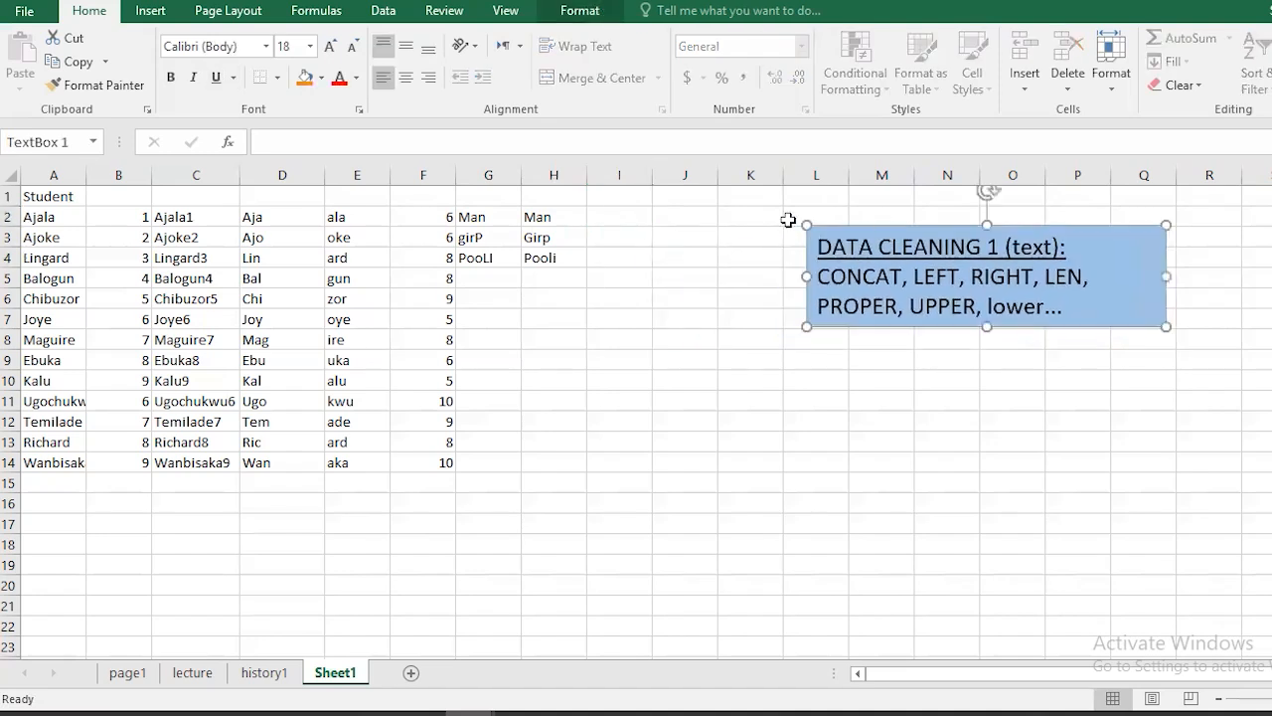
- Enter =UPPER(G2) in I2 and fill it down through I4 for the sample words
{"action": "left_click", "coordinate": [623, 220]}
{"action": "type", "text": "="}
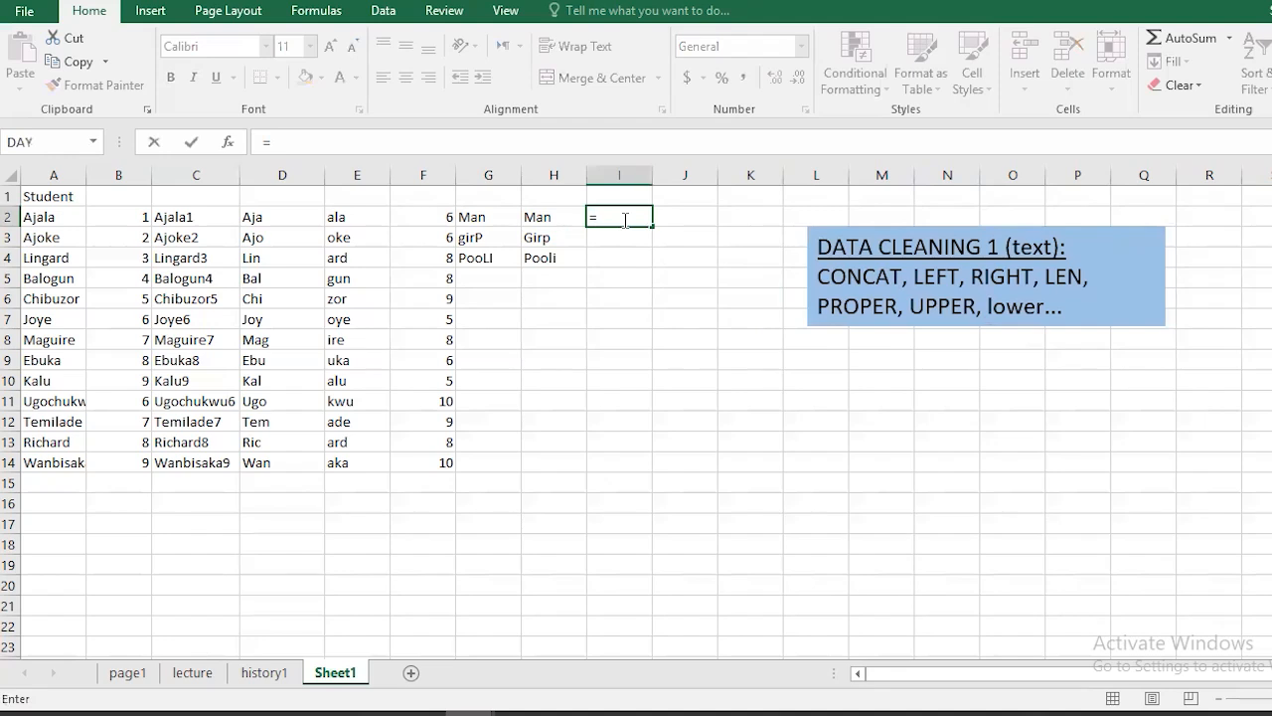
{"action": "type", "text": "upper"}
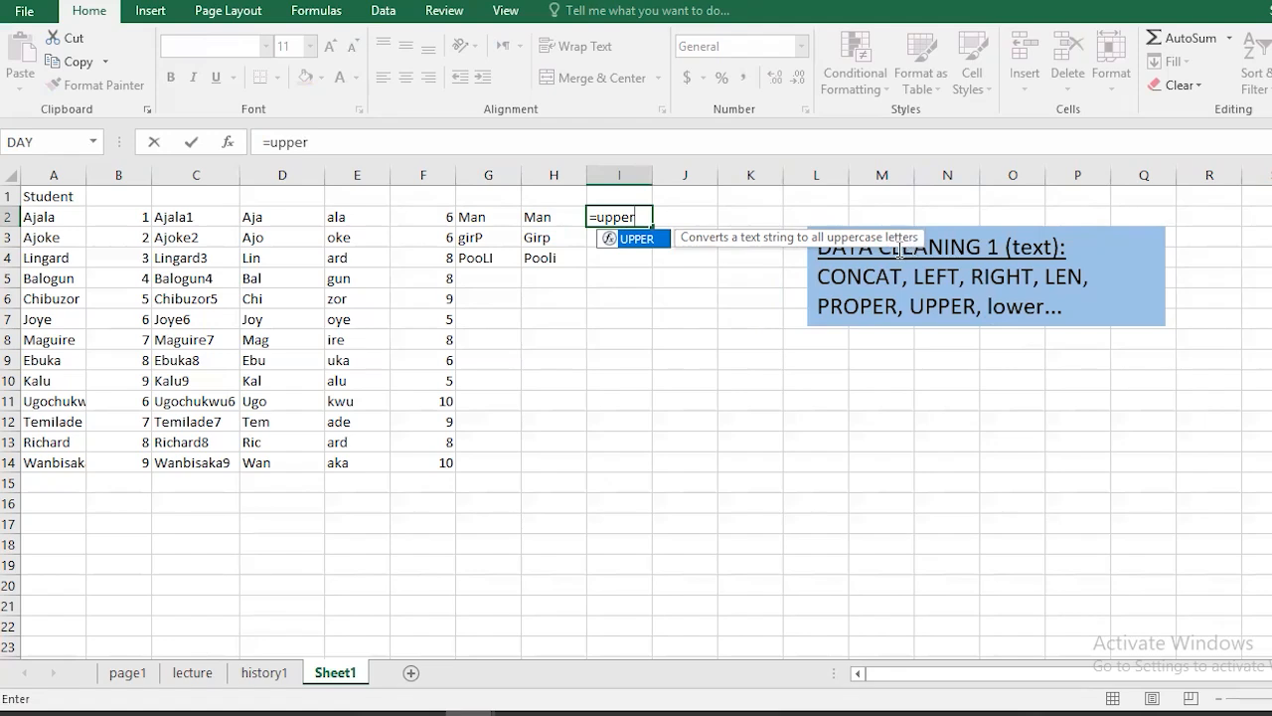
{"action": "key", "text": "Tab"}
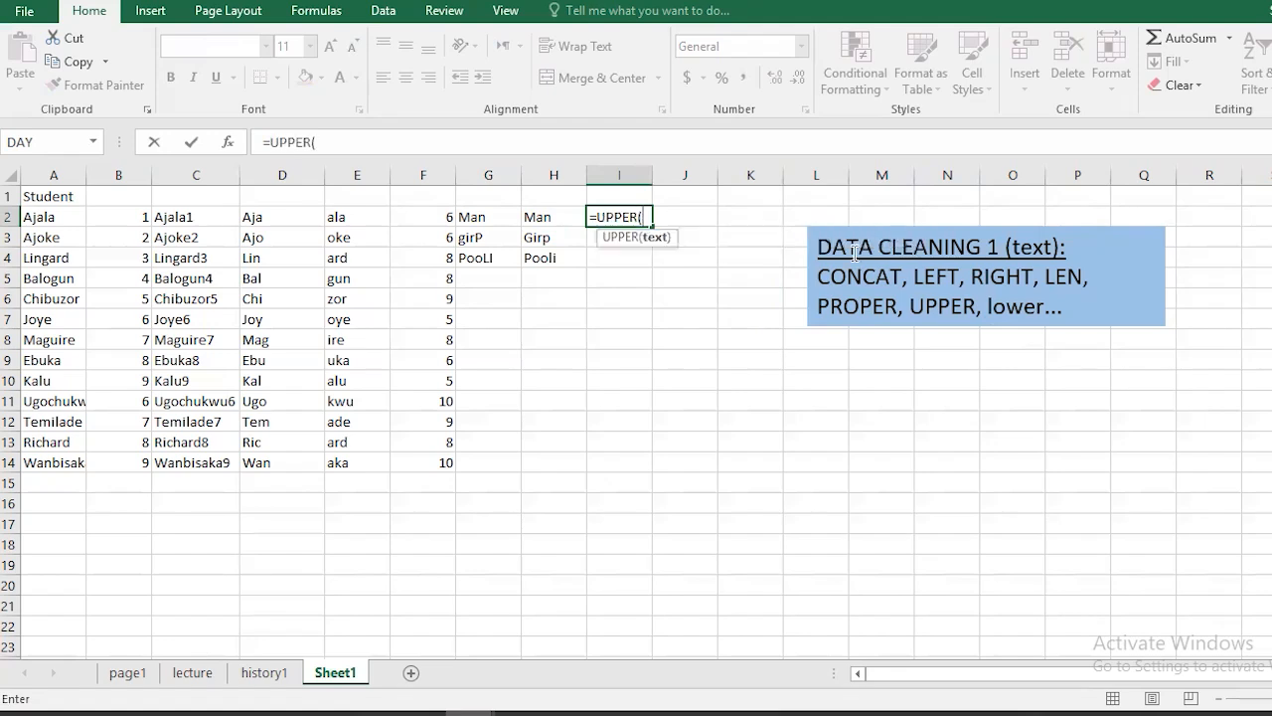
{"action": "left_click", "coordinate": [487, 221]}
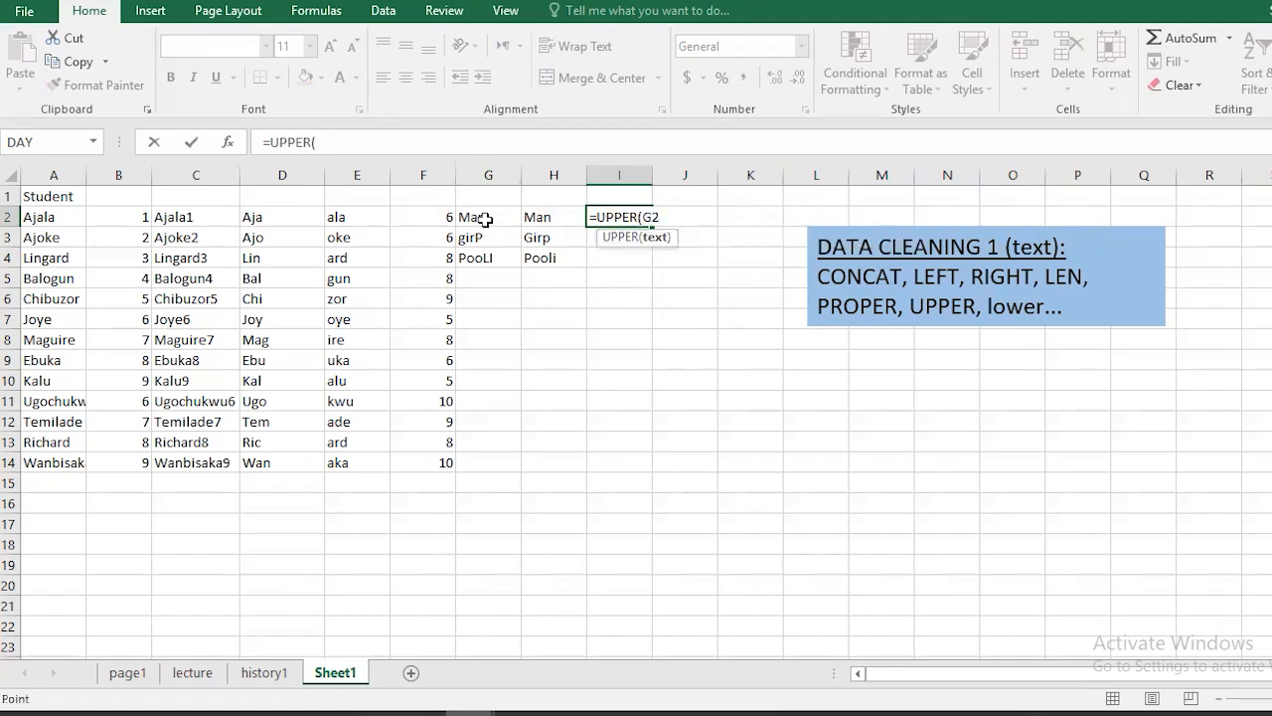
{"action": "key", "text": "Return"}
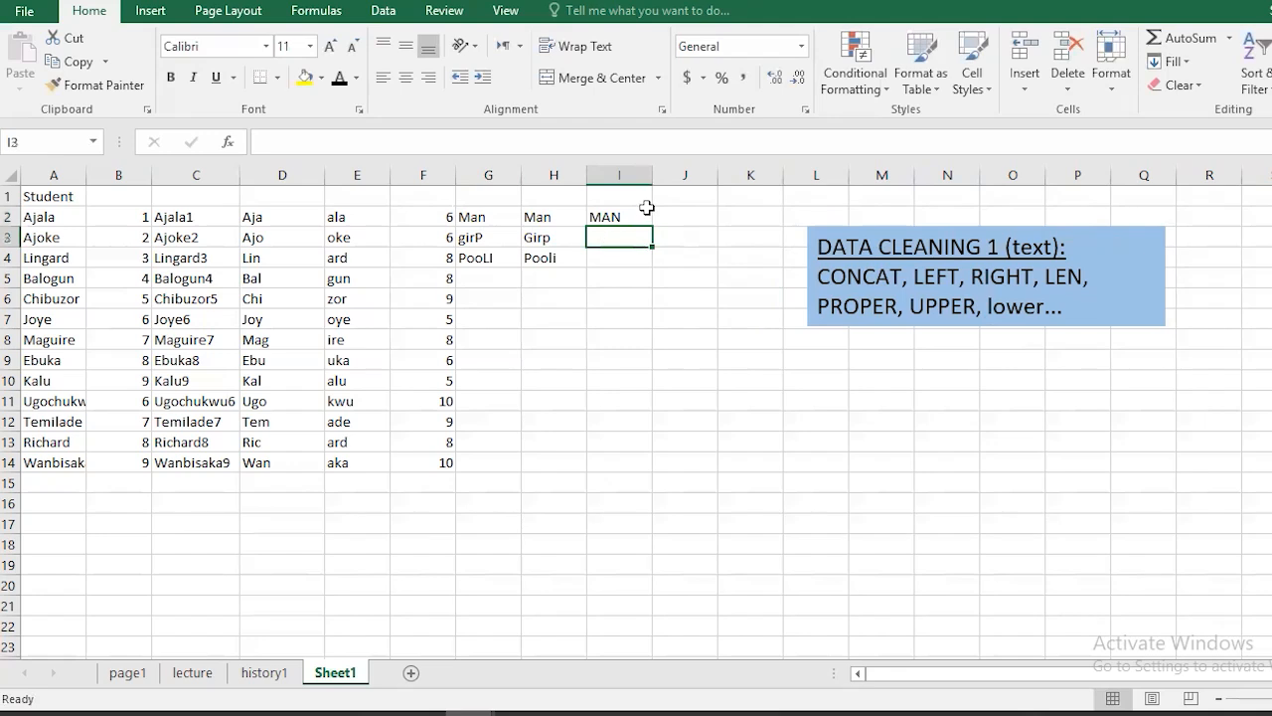
{"action": "left_click", "coordinate": [641, 215]}
{"action": "left_click_drag", "start_coordinate": [654, 228], "coordinate": [649, 258]}
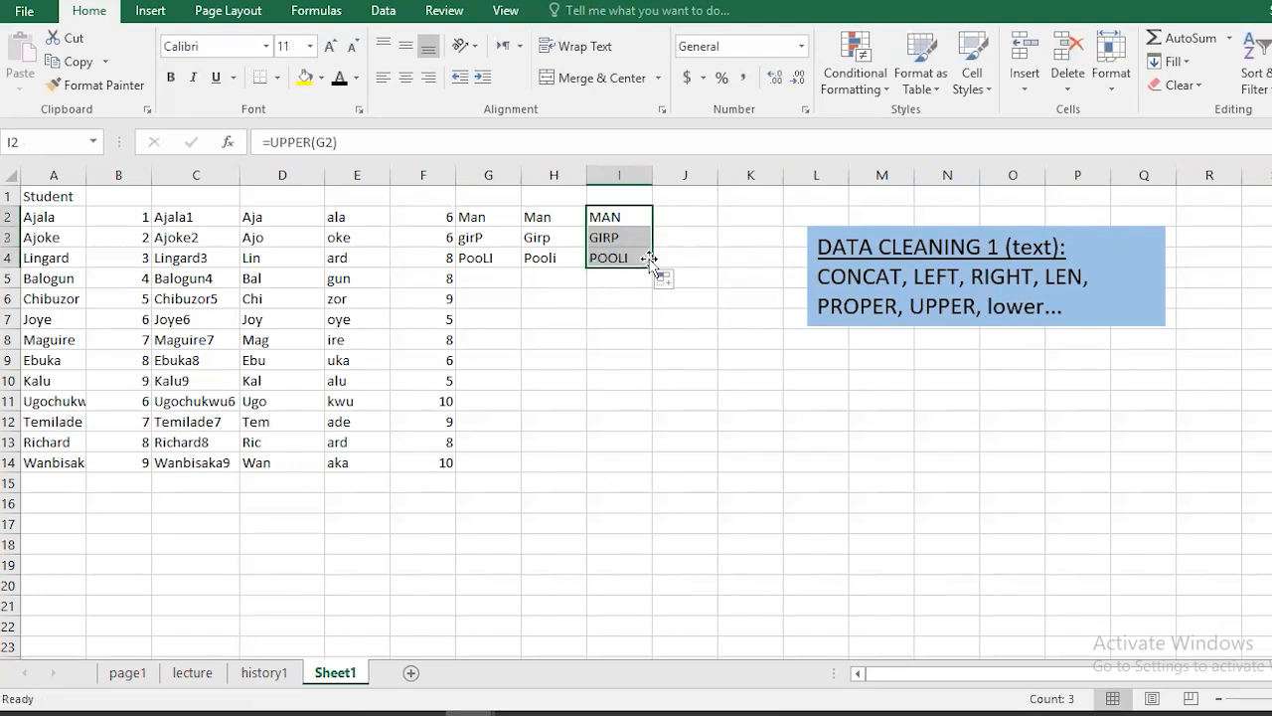
- Enter =LOWER(G2) in J2 and fill it down through J4 for the sample words
{"action": "left_click", "coordinate": [707, 225]}
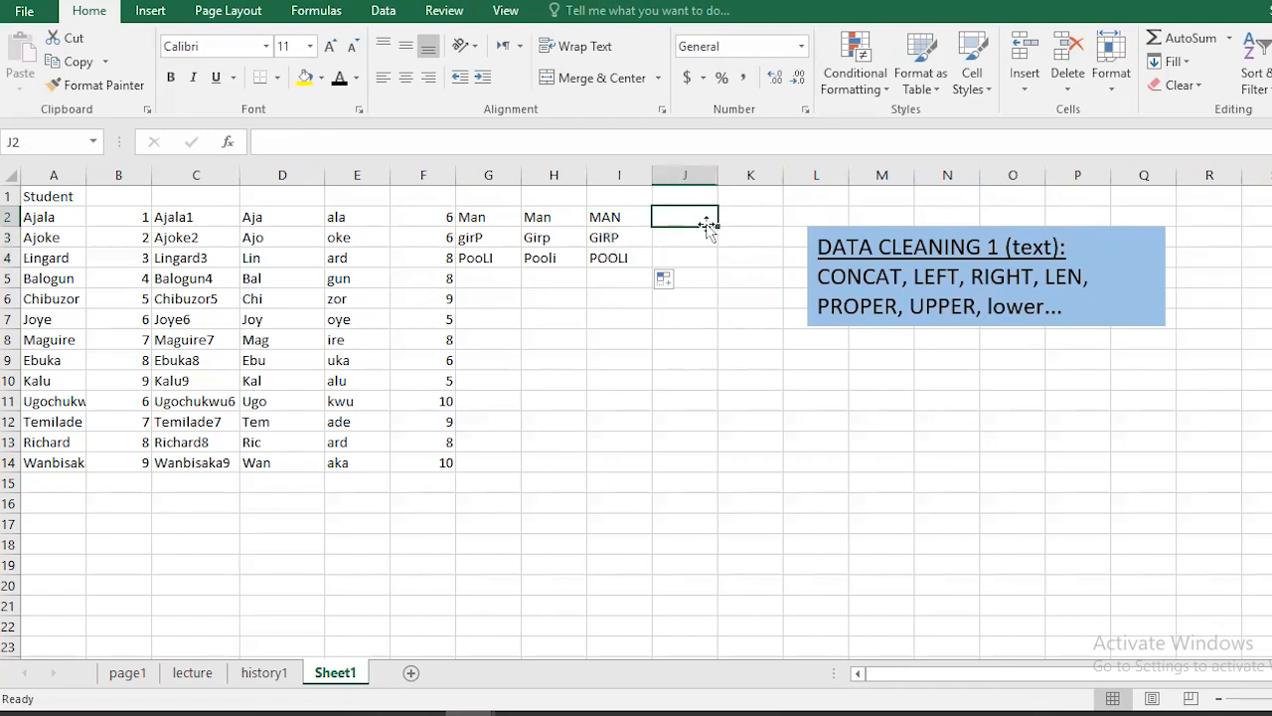
{"action": "type", "text": "=l"}
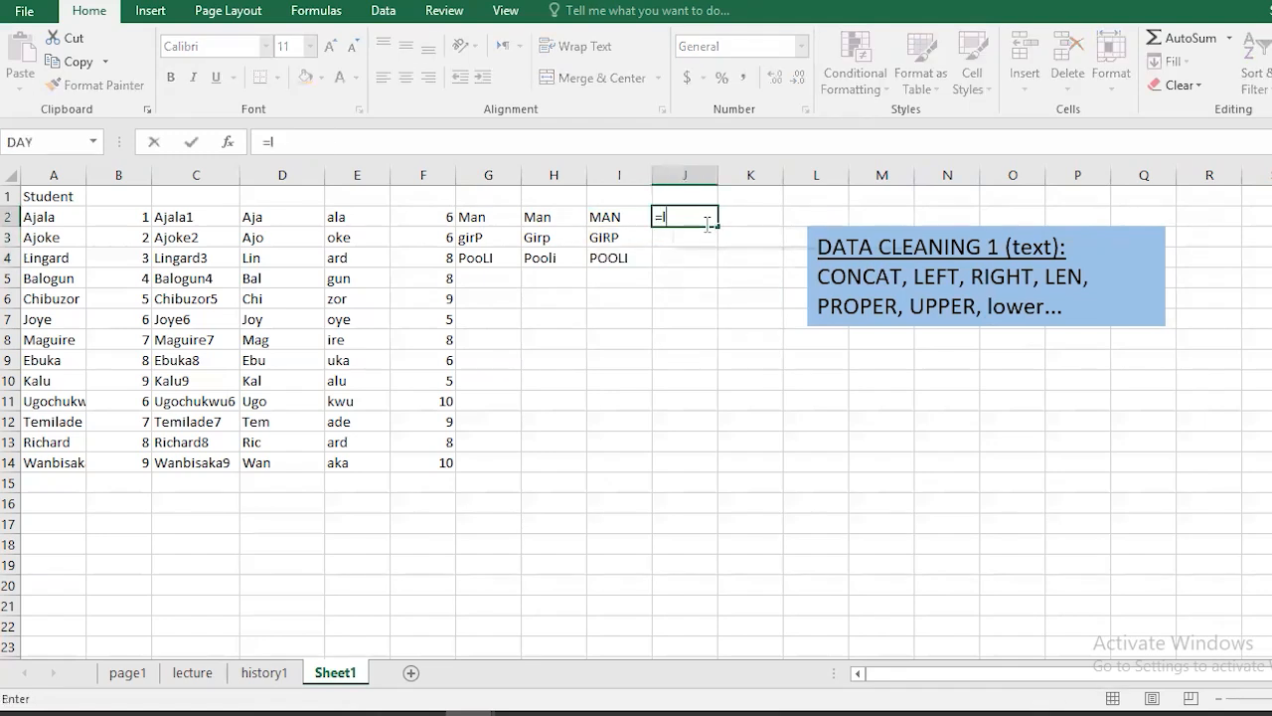
{"action": "type", "text": "ower"}
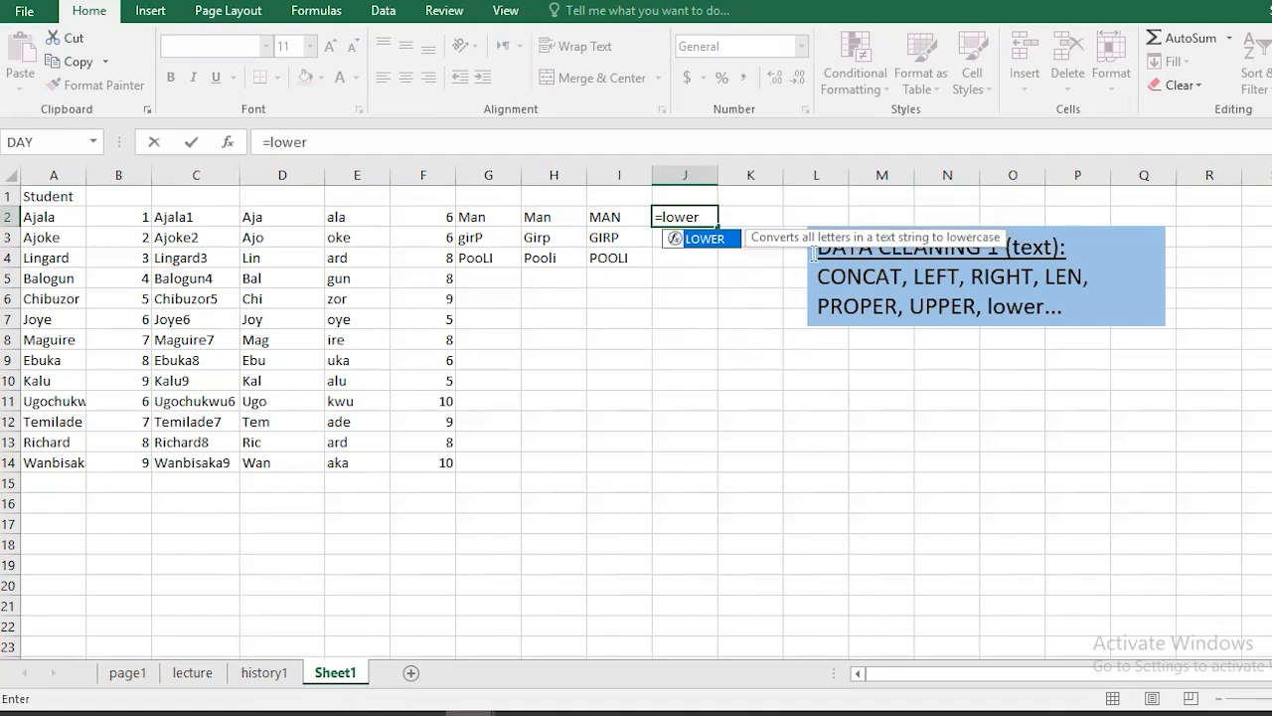
{"action": "key", "text": "Tab"}
{"action": "left_click", "coordinate": [487, 217]}
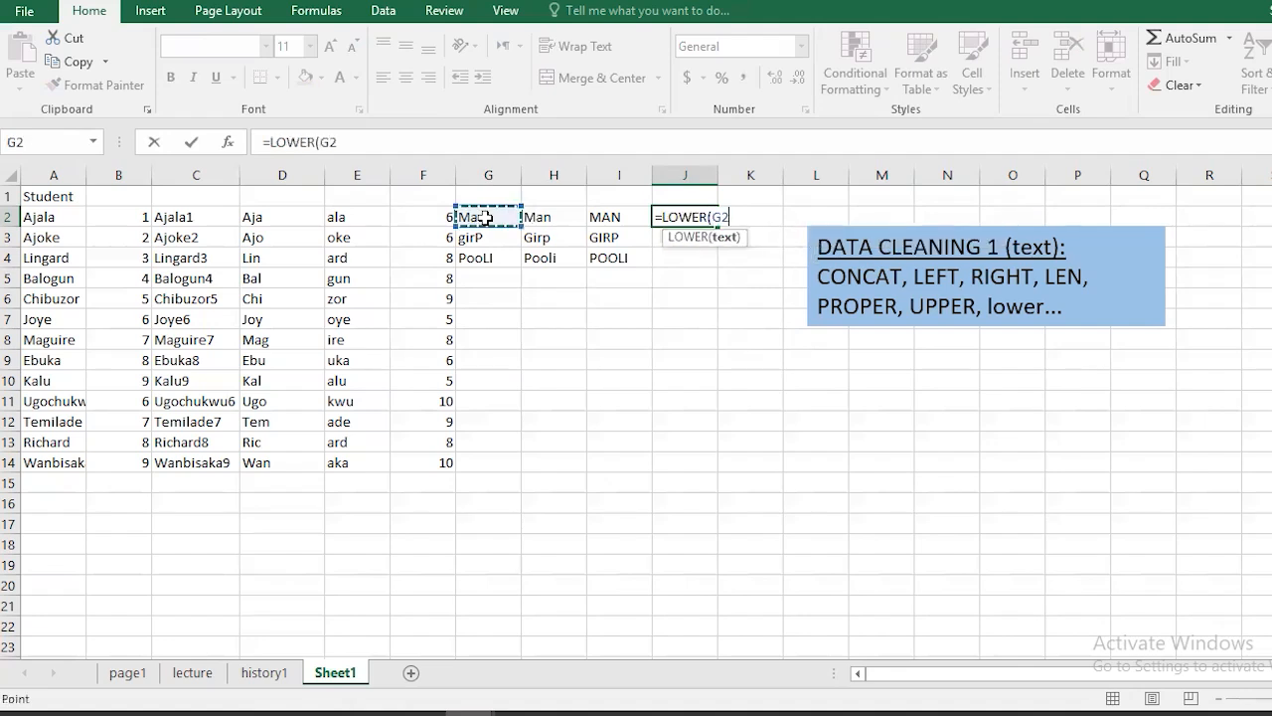
{"action": "key", "text": "Return"}
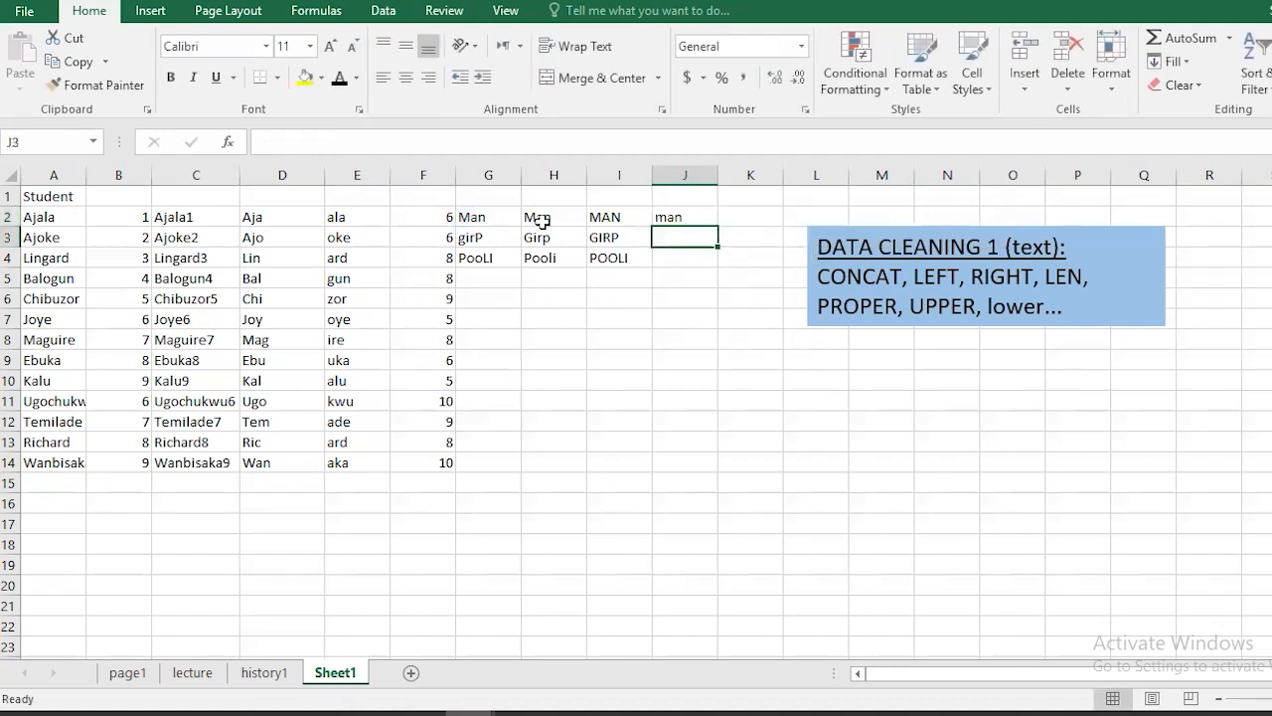
{"action": "left_click", "coordinate": [704, 219]}
{"action": "left_click_drag", "start_coordinate": [715, 226], "coordinate": [716, 264]}
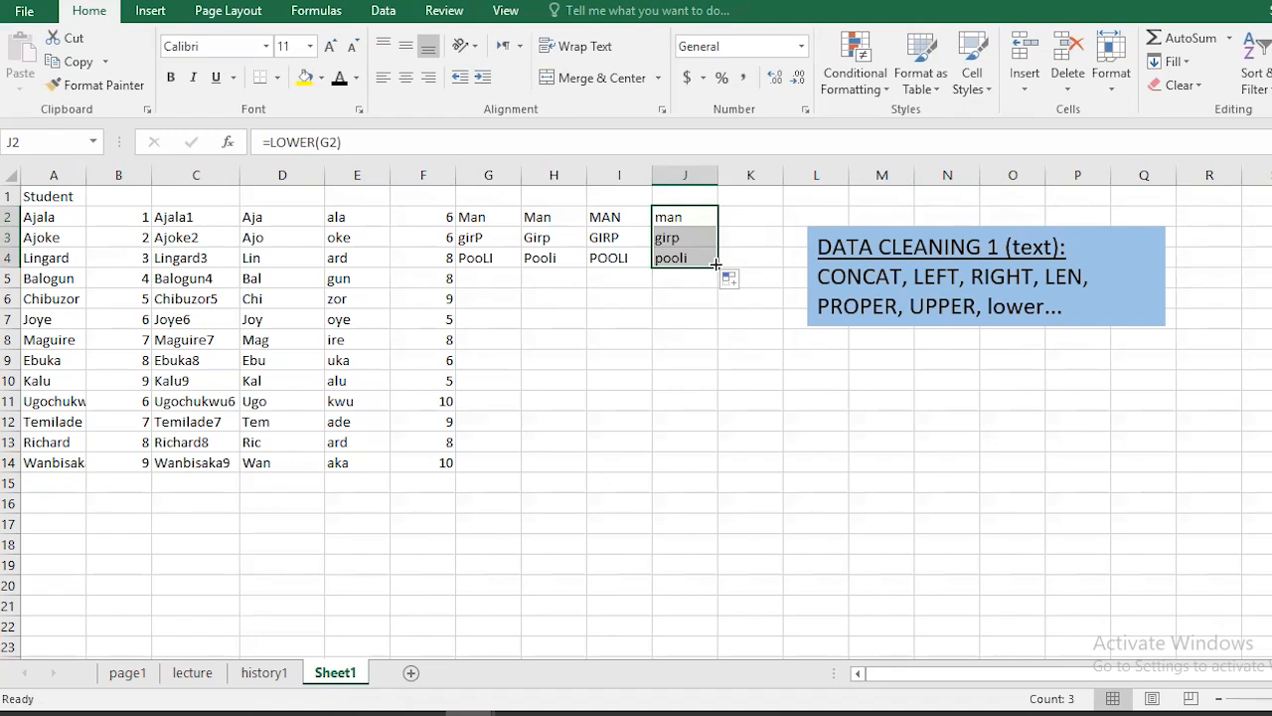
- Look through the whole list of available text functions in the function library
{"action": "left_click", "coordinate": [159, 18]}
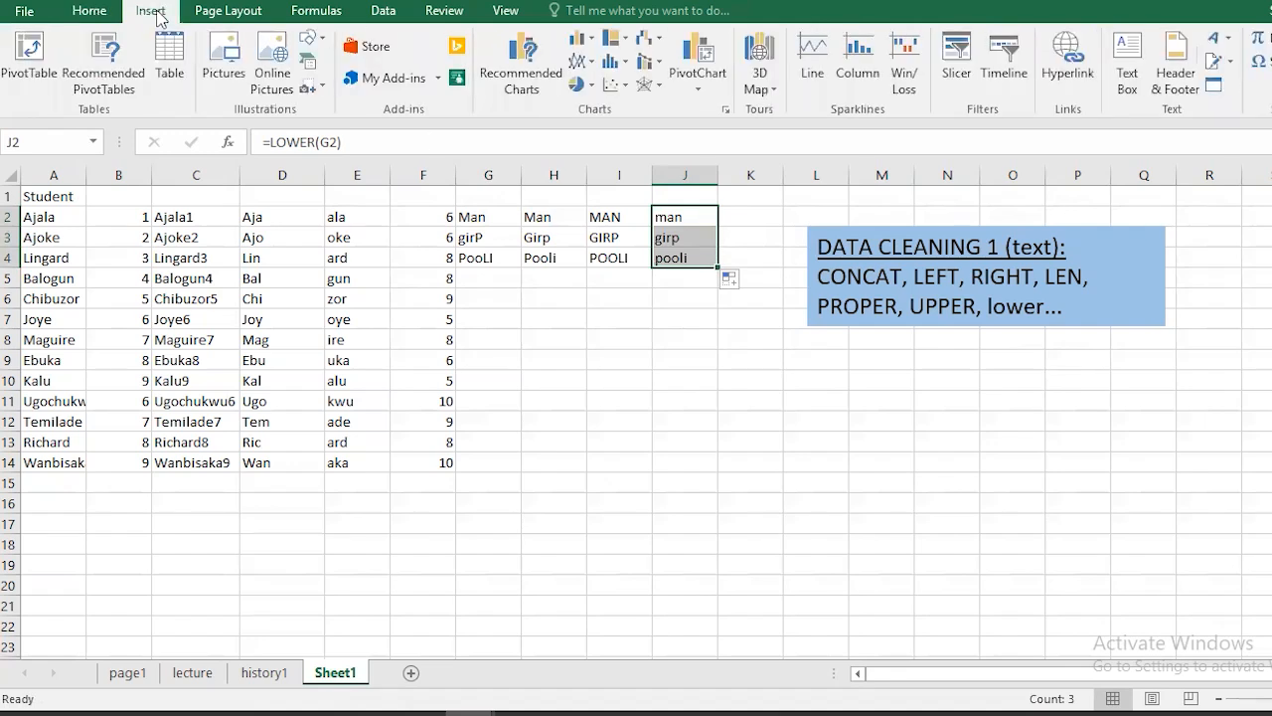
{"action": "left_click", "coordinate": [307, 13]}
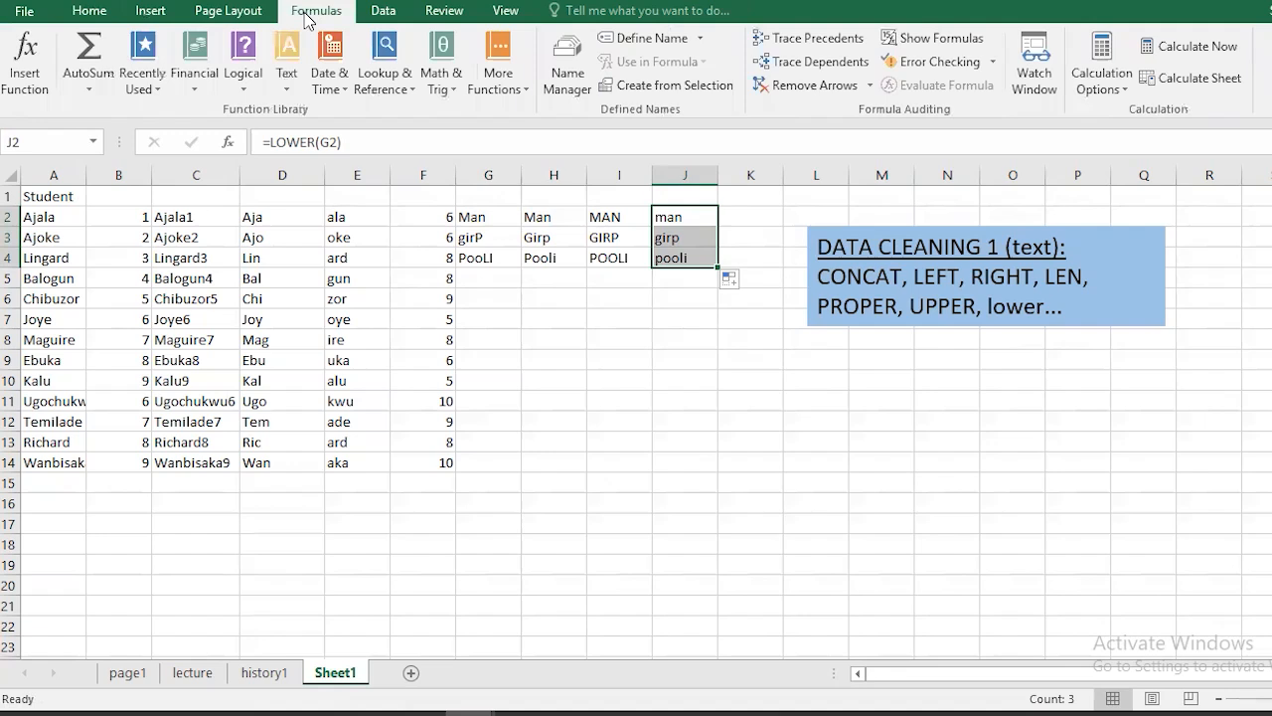
{"action": "left_click", "coordinate": [288, 80]}
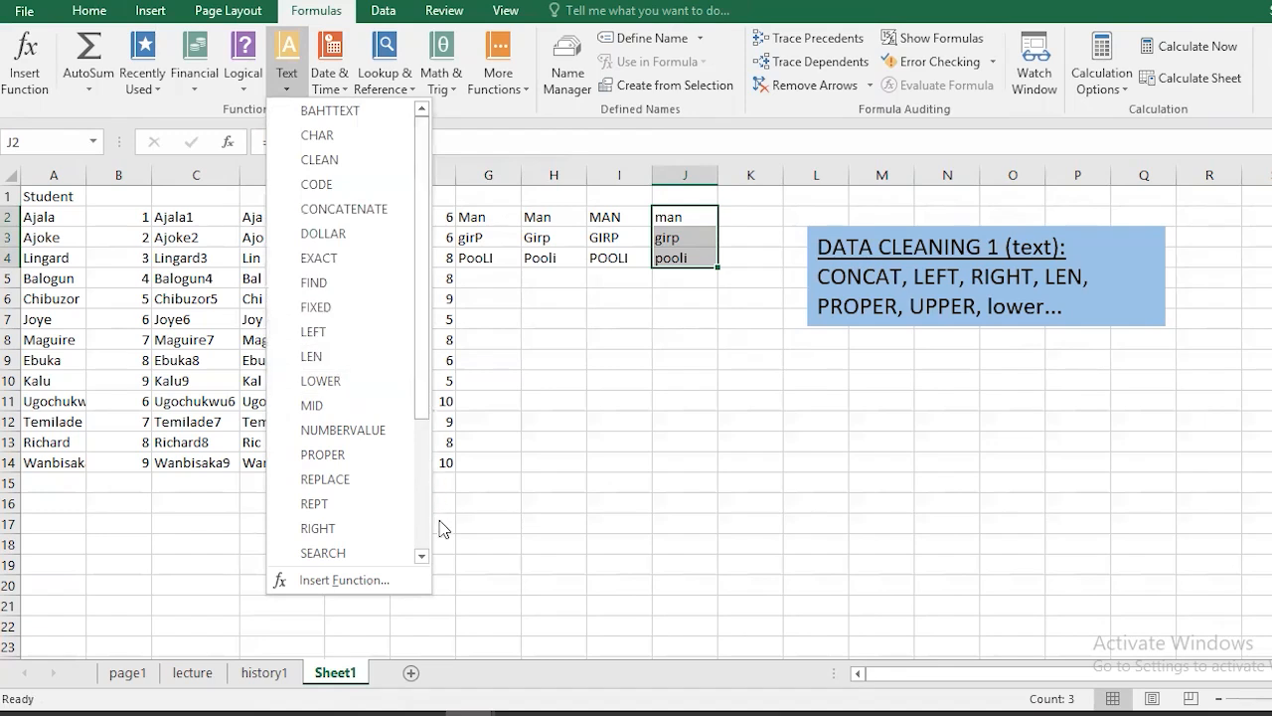
{"action": "left_click", "coordinate": [423, 556]}
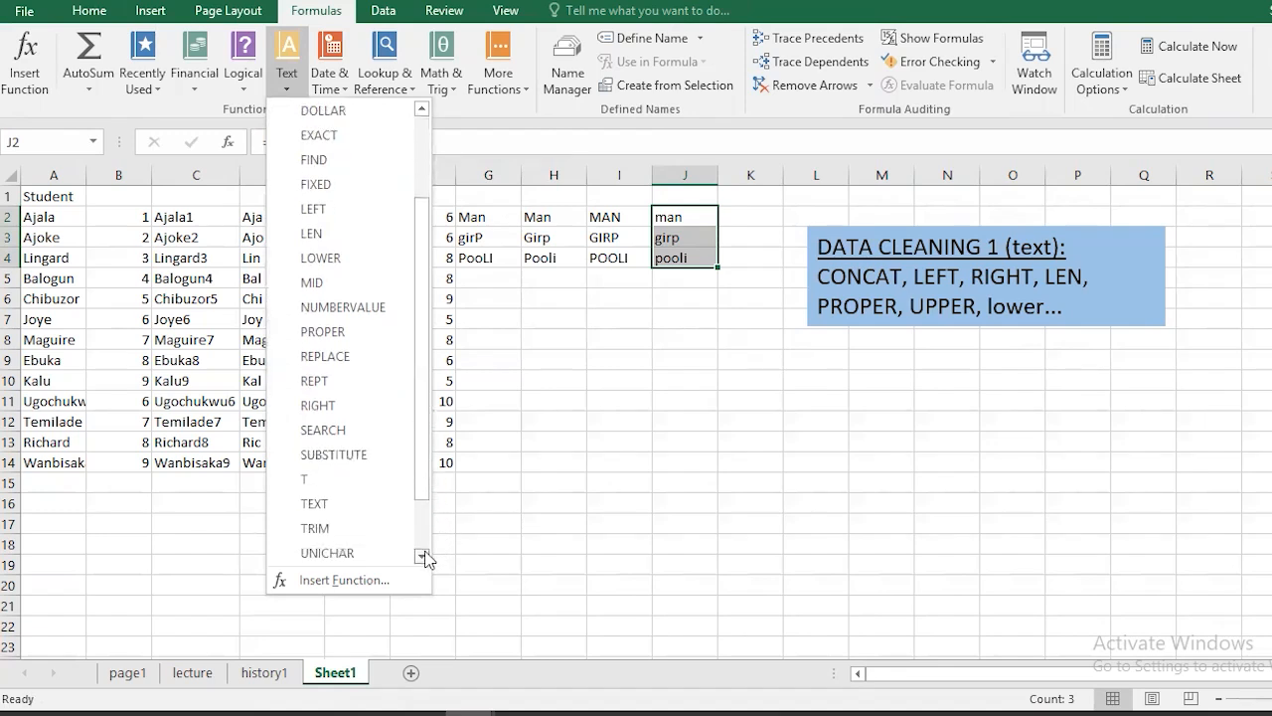
{"action": "left_click", "coordinate": [423, 555]}
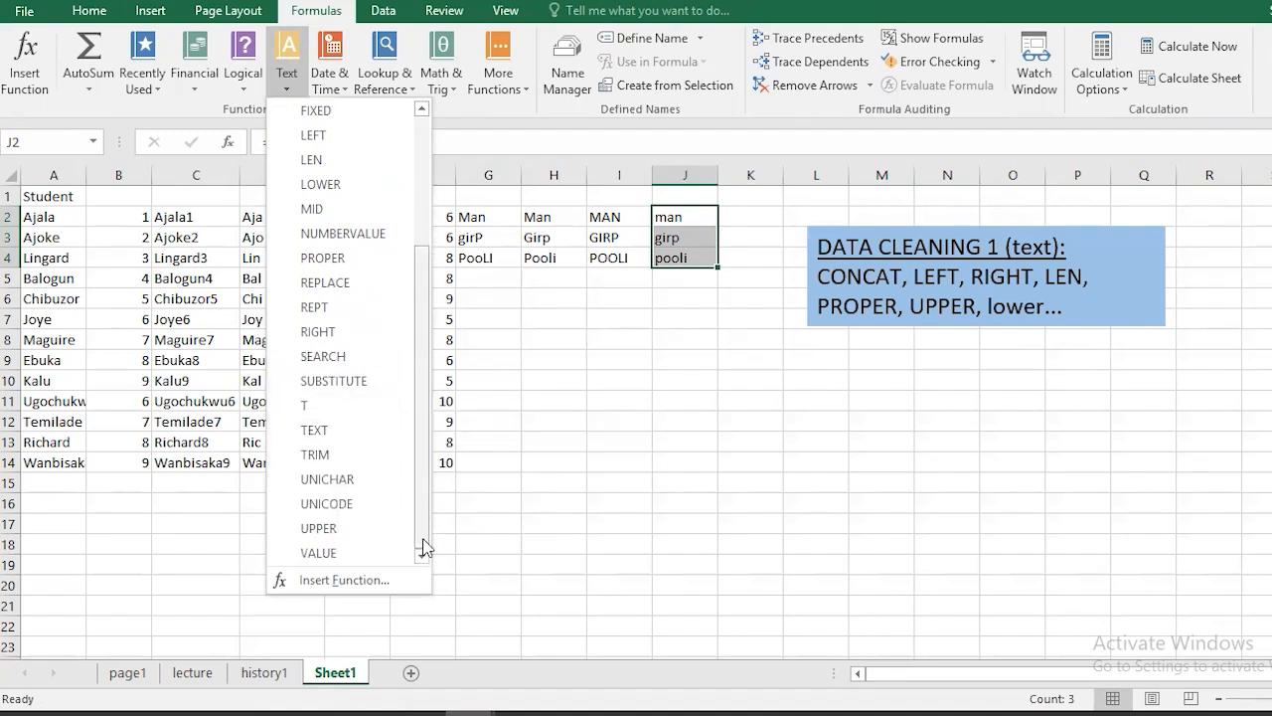
{"action": "key", "text": "Escape"}
{"action": "left_click", "coordinate": [646, 392]}
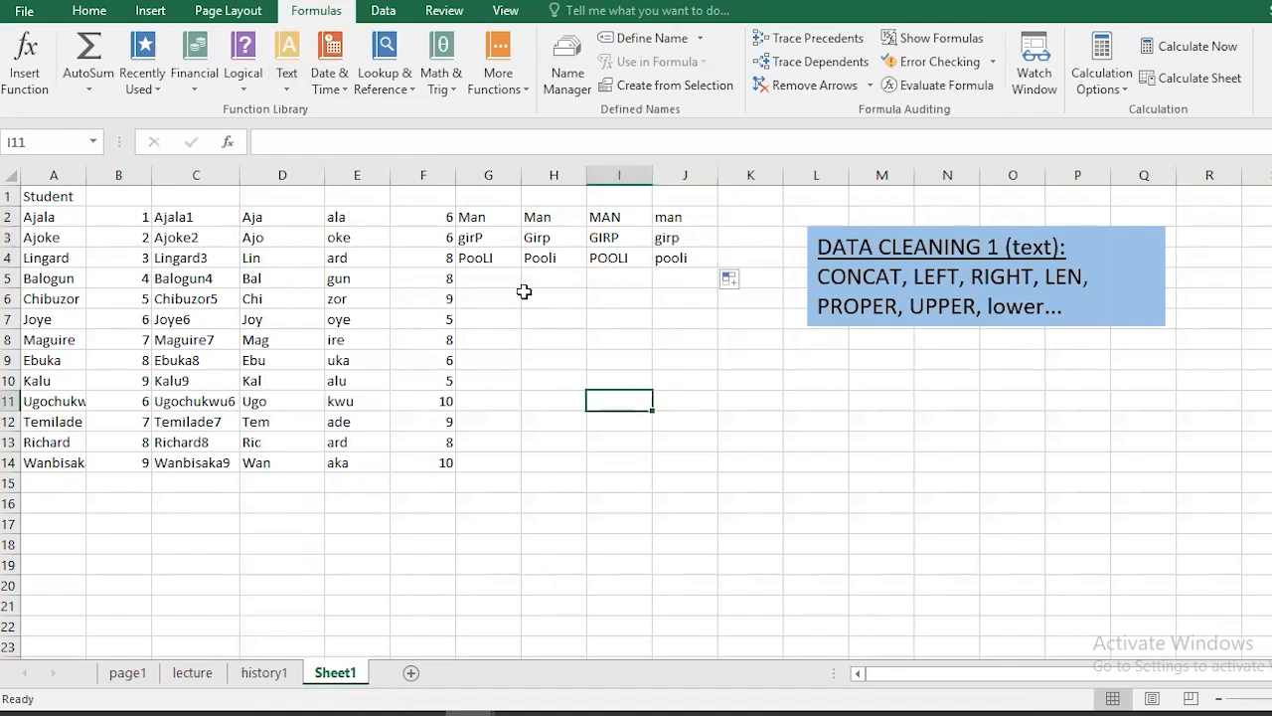
- Insert an empty column between the joined texts in column C and the LEFT results in column D
{"action": "left_click", "coordinate": [206, 218]}
{"action": "left_click_drag", "start_coordinate": [202, 324], "coordinate": [202, 464]}
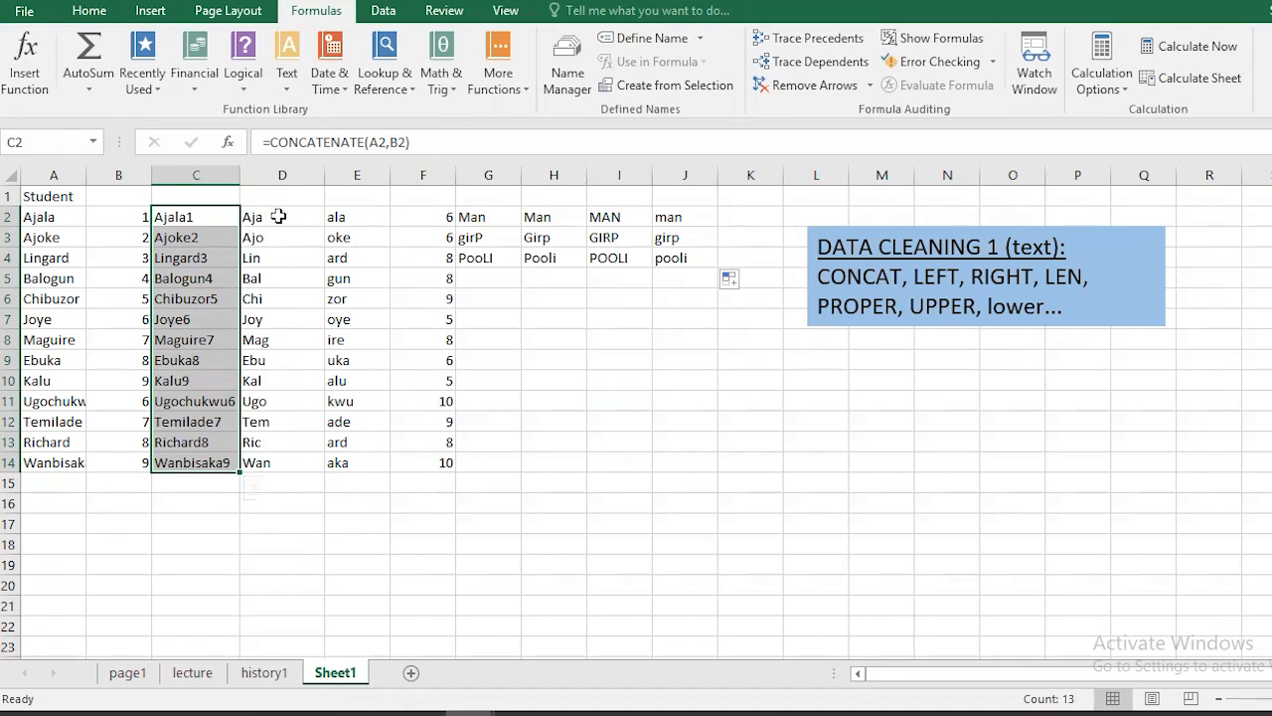
{"action": "left_click", "coordinate": [274, 176]}
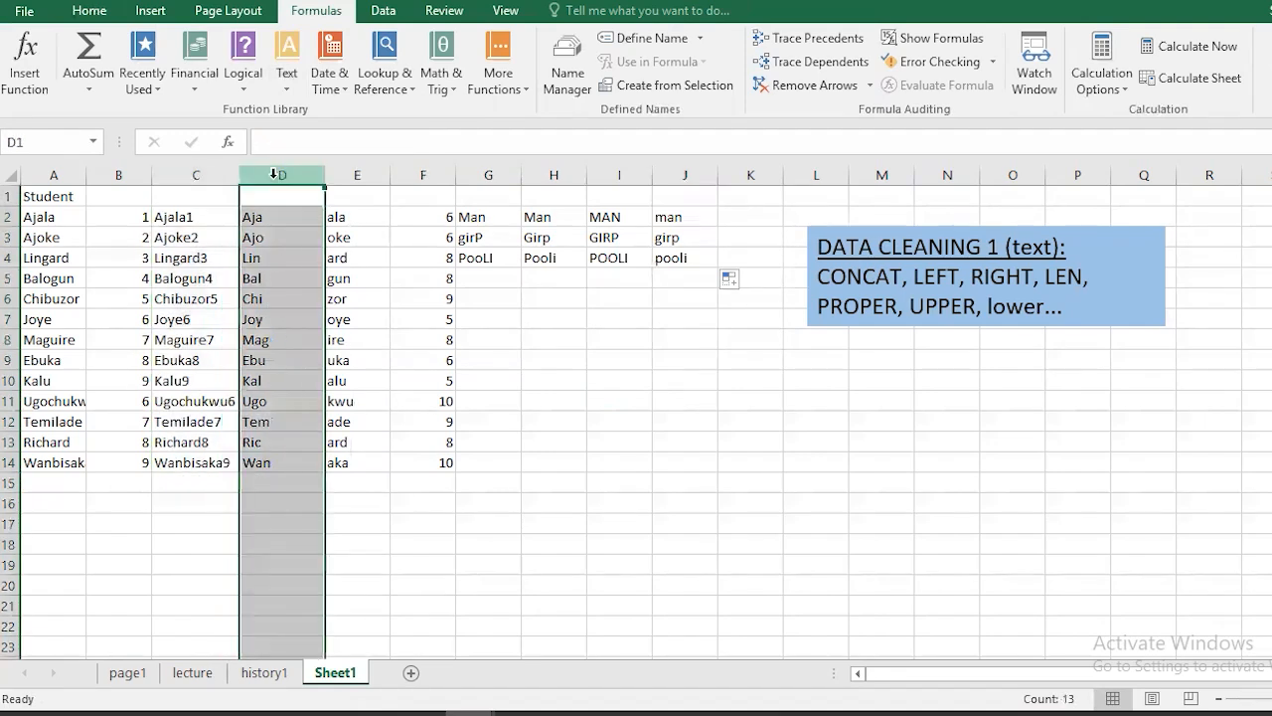
{"action": "left_click", "coordinate": [219, 236]}
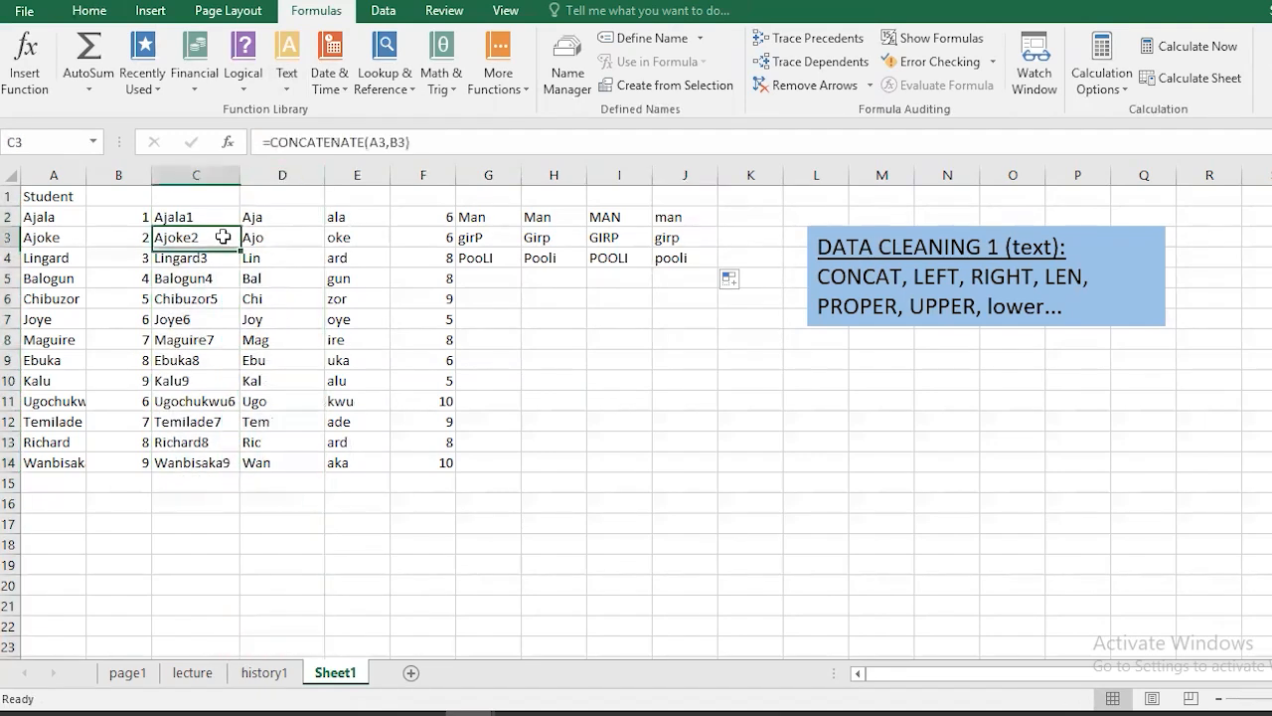
{"action": "left_click", "coordinate": [268, 169]}
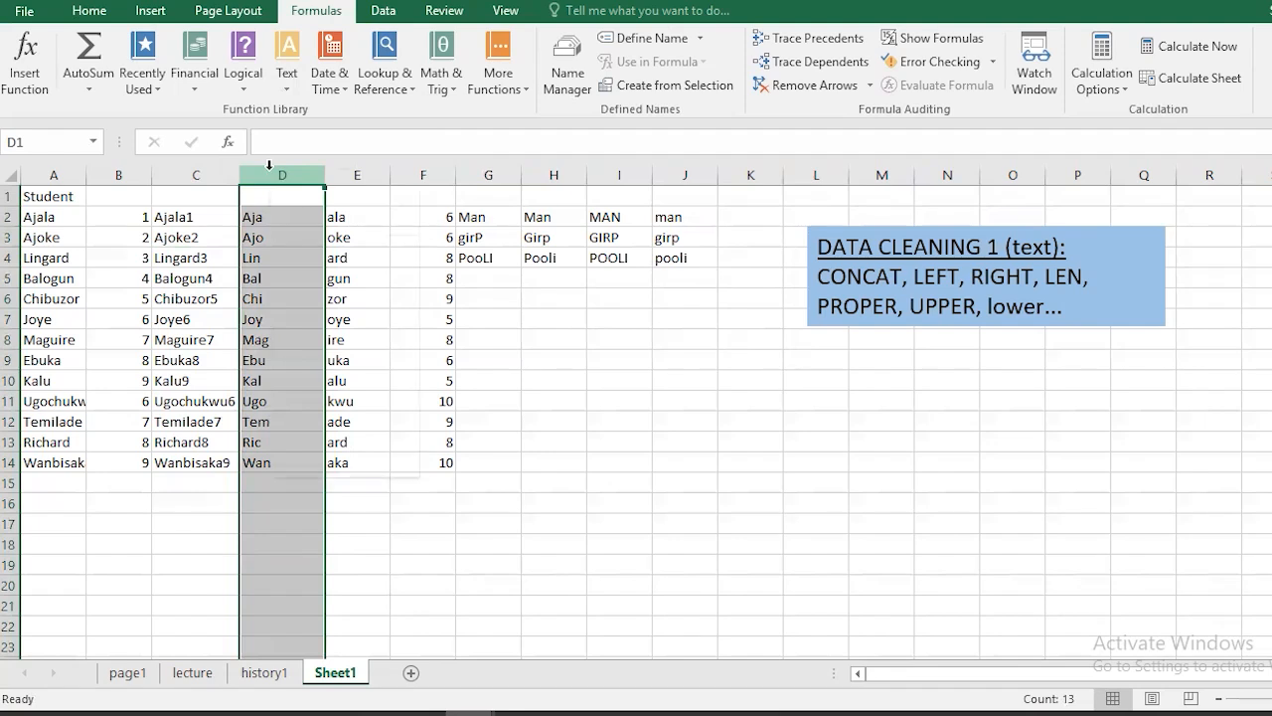
{"action": "right_click", "coordinate": [271, 169]}
{"action": "left_click", "coordinate": [320, 313]}
{"action": "left_click", "coordinate": [258, 215]}
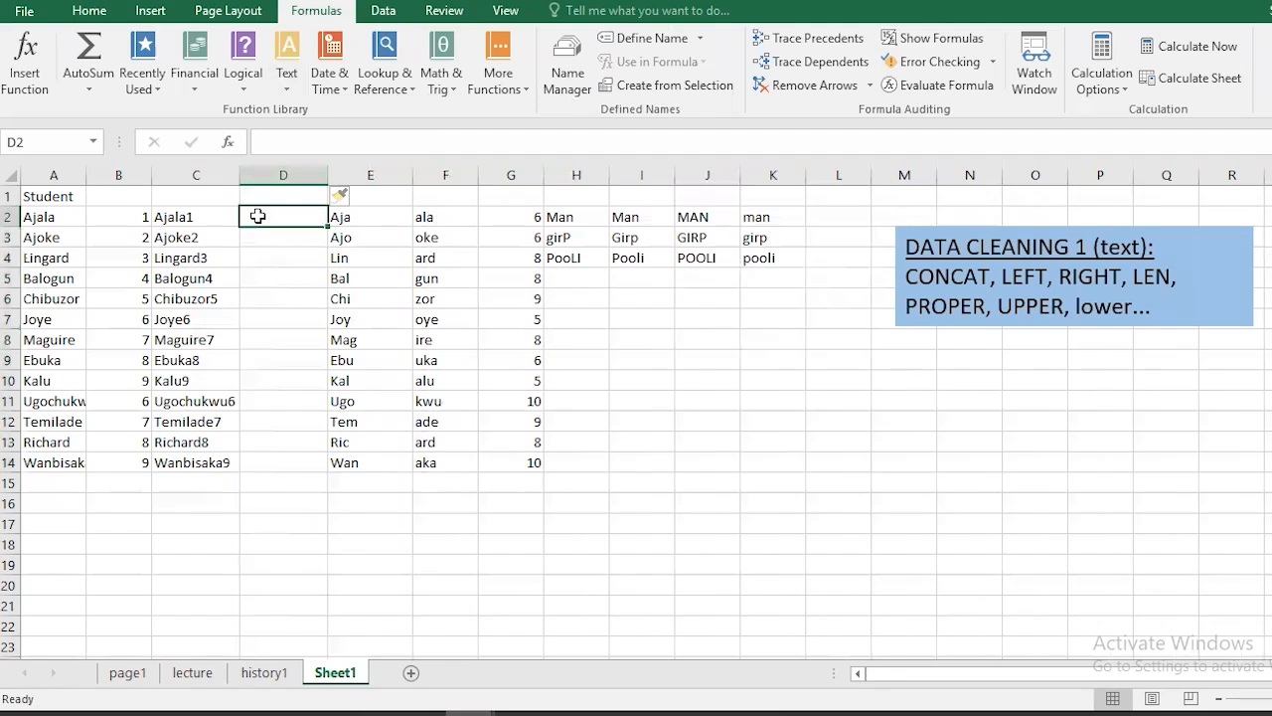
- Examine the CONCATENATE formulas in column C and the LEN formula in G2
{"action": "left_click", "coordinate": [200, 216]}
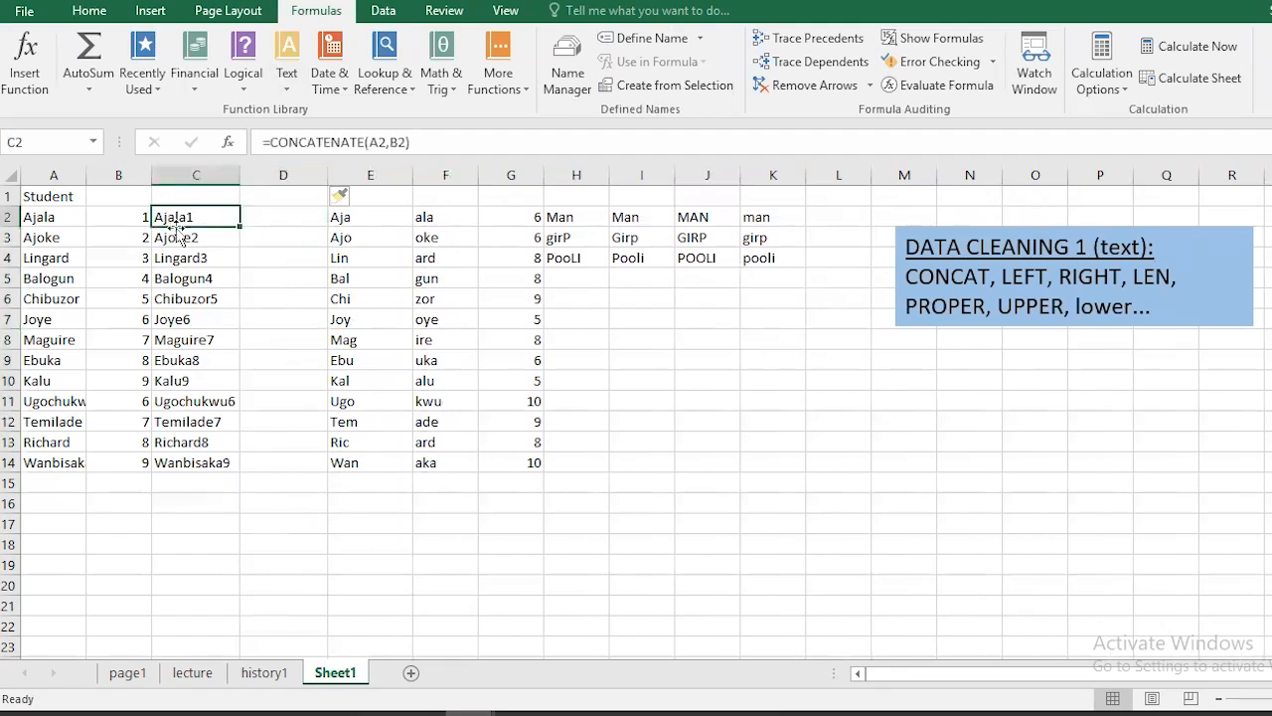
{"action": "left_click", "coordinate": [529, 219]}
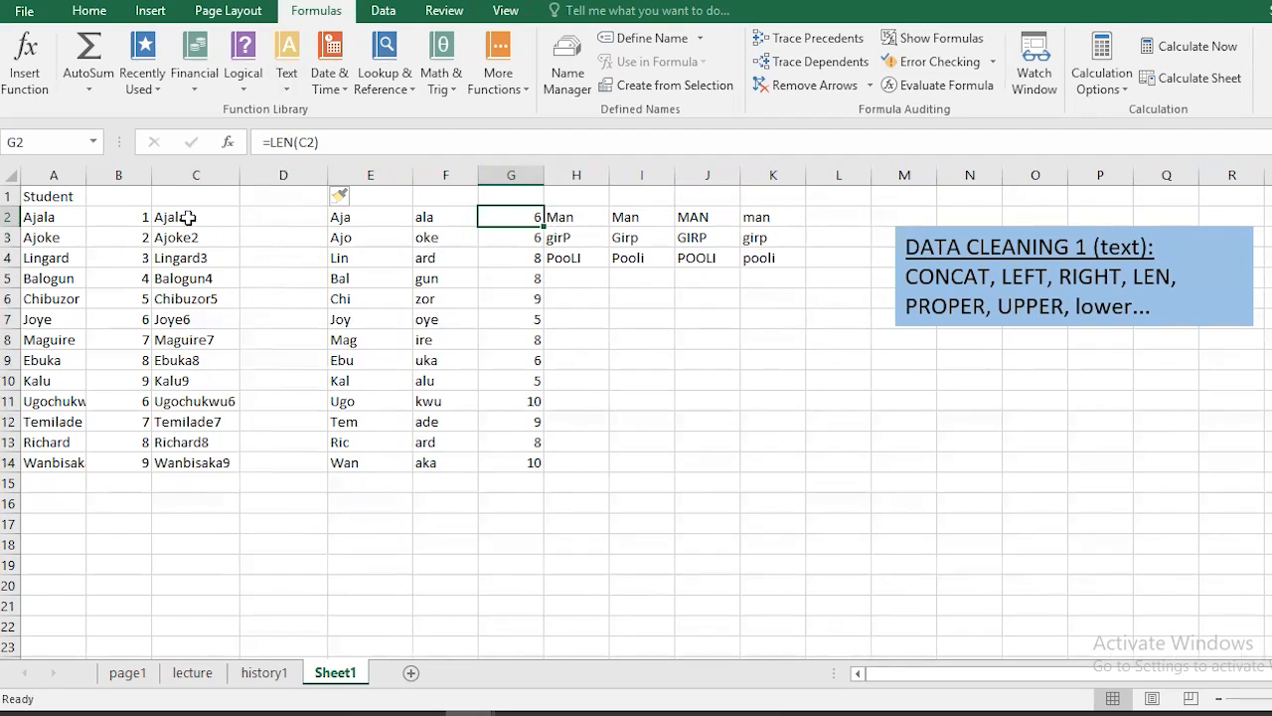
{"action": "left_click", "coordinate": [203, 257]}
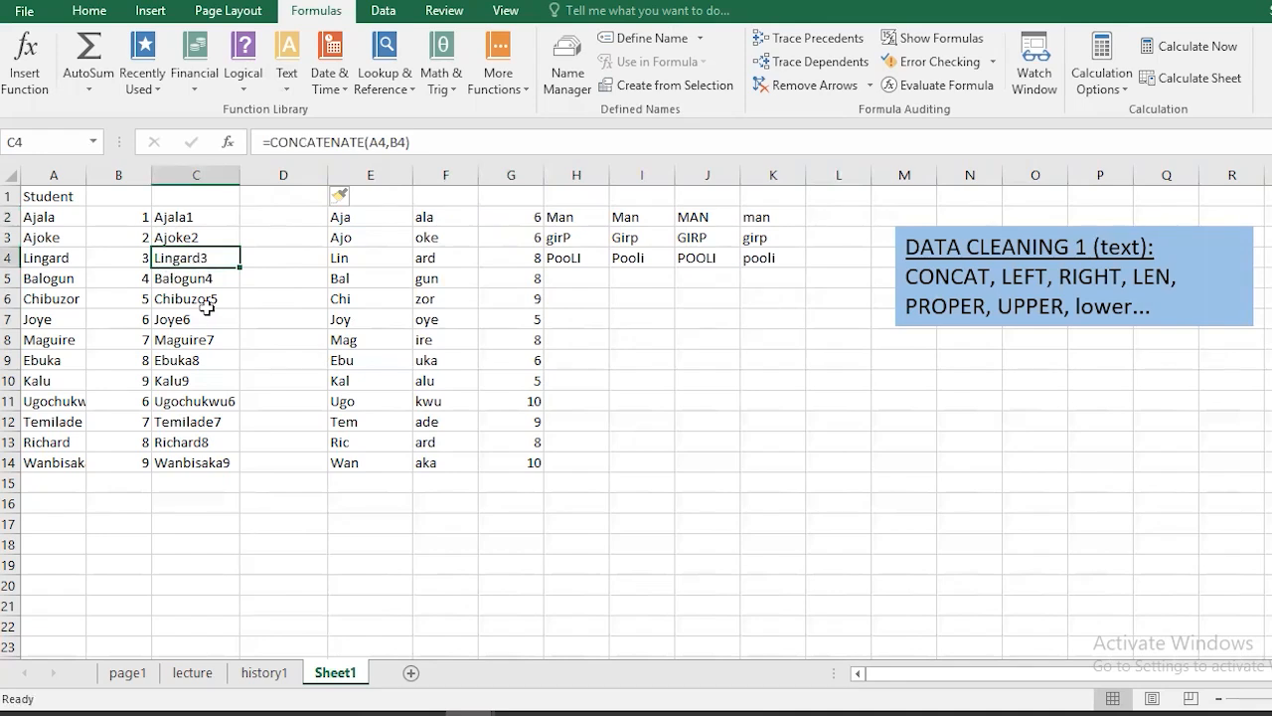
{"action": "left_click", "coordinate": [209, 304]}
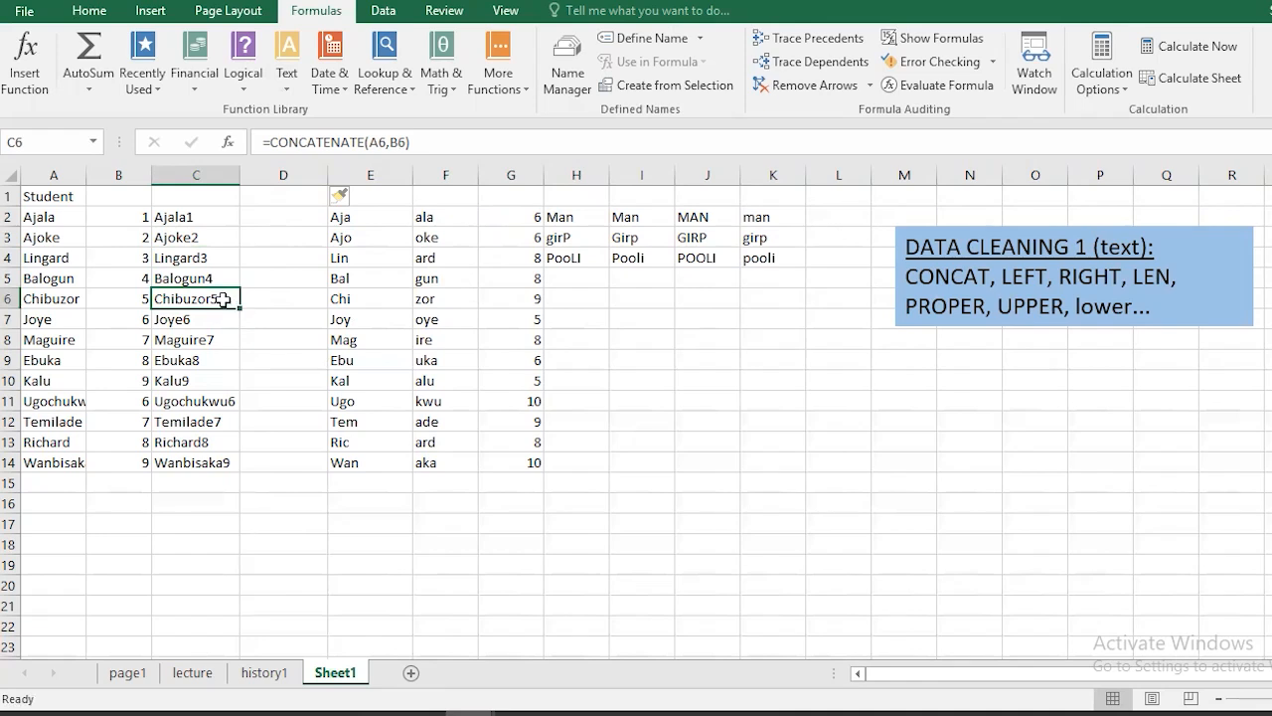
- Enter =LEFT(C2,LEN(C2)-1) in D2 to extract the name without its trailing digit
{"action": "left_click", "coordinate": [300, 216]}
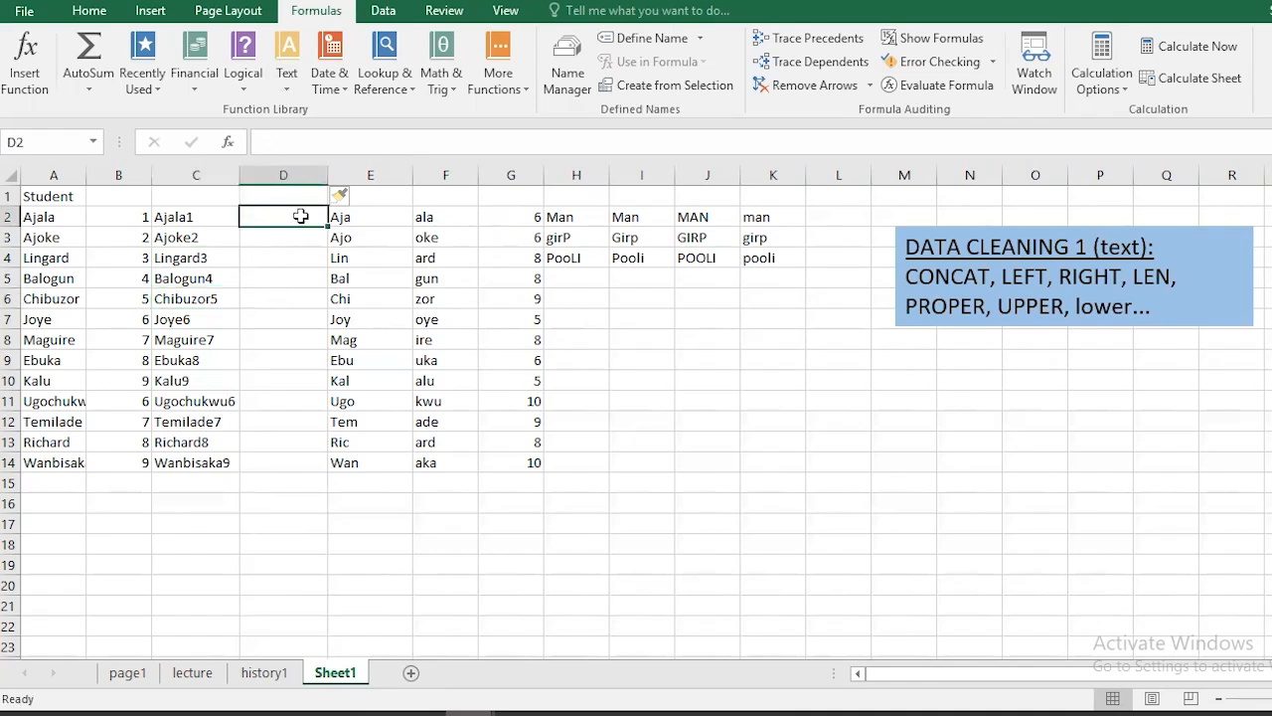
{"action": "type", "text": "="}
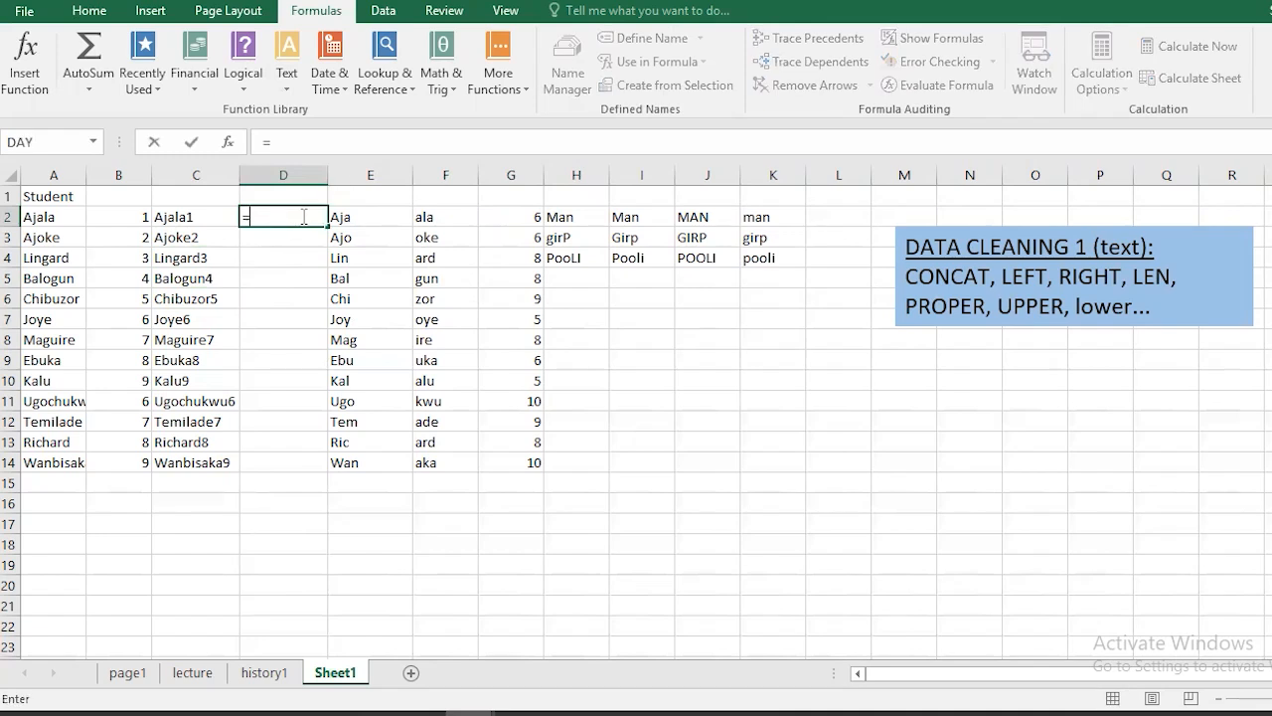
{"action": "type", "text": "le"}
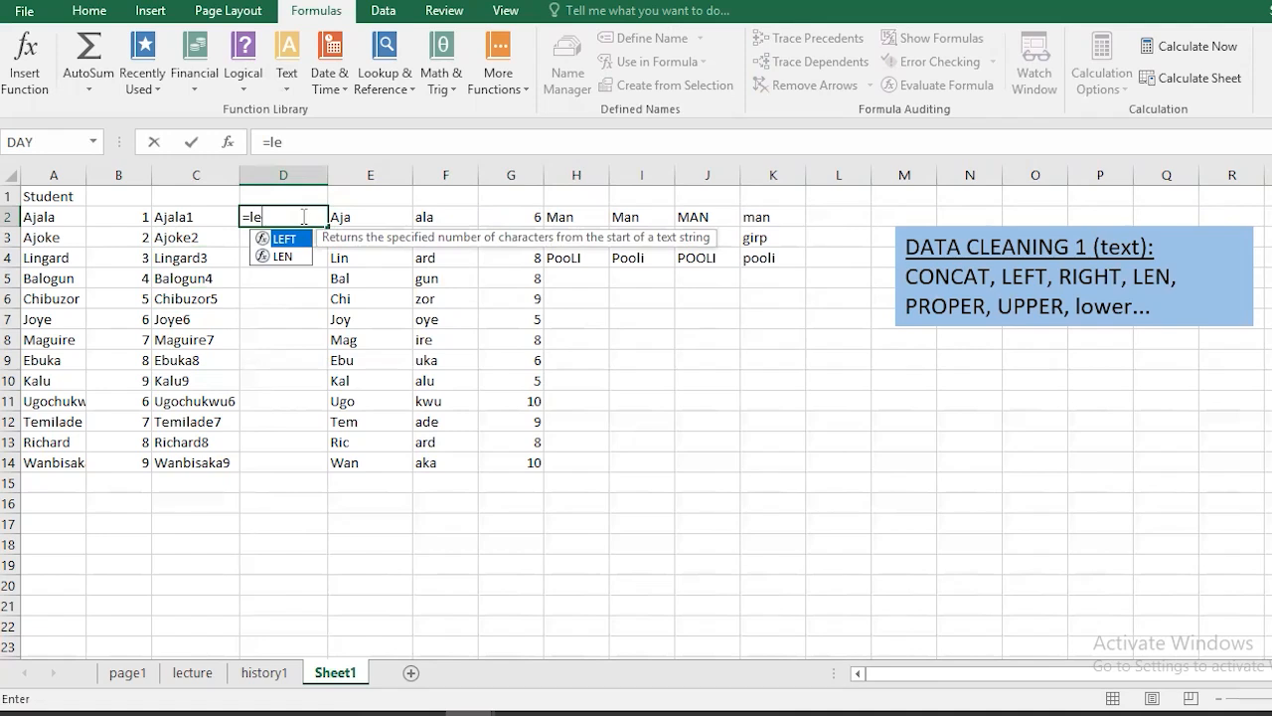
{"action": "type", "text": "f"}
{"action": "key", "text": "Tab"}
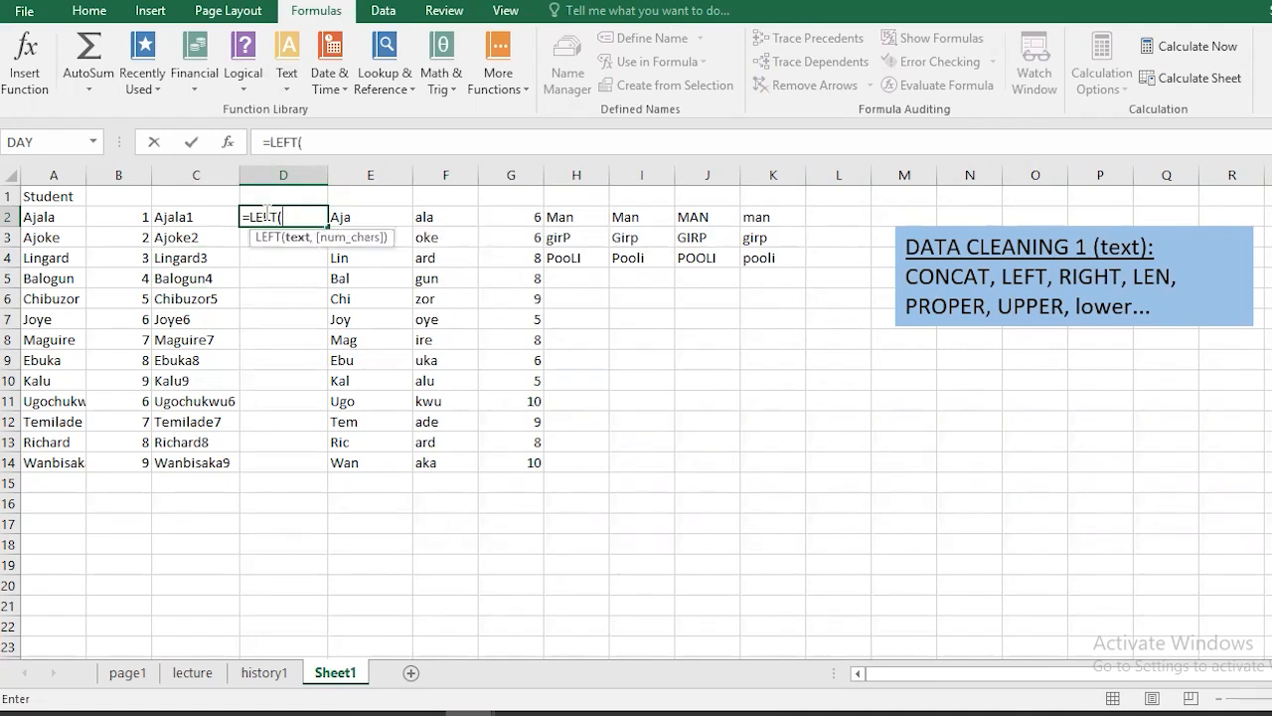
{"action": "left_click", "coordinate": [192, 215]}
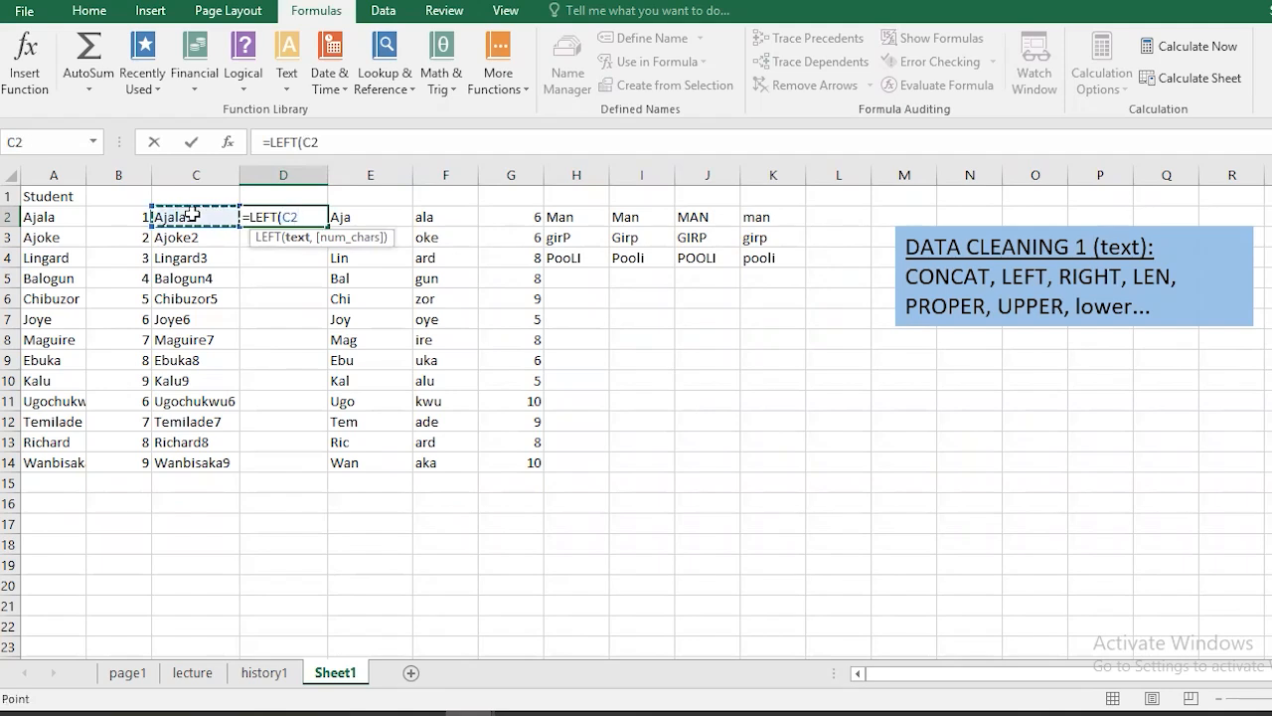
{"action": "type", "text": ","}
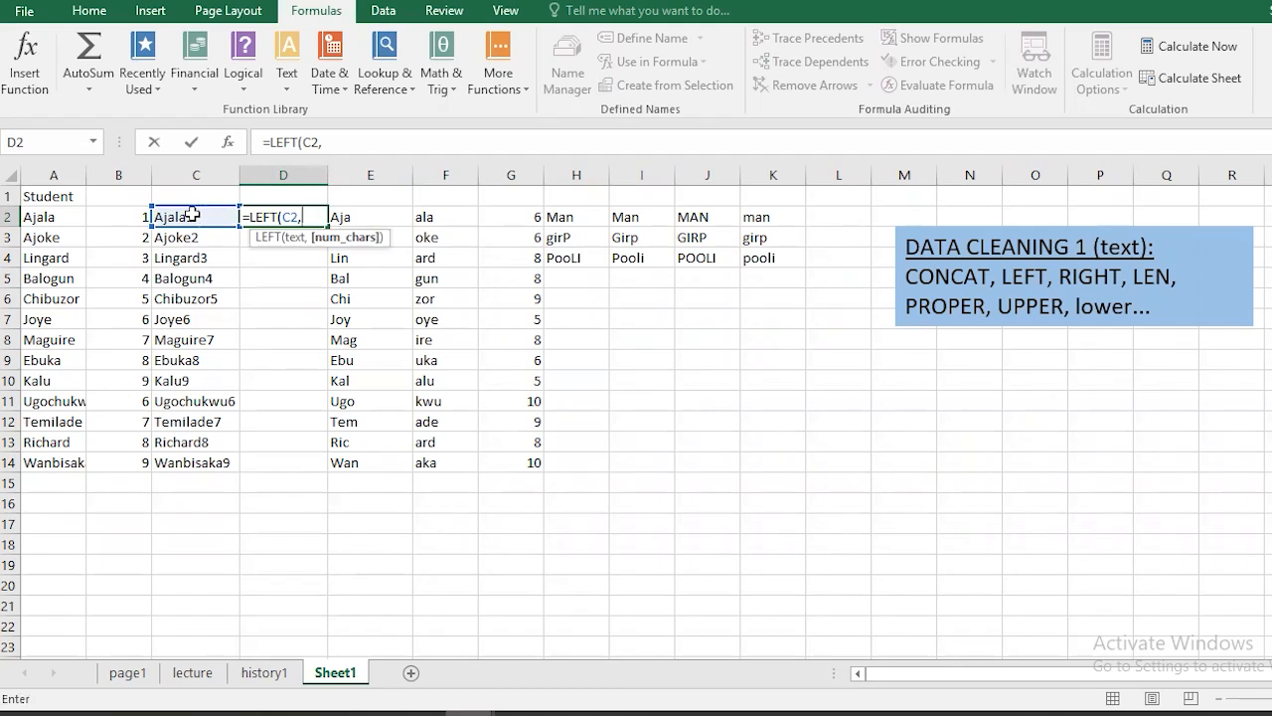
{"action": "type", "text": "le"}
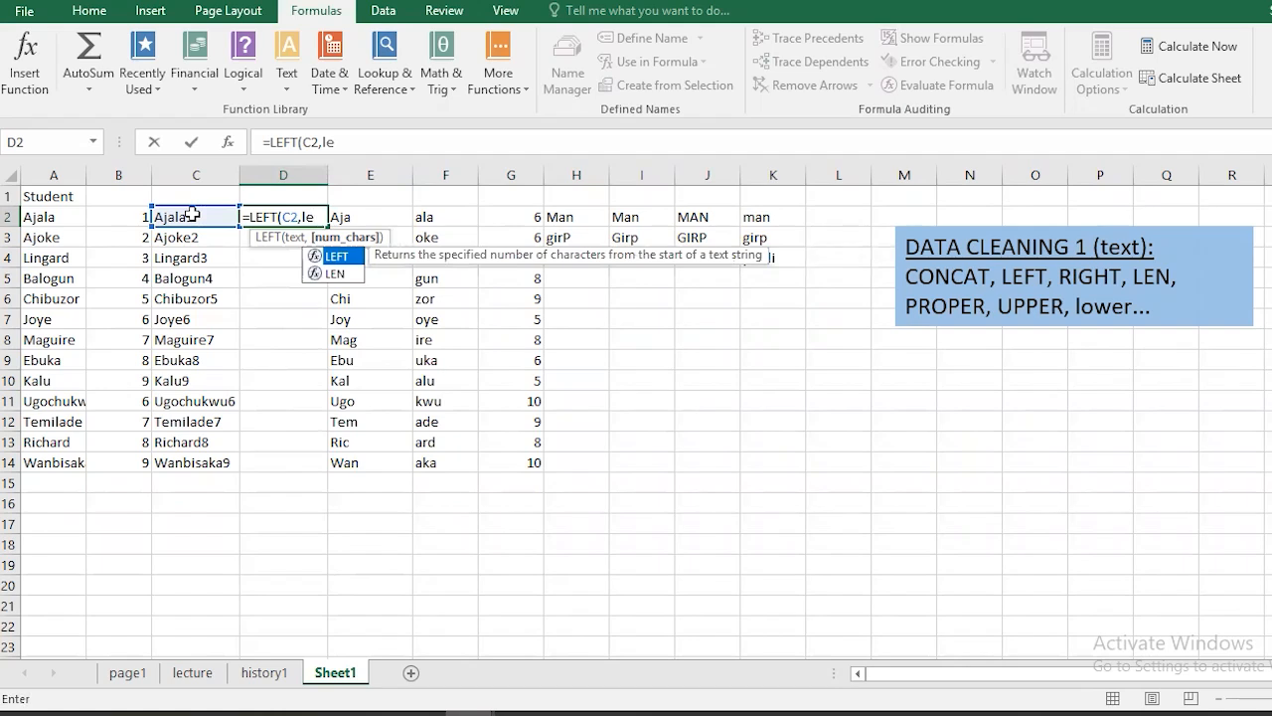
{"action": "type", "text": "n"}
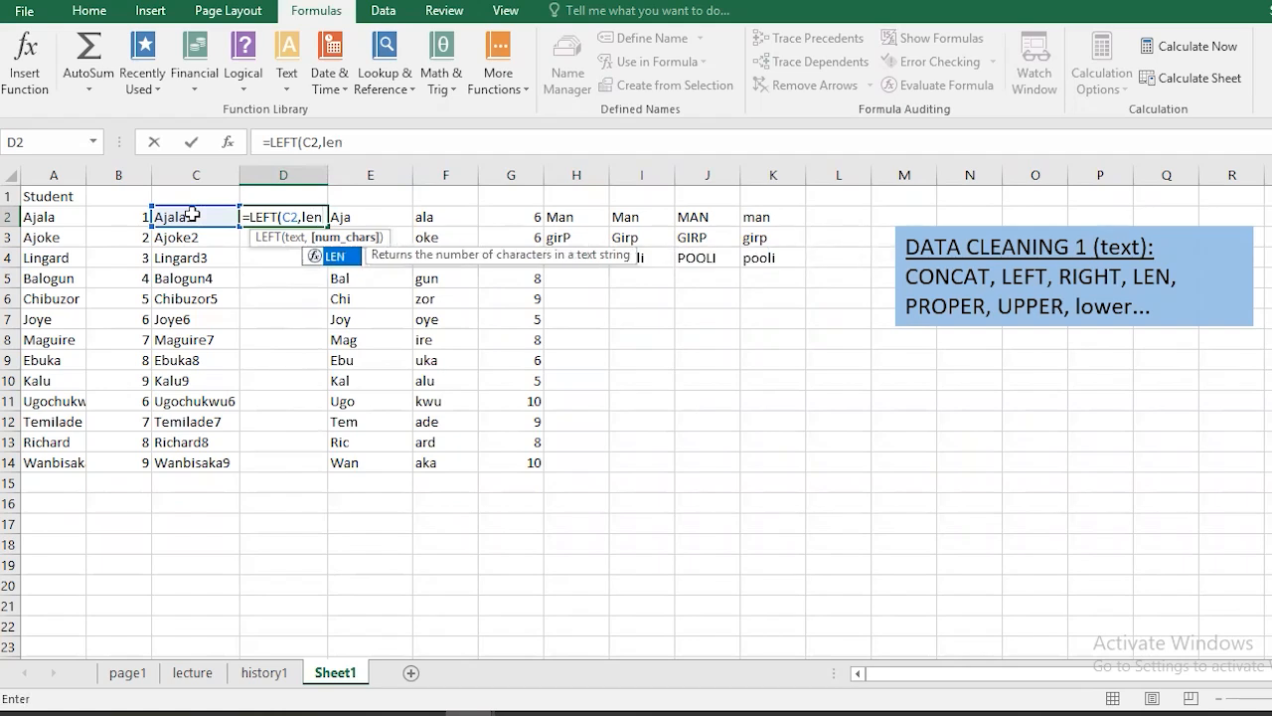
{"action": "key", "text": "Tab"}
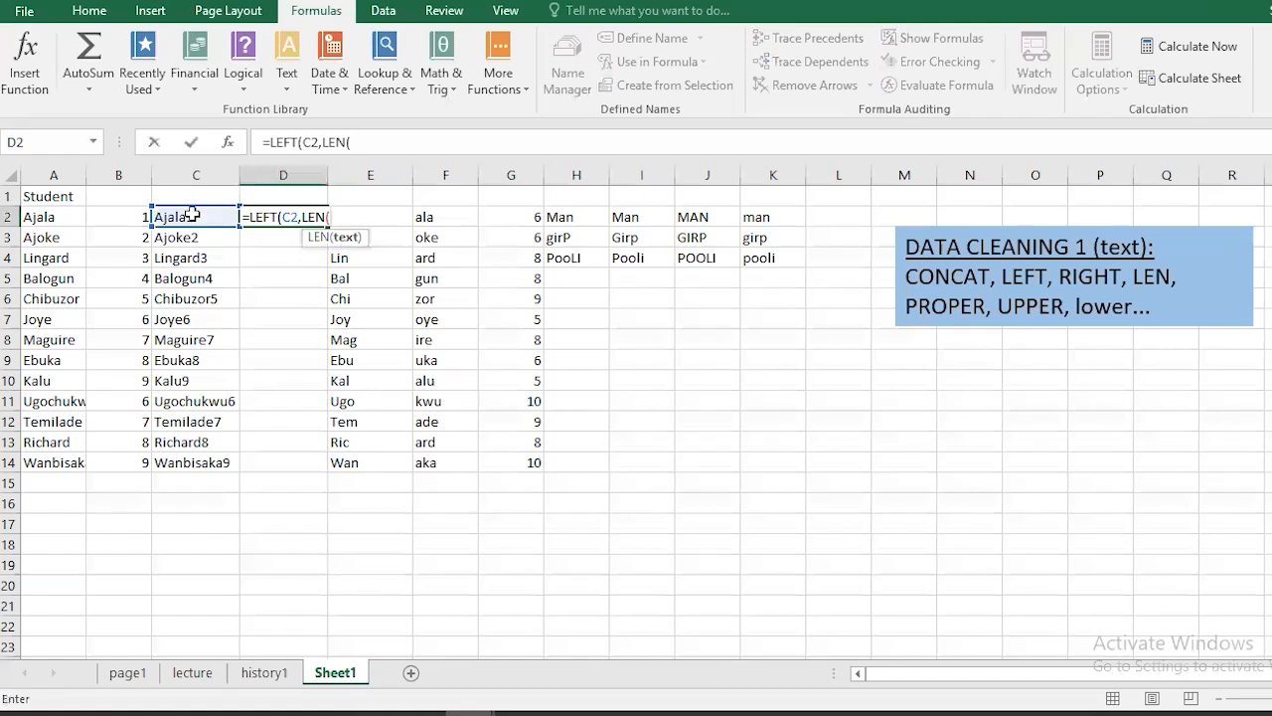
{"action": "left_click", "coordinate": [211, 218]}
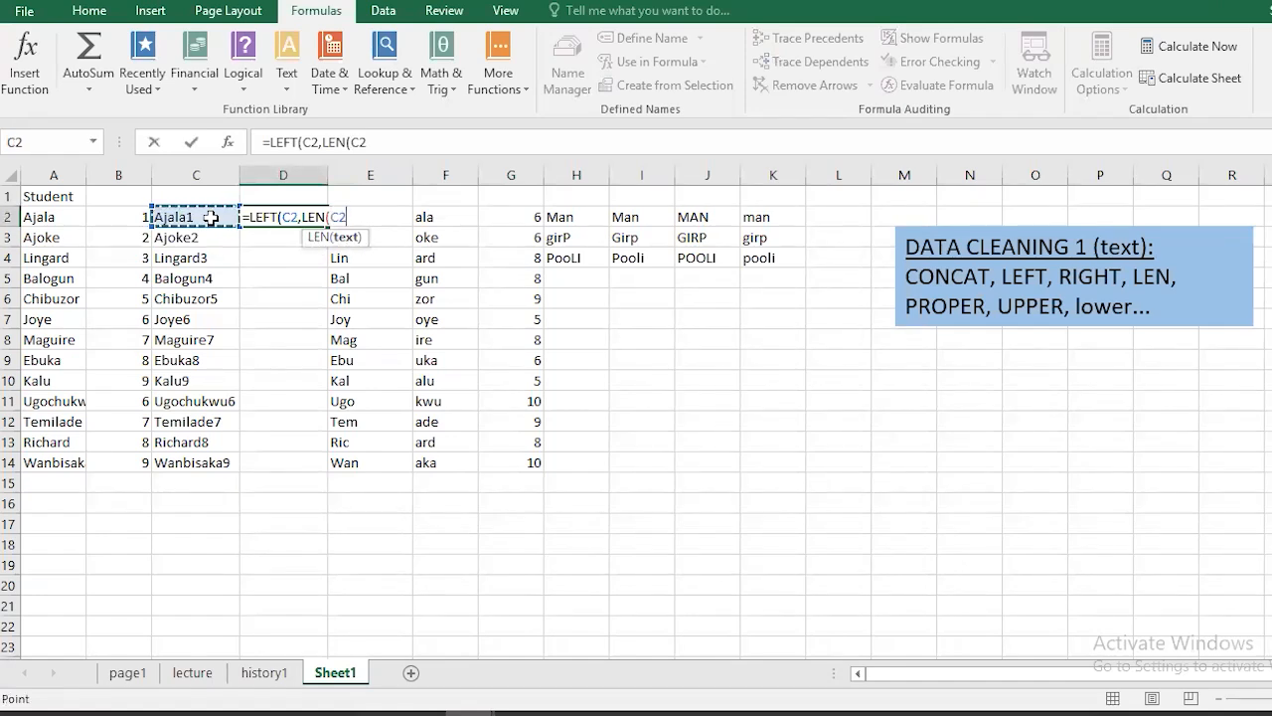
{"action": "type", "text": ")"}
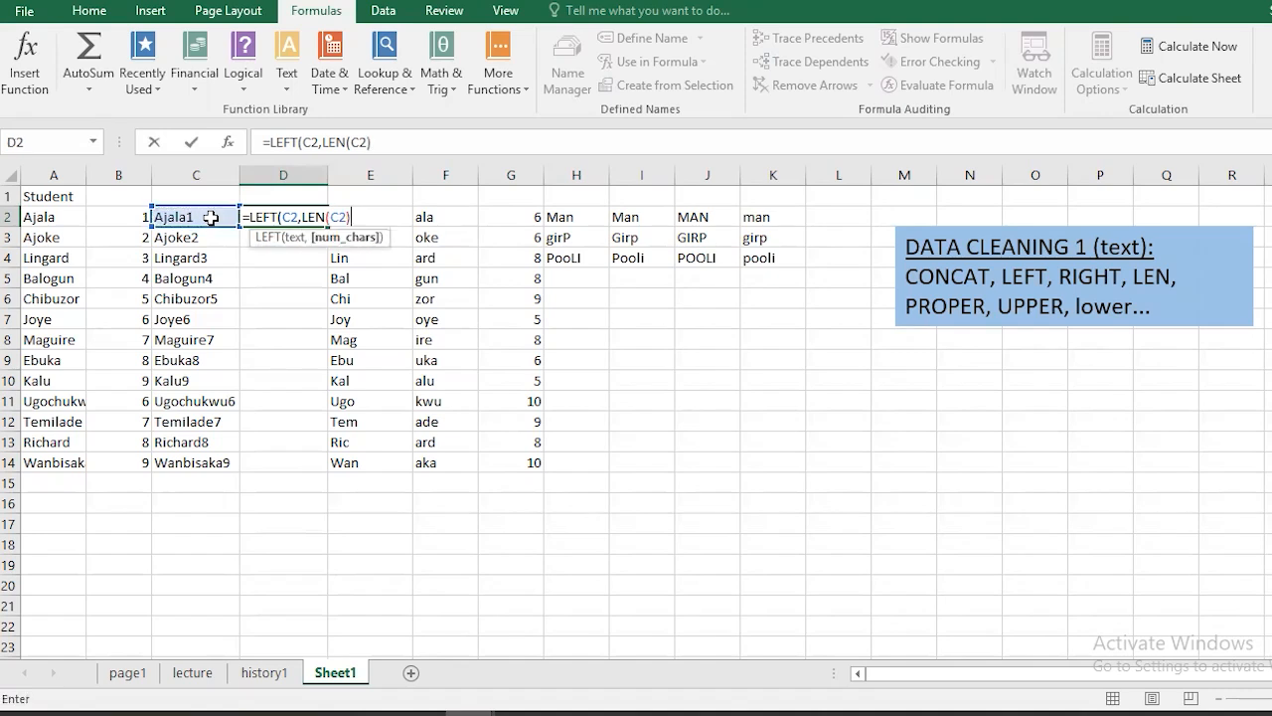
{"action": "type", "text": "-1"}
{"action": "type", "text": ")"}
{"action": "key", "text": "Return"}
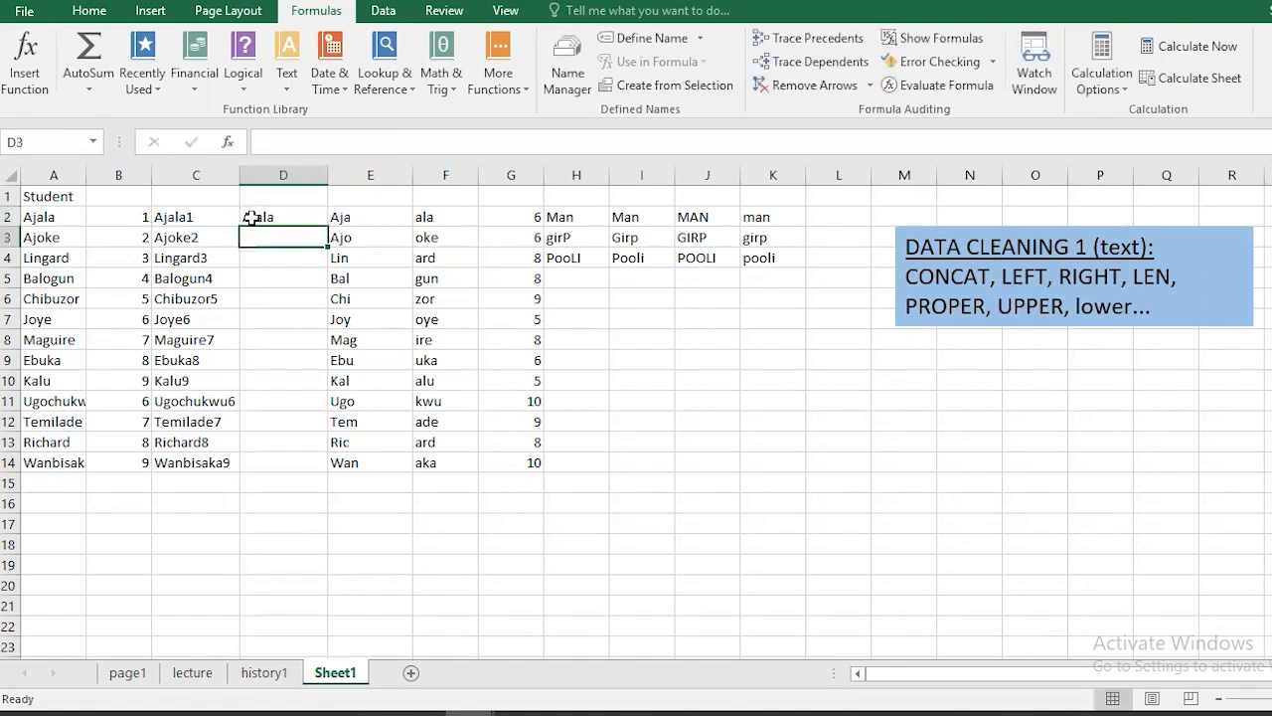
- Fill the D2 formula down through D14 for all the joined texts
{"action": "left_click", "coordinate": [256, 219]}
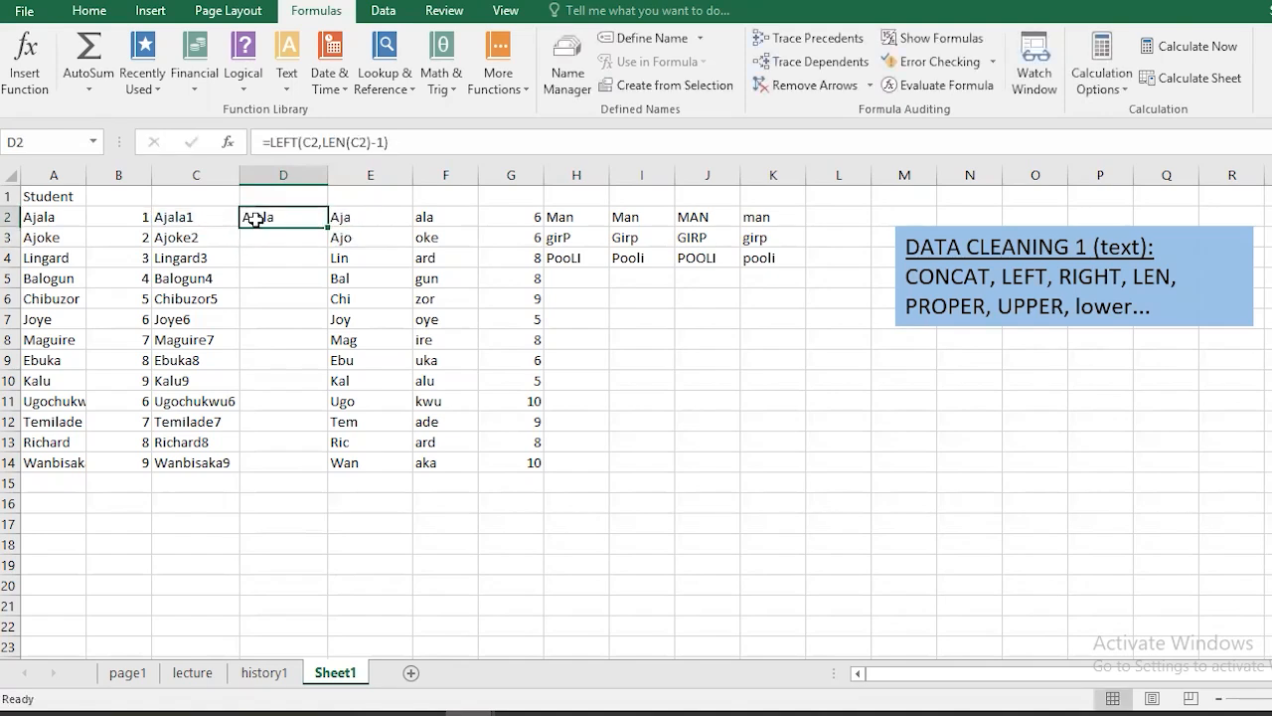
{"action": "double_click", "coordinate": [326, 227]}
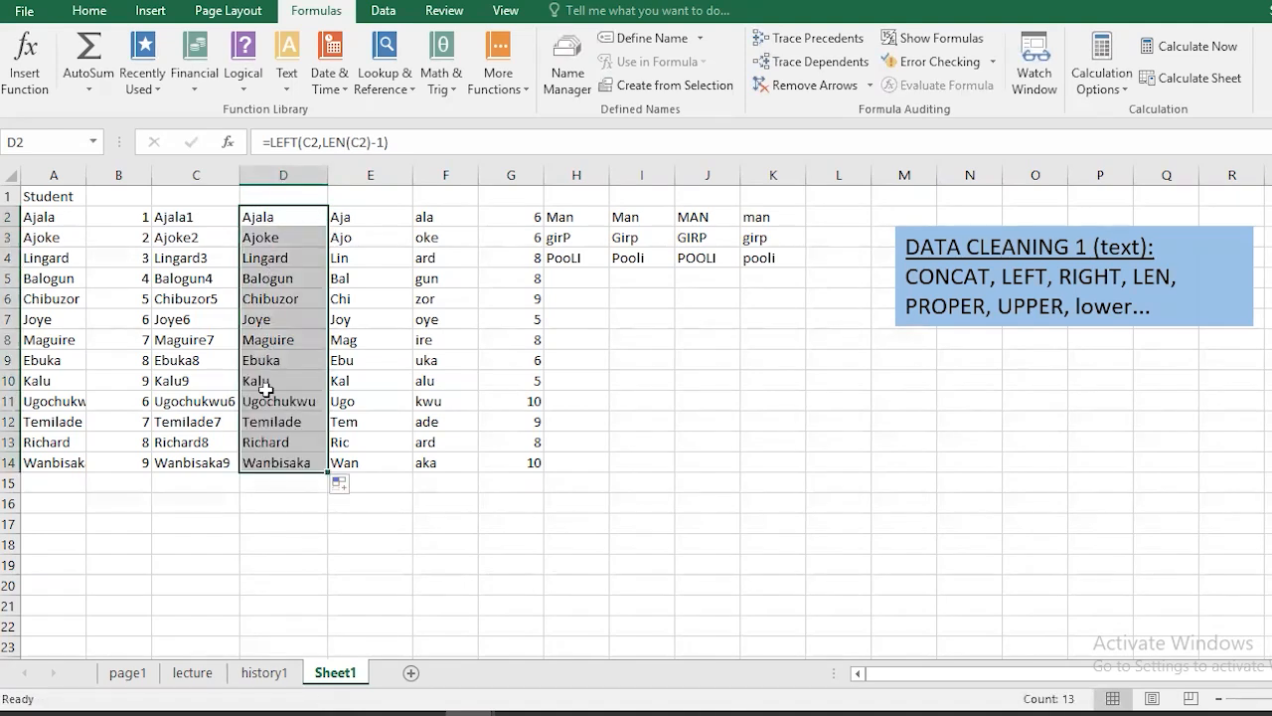
{"action": "left_click", "coordinate": [266, 422]}
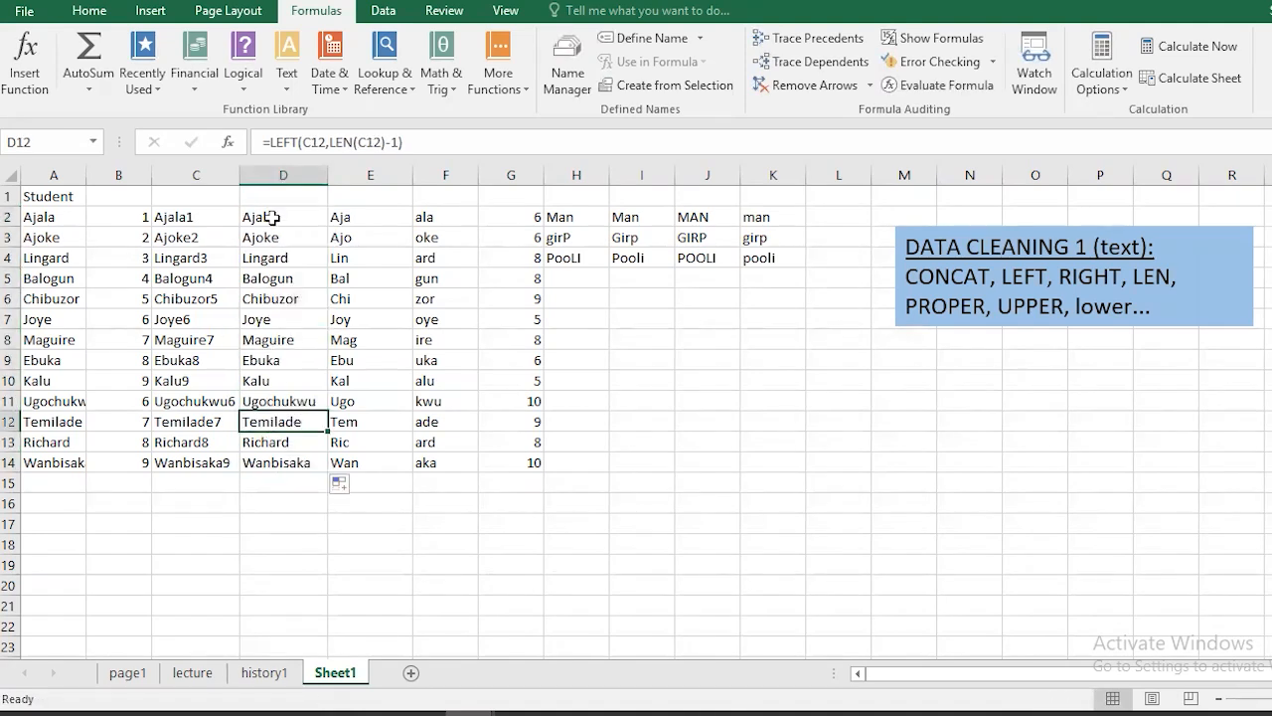
- Compare the joined texts in column C with the extracted names and their LEFT and LEN formulas in column D
{"action": "left_click", "coordinate": [271, 217]}
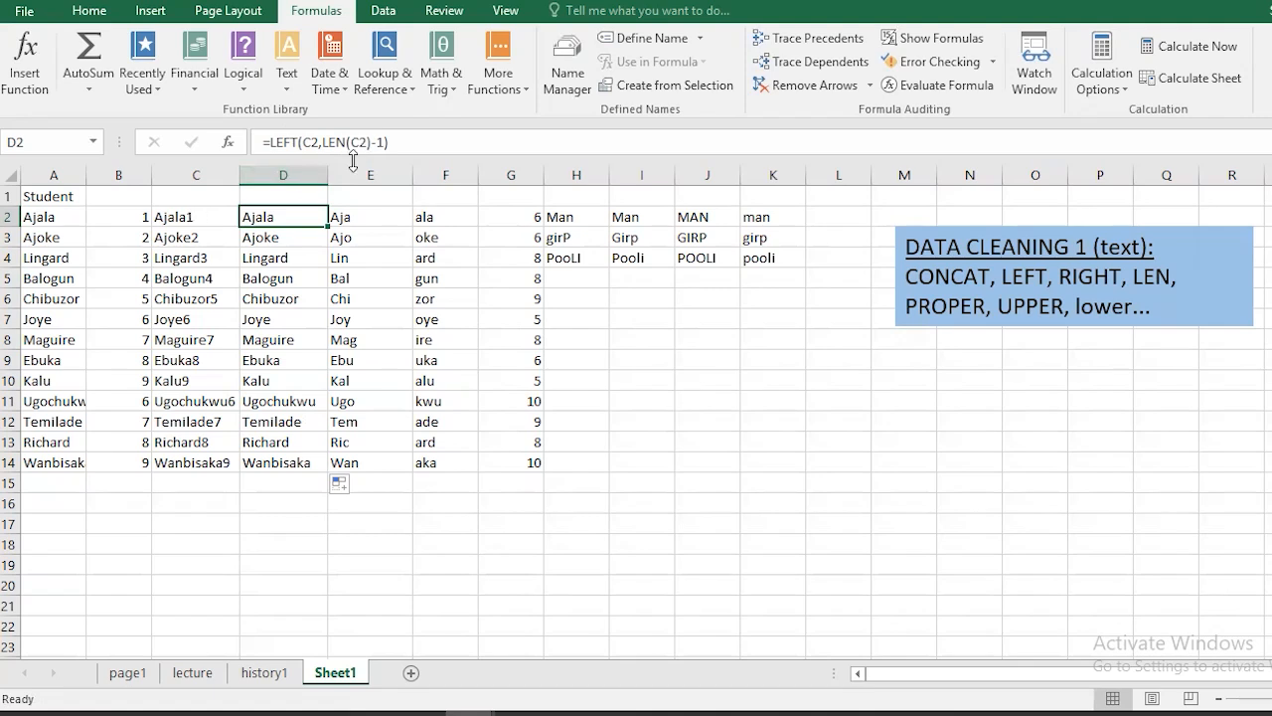
{"action": "left_click", "coordinate": [213, 218]}
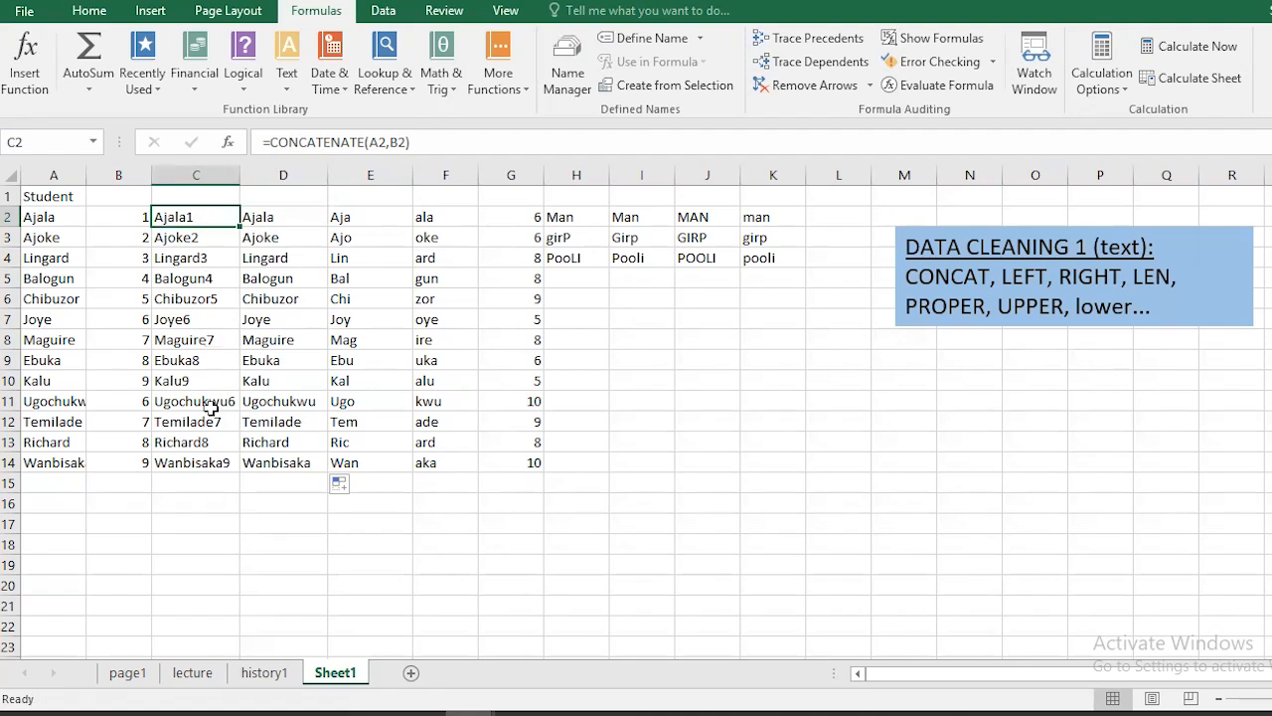
{"action": "left_click", "coordinate": [209, 440]}
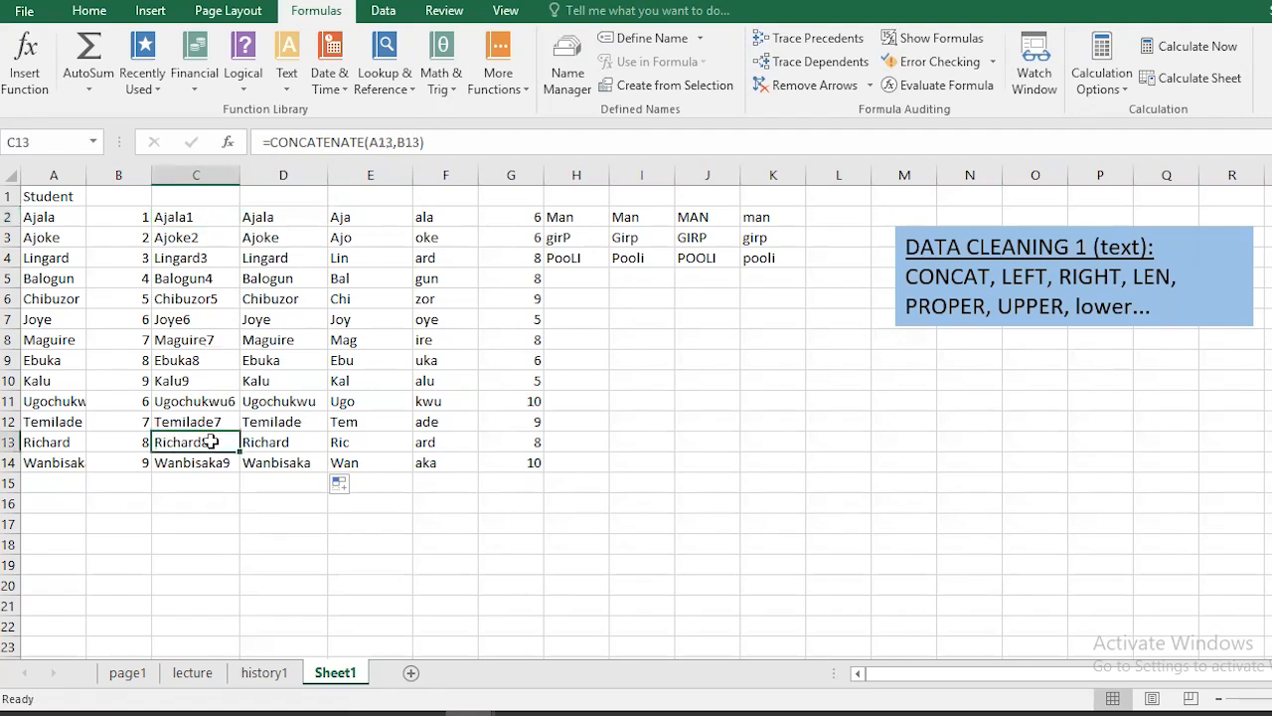
{"action": "left_click", "coordinate": [209, 216]}
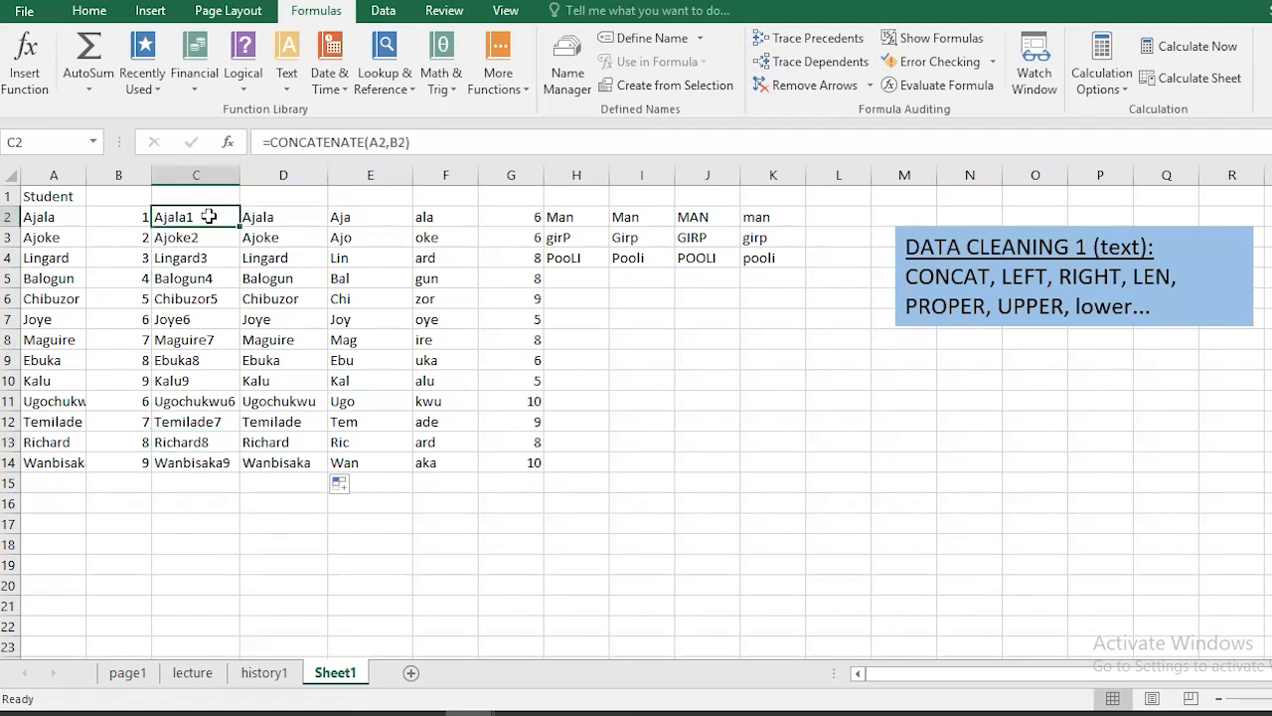
{"action": "left_click", "coordinate": [275, 252]}
{"action": "left_click", "coordinate": [280, 220]}
{"action": "left_click_drag", "start_coordinate": [280, 220], "coordinate": [287, 466]}
{"action": "left_click", "coordinate": [287, 279]}
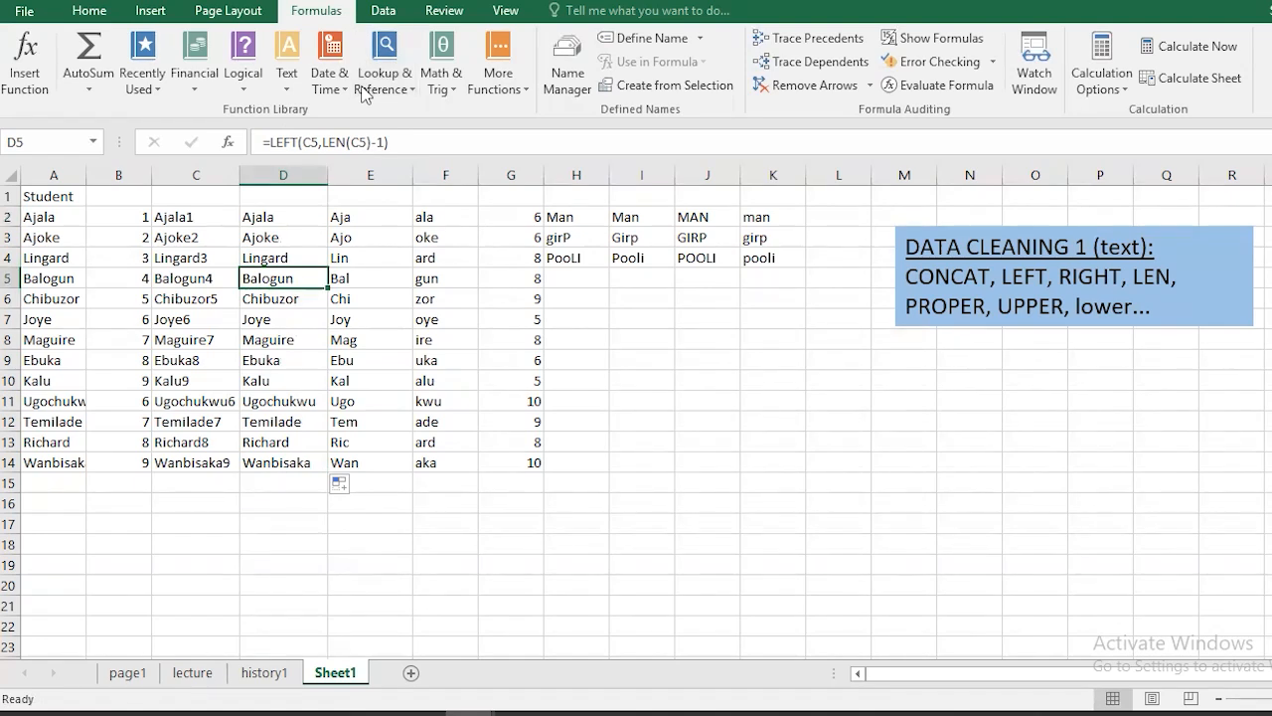
{"action": "key", "text": "alt+Tab"}
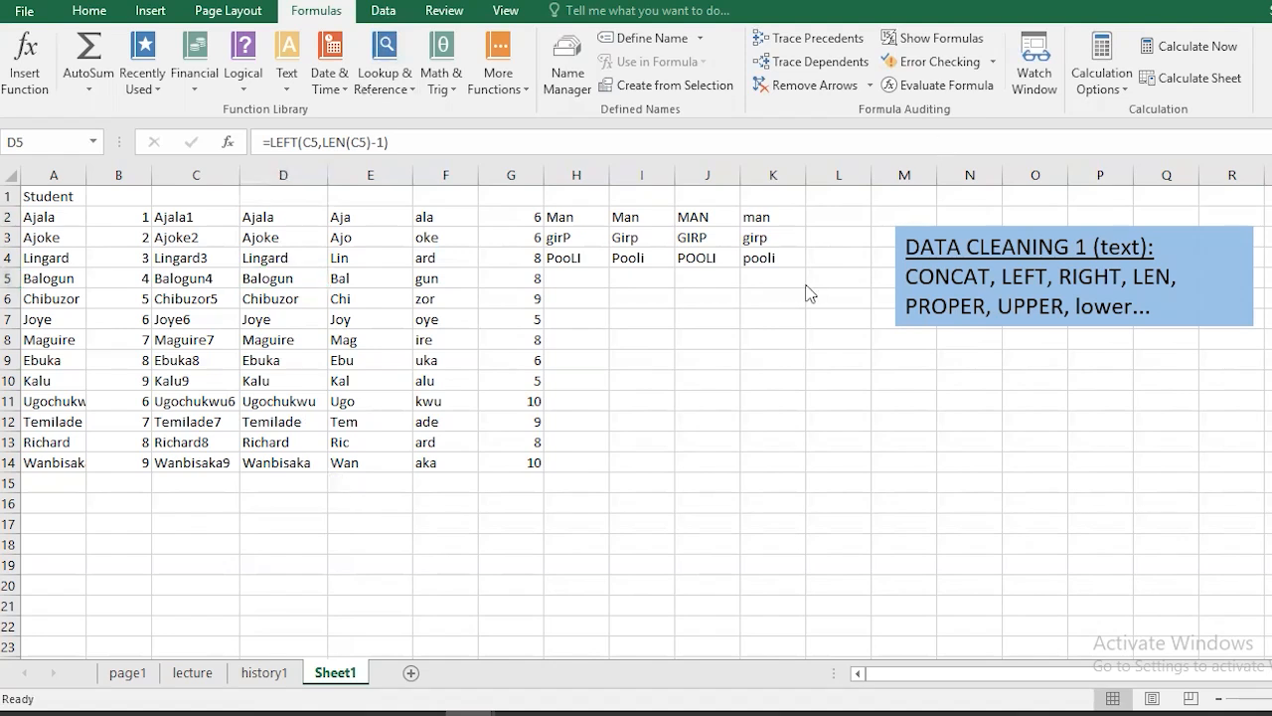
{"action": "key", "text": "alt+Tab"}
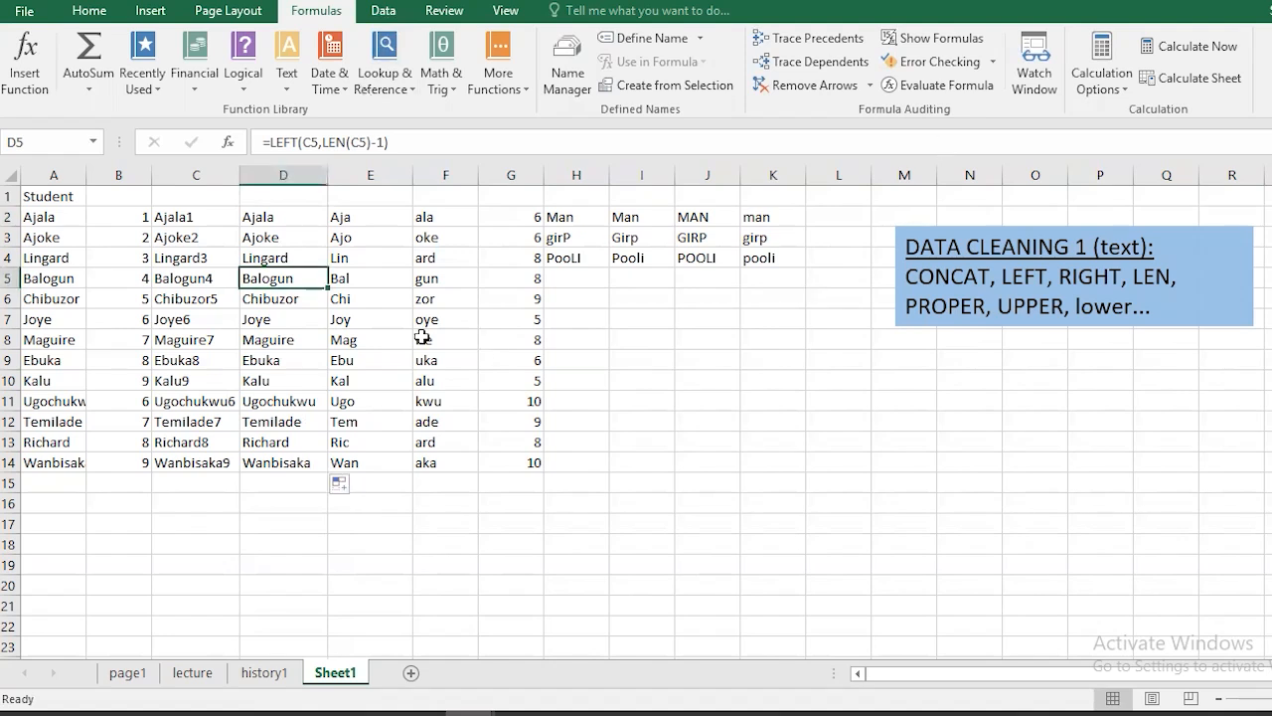